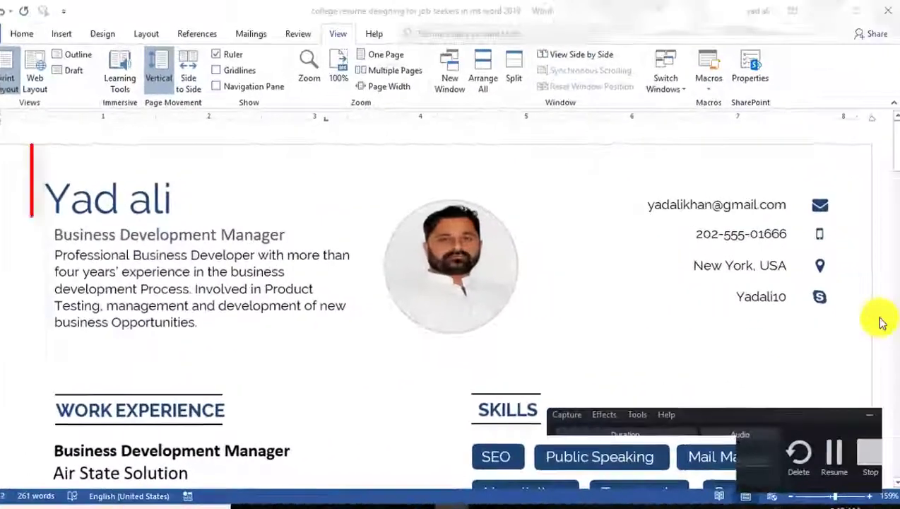
Show both pages side by side and draw an oval near the top of page two.
scroll(881, 320, down, 3)
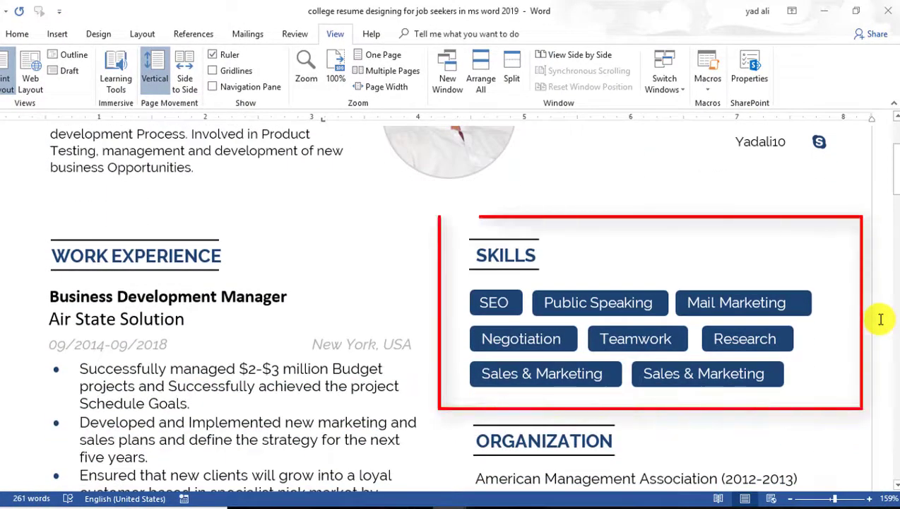
scroll(881, 319, down, 1)
scroll(881, 320, down, 1)
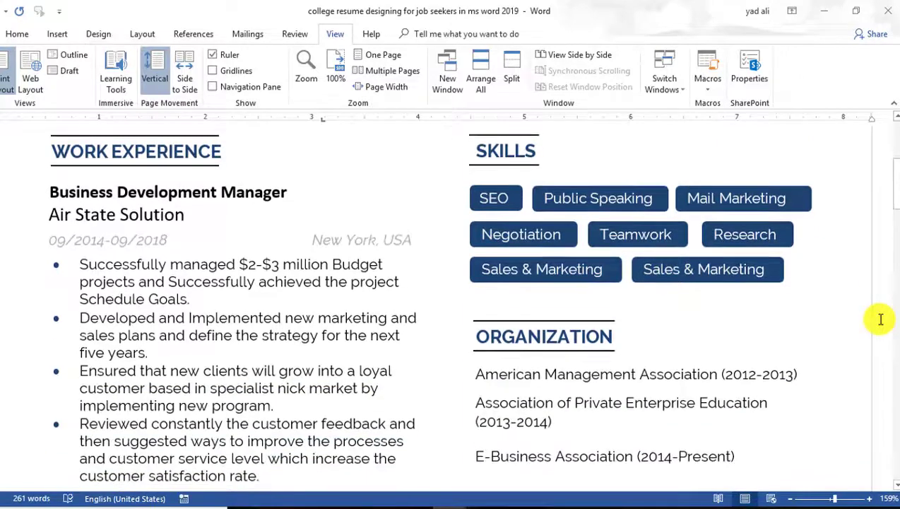
scroll(881, 319, down, 1)
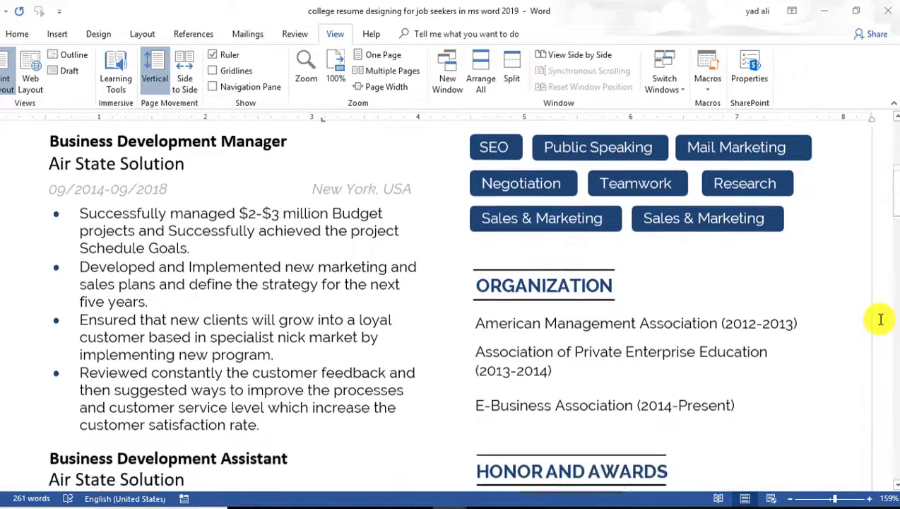
scroll(881, 319, down, 1)
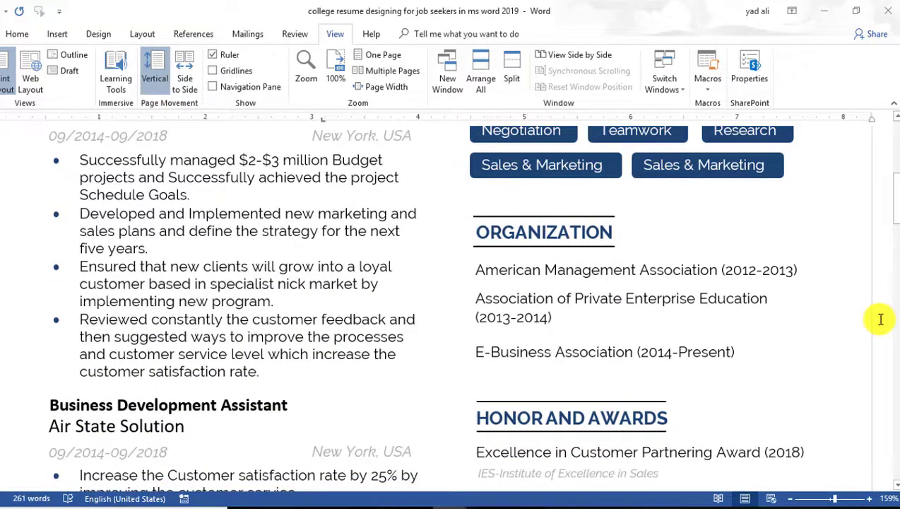
scroll(881, 320, down, 1)
scroll(881, 320, down, 2)
scroll(881, 320, down, 1)
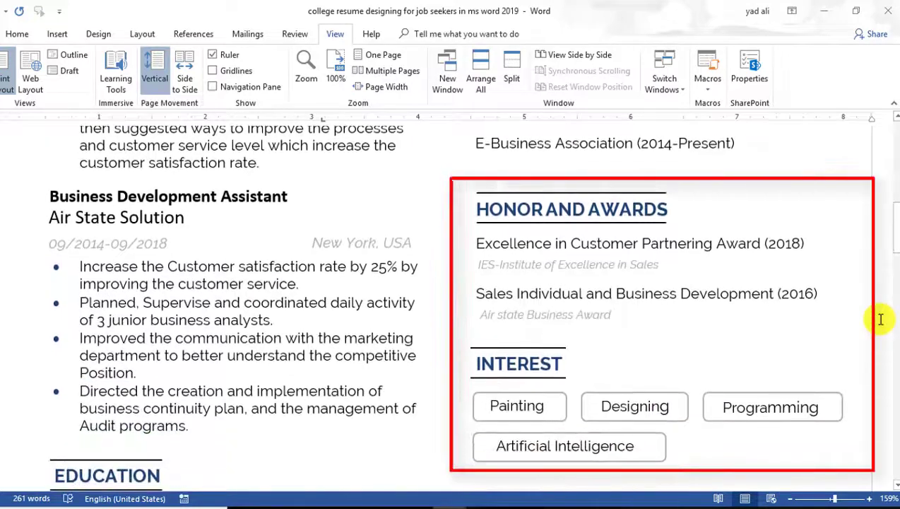
scroll(881, 319, down, 2)
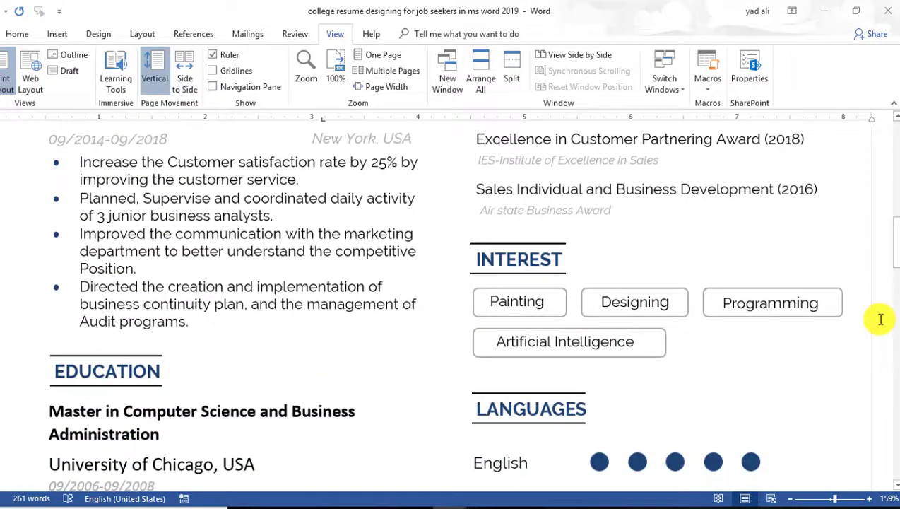
scroll(881, 319, down, 1)
scroll(881, 320, down, 1)
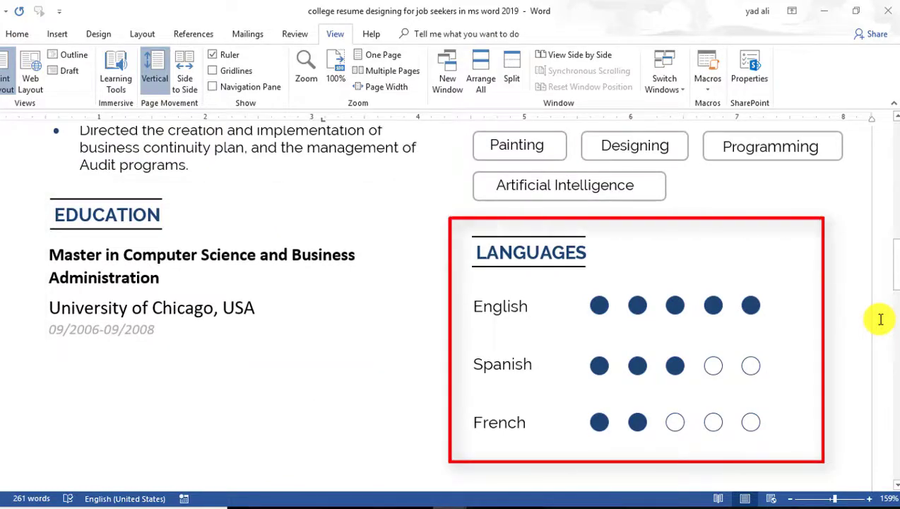
scroll(881, 320, up, 5)
scroll(881, 319, up, 5)
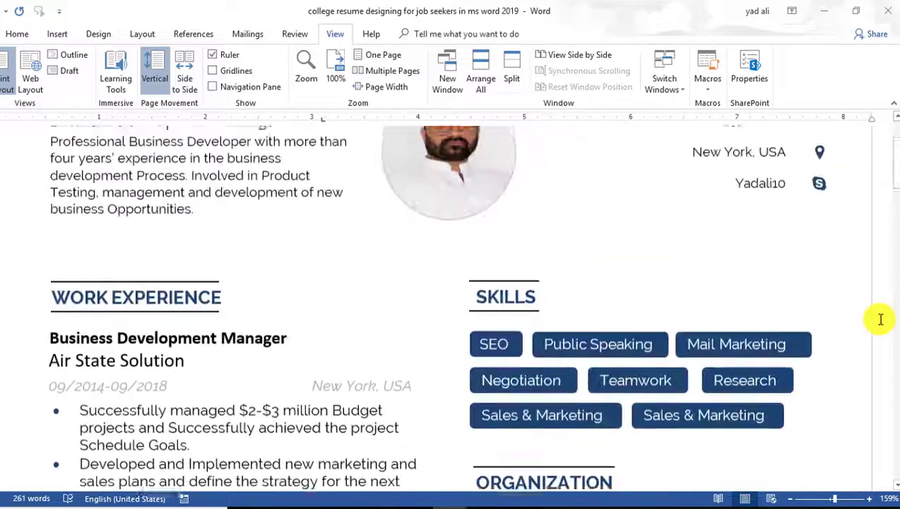
scroll(881, 319, up, 2)
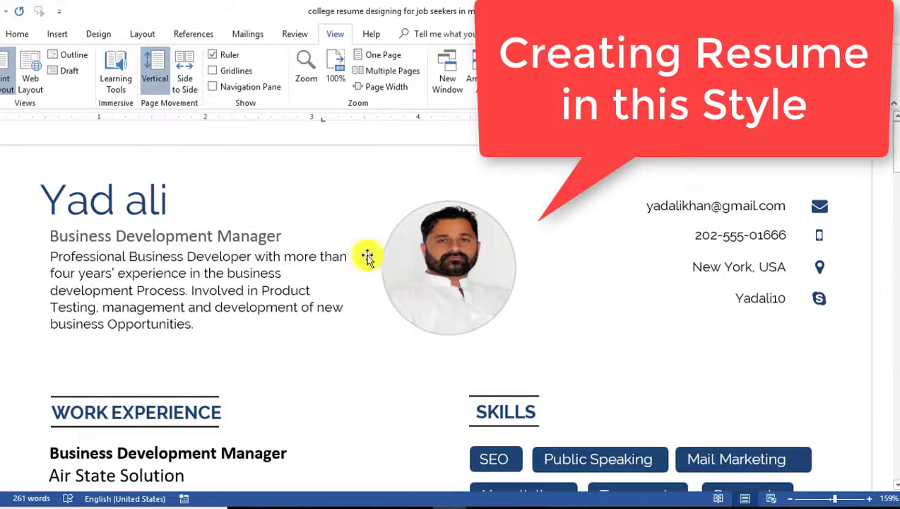
click(394, 77)
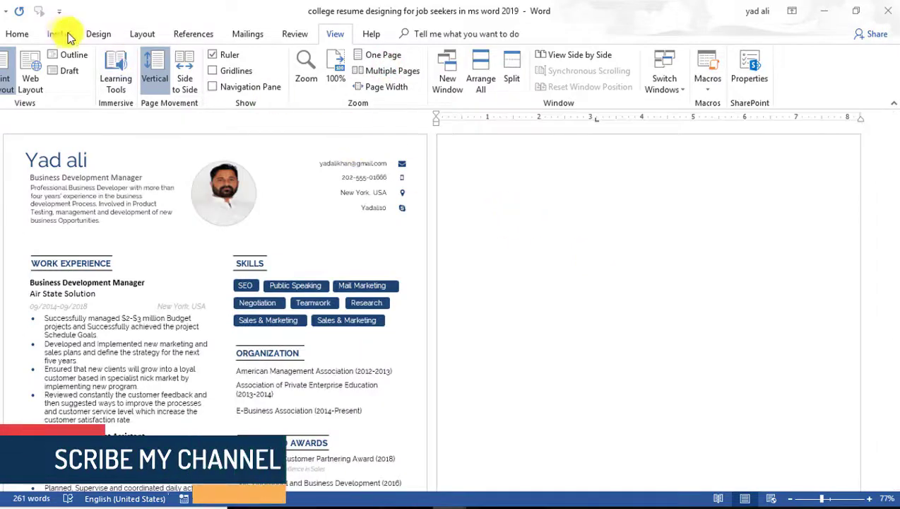
click(58, 33)
click(106, 88)
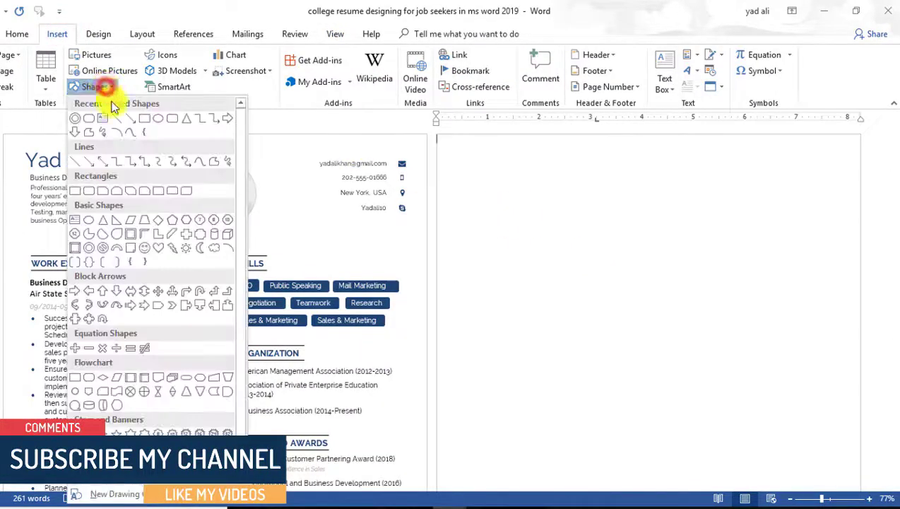
click(158, 119)
click(653, 178)
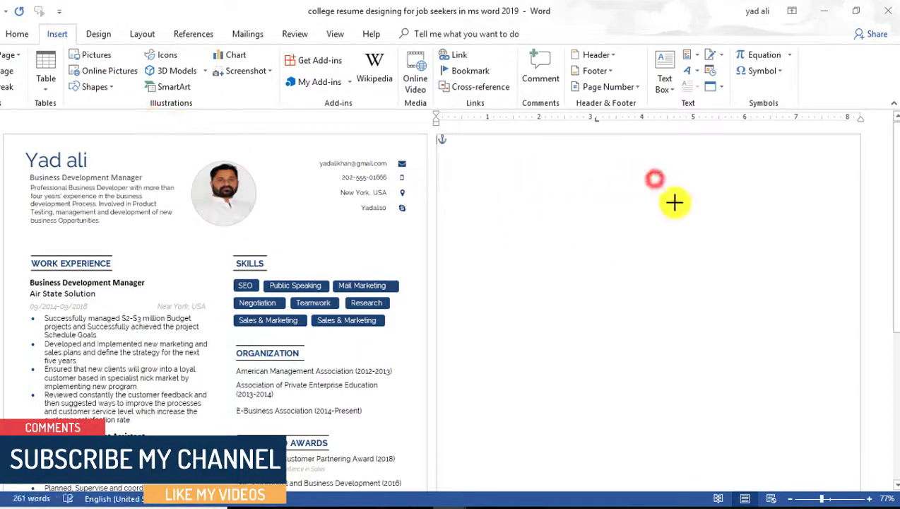
drag(655, 189, 660, 179)
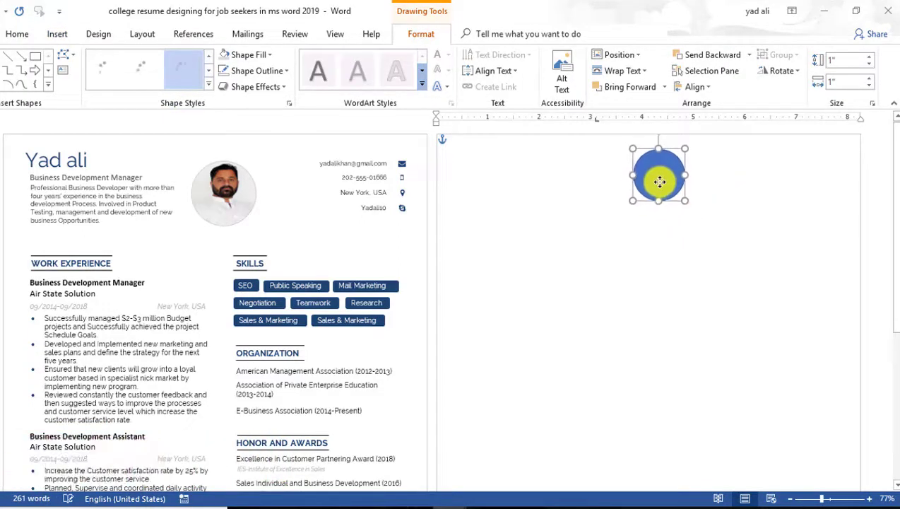
Fill the circle with the portrait photo from a file.
click(244, 55)
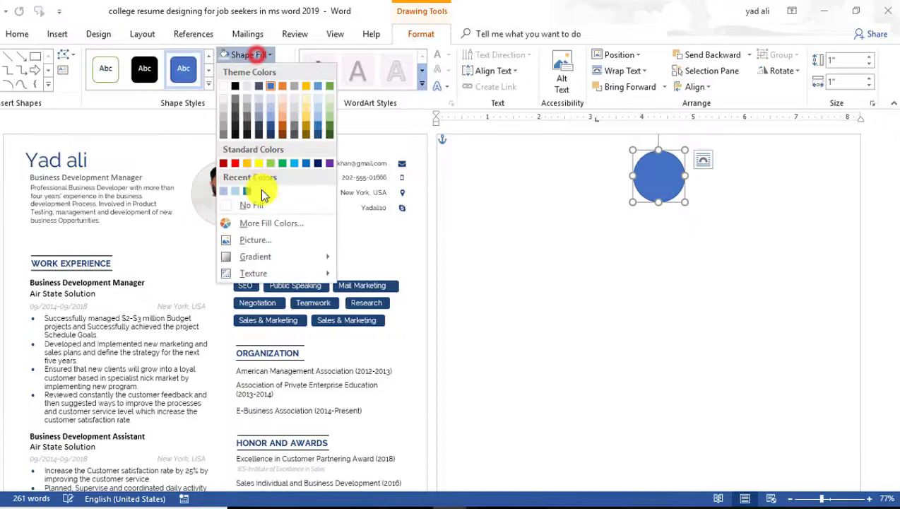
click(259, 240)
click(286, 229)
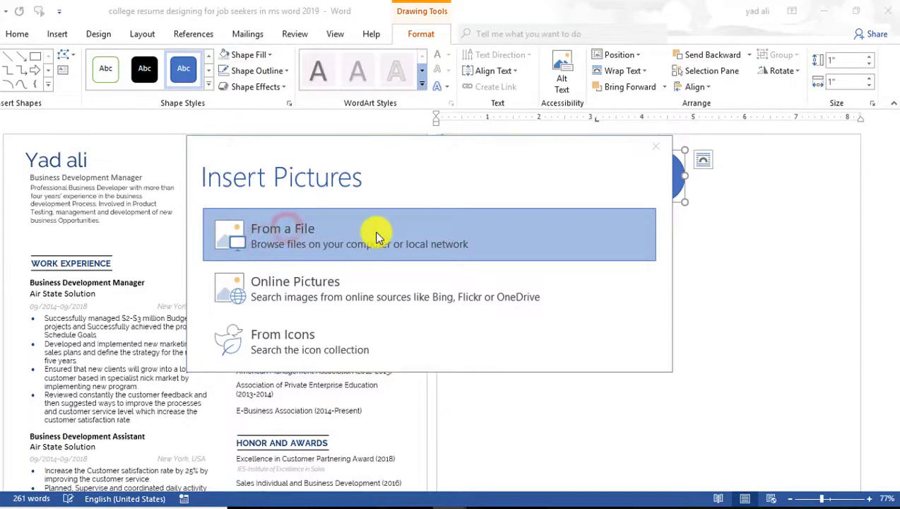
scroll(302, 176, down, 5)
click(353, 244)
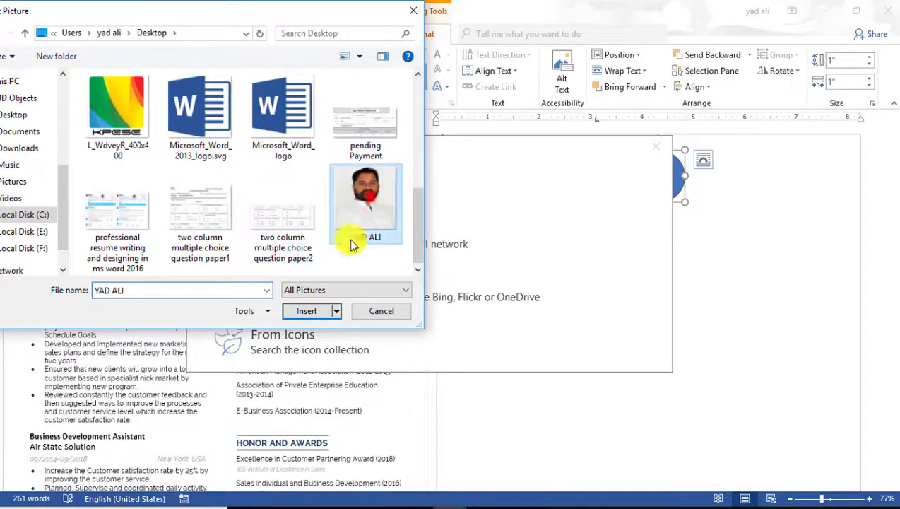
click(314, 310)
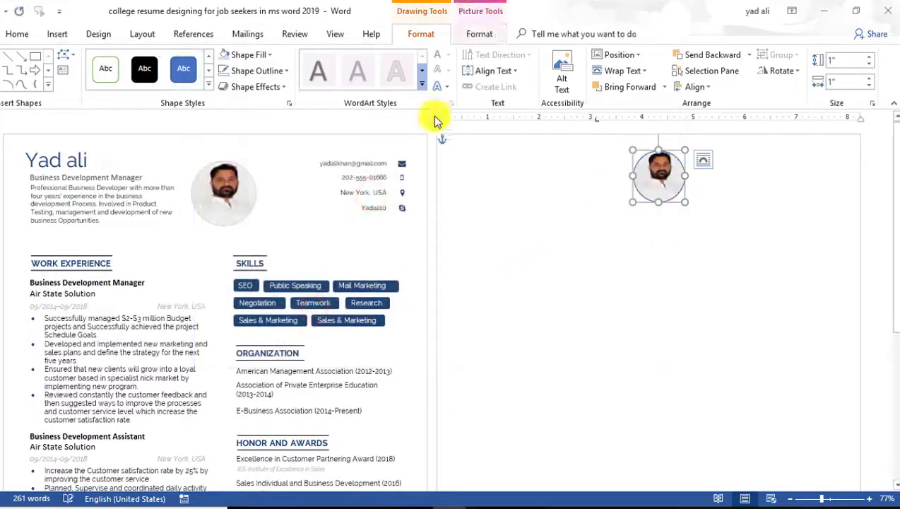
Give the photo circle a 1½ pt light-gray outline and resize it to 1.23 inches.
click(285, 70)
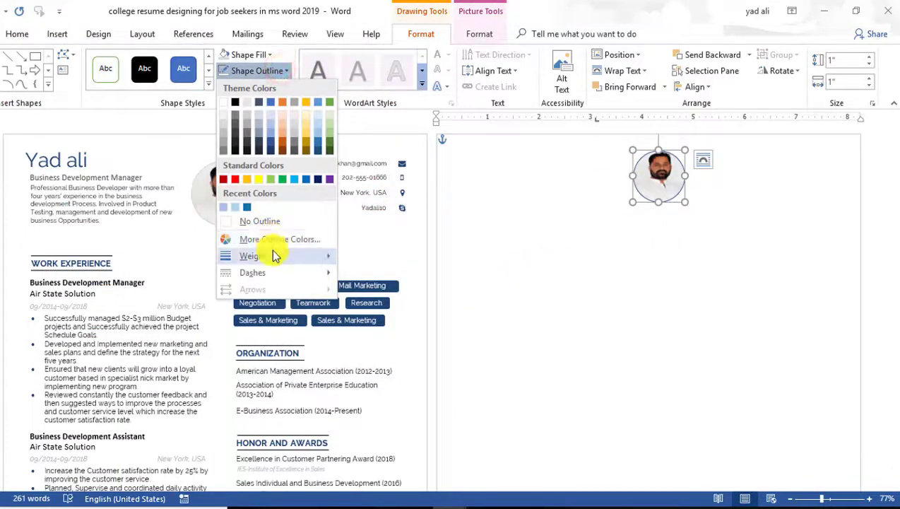
mouse_move(251, 255)
click(393, 319)
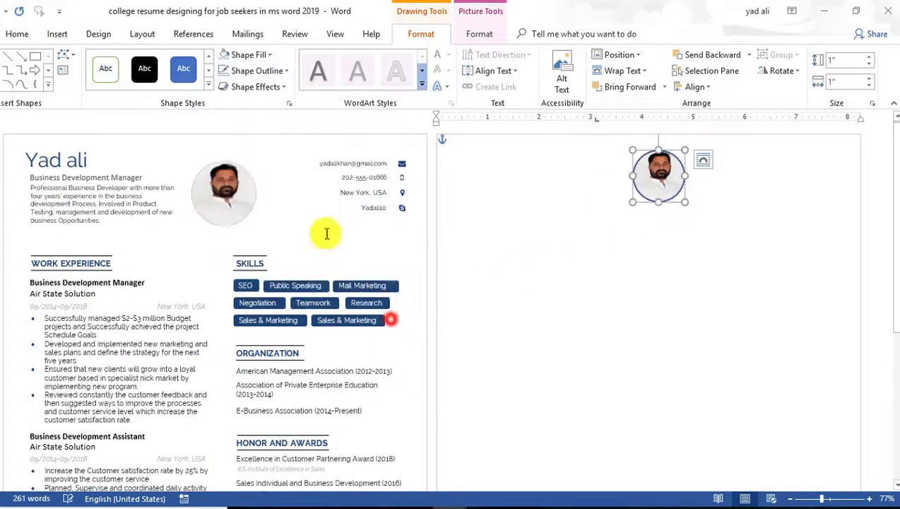
click(253, 71)
click(247, 128)
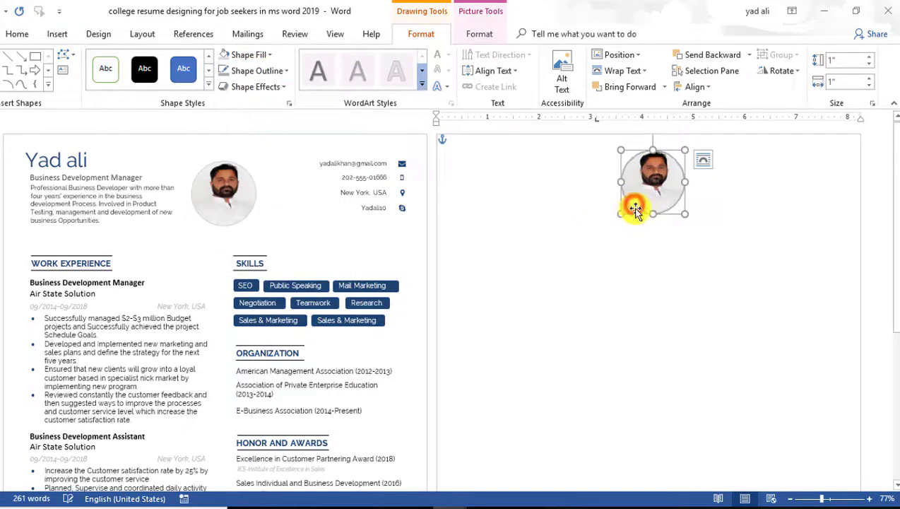
drag(632, 205, 626, 215)
click(646, 262)
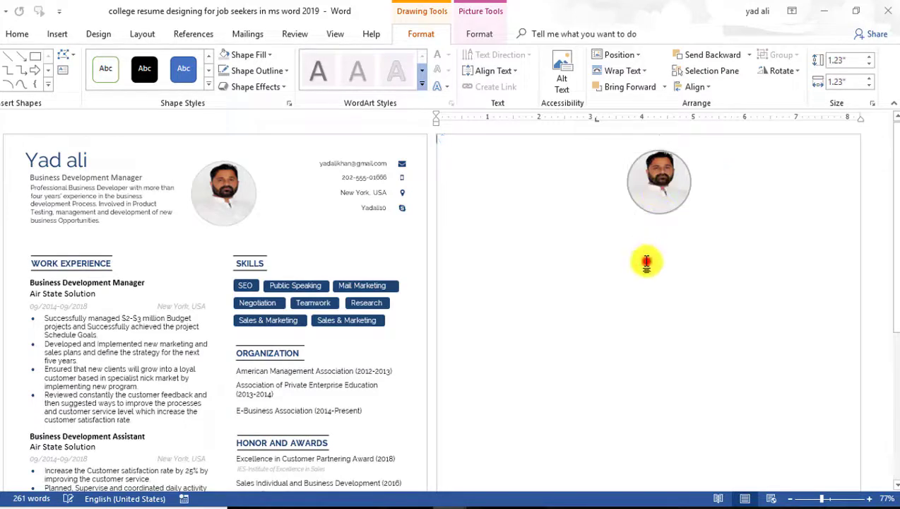
Draw a text box at page two's top left, beside the photo.
click(62, 34)
click(664, 81)
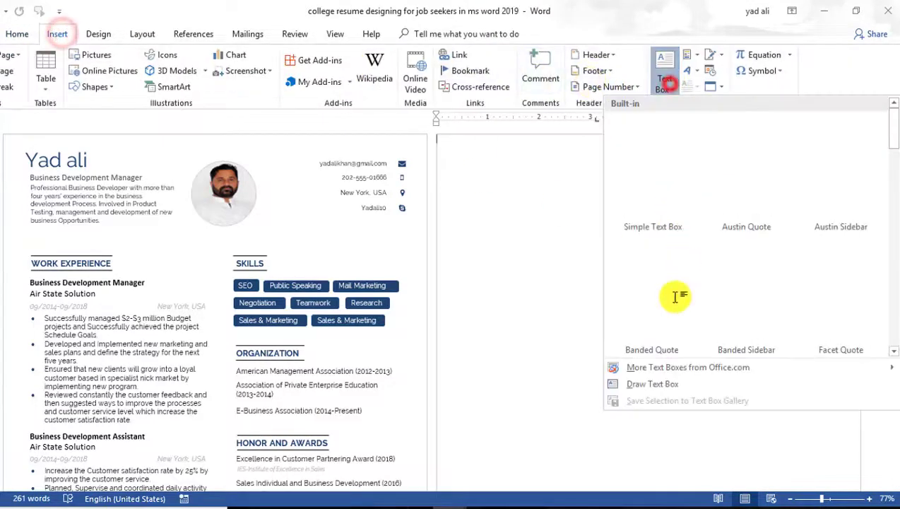
click(664, 385)
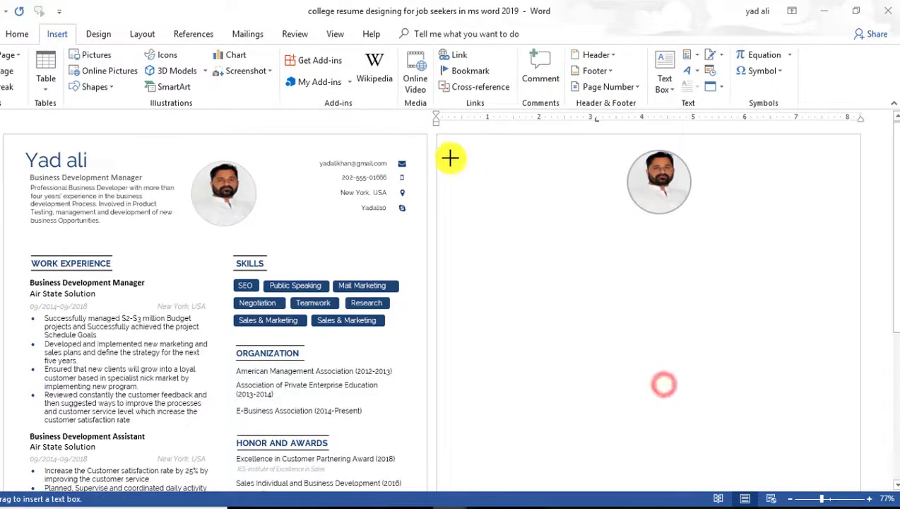
drag(450, 157, 501, 176)
drag(580, 178, 581, 179)
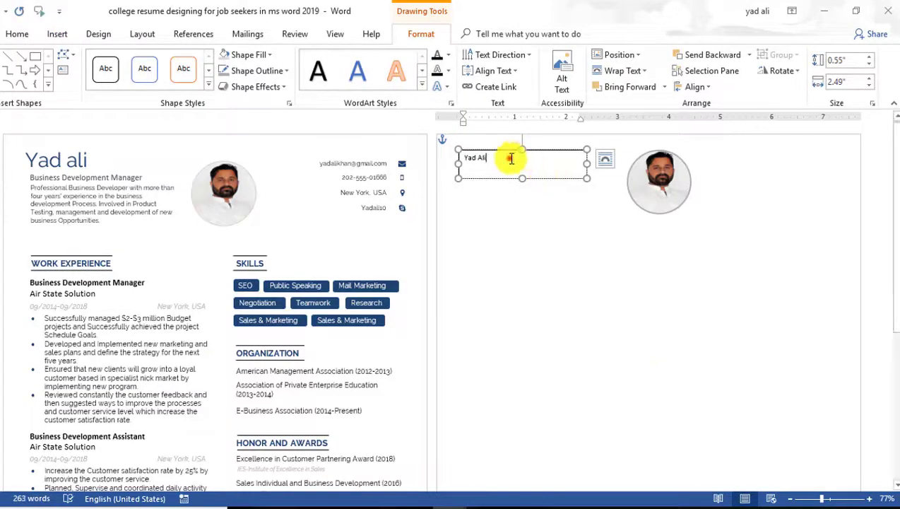
Set the name in the text box to the Raleway font.
triple_click(511, 158)
click(17, 34)
click(146, 60)
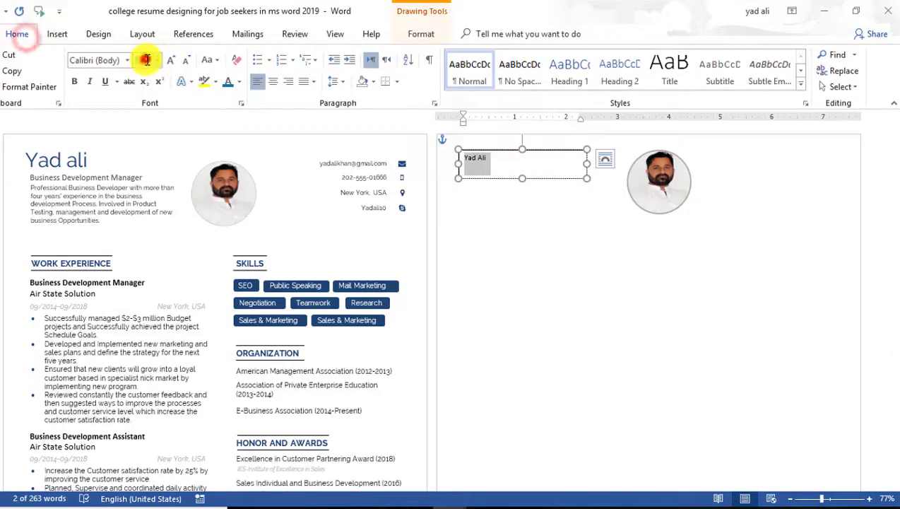
click(110, 60)
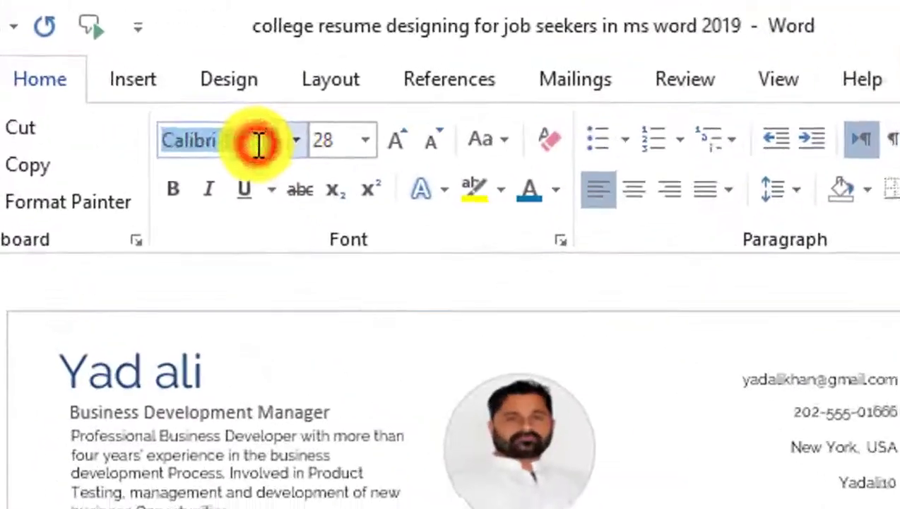
text(Raleway)
key(Return)
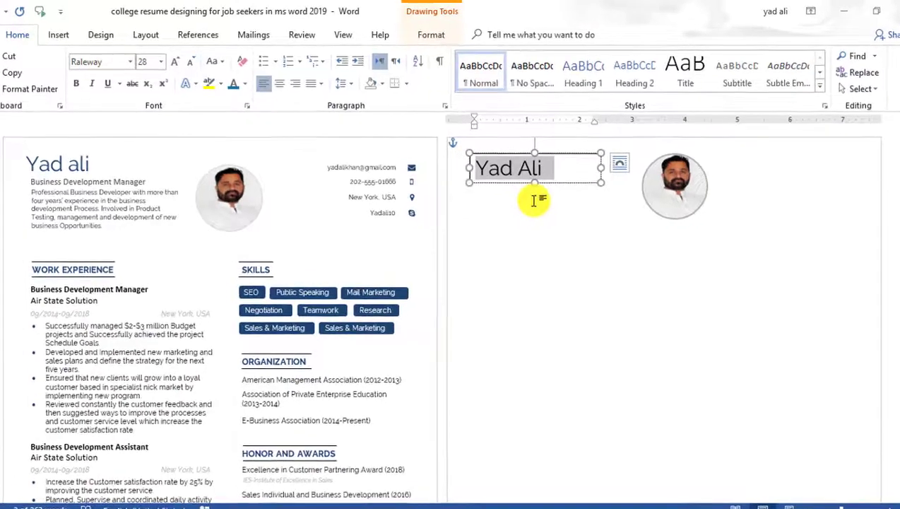
Remove the name text box's background fill and border.
click(431, 35)
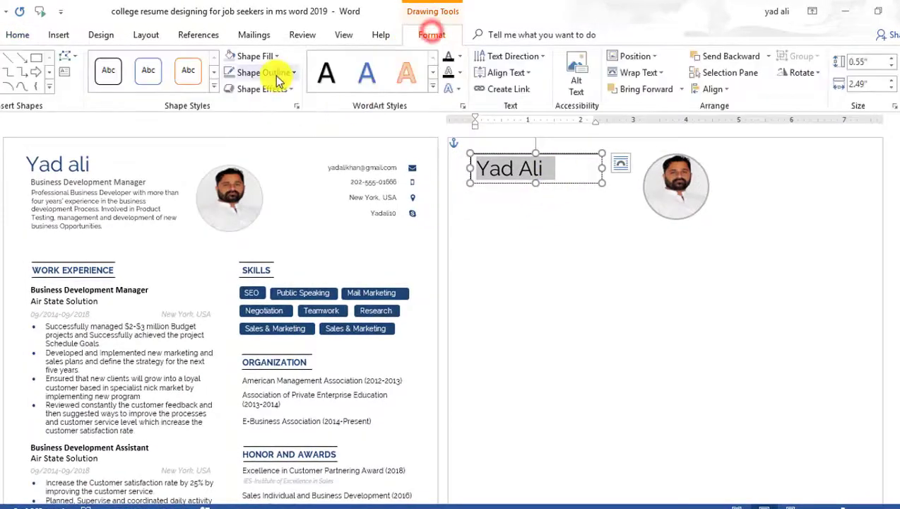
click(258, 56)
click(274, 209)
click(277, 72)
click(267, 227)
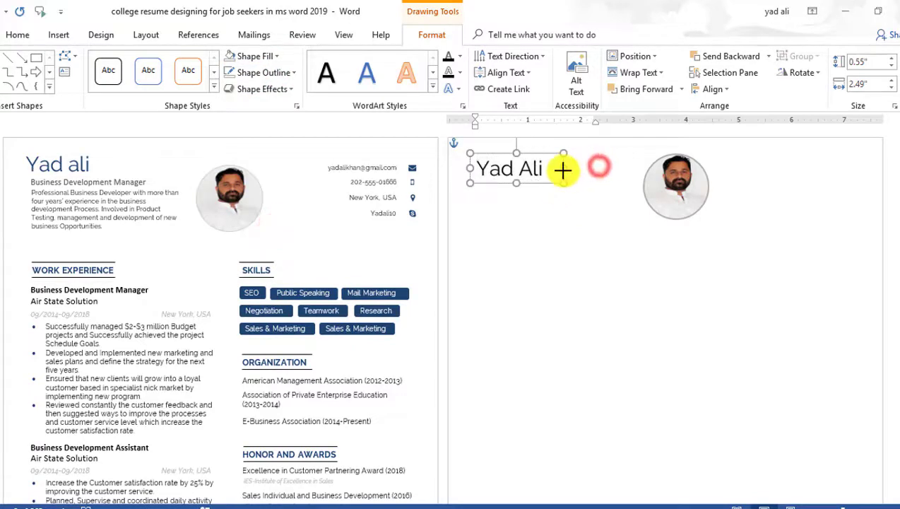
click(558, 205)
click(506, 170)
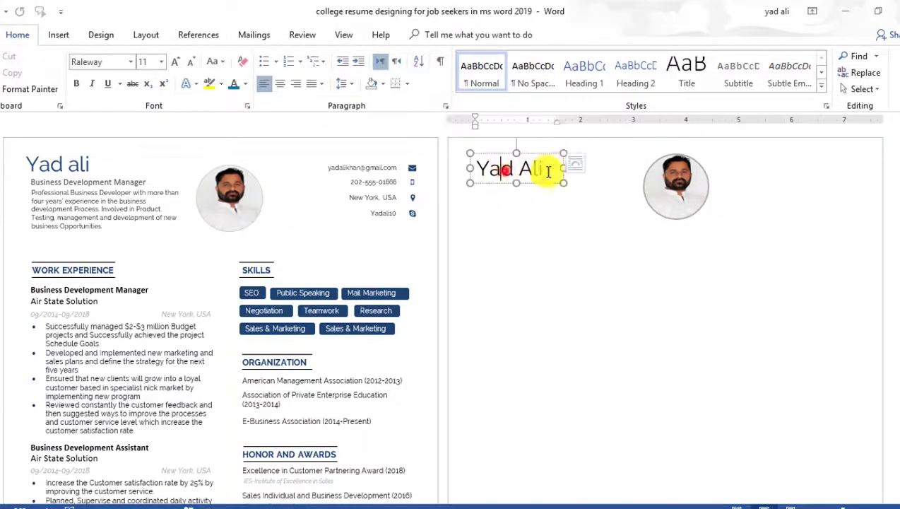
drag(547, 171, 467, 169)
click(17, 34)
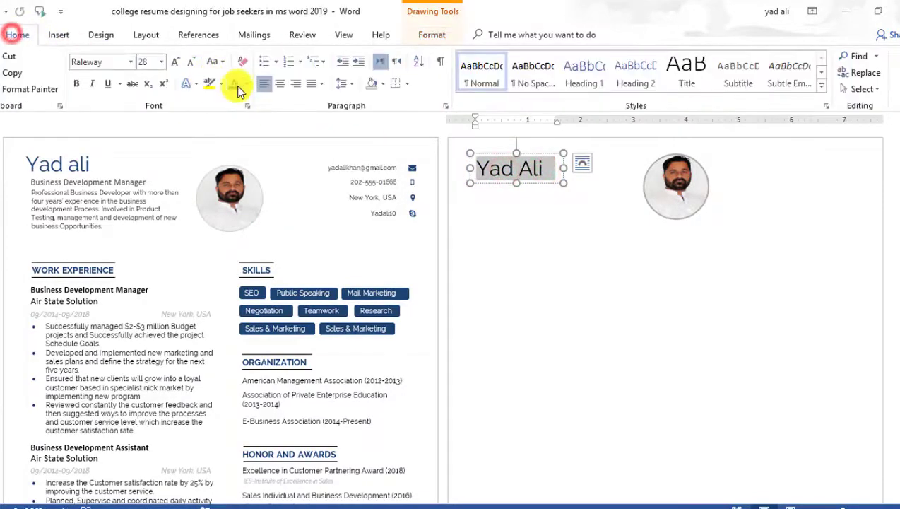
click(240, 85)
click(255, 239)
click(510, 212)
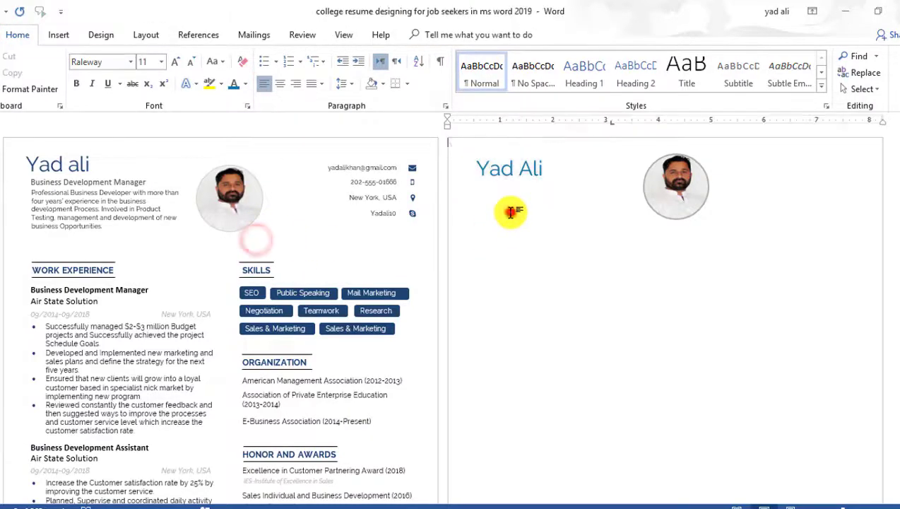
click(58, 34)
click(681, 85)
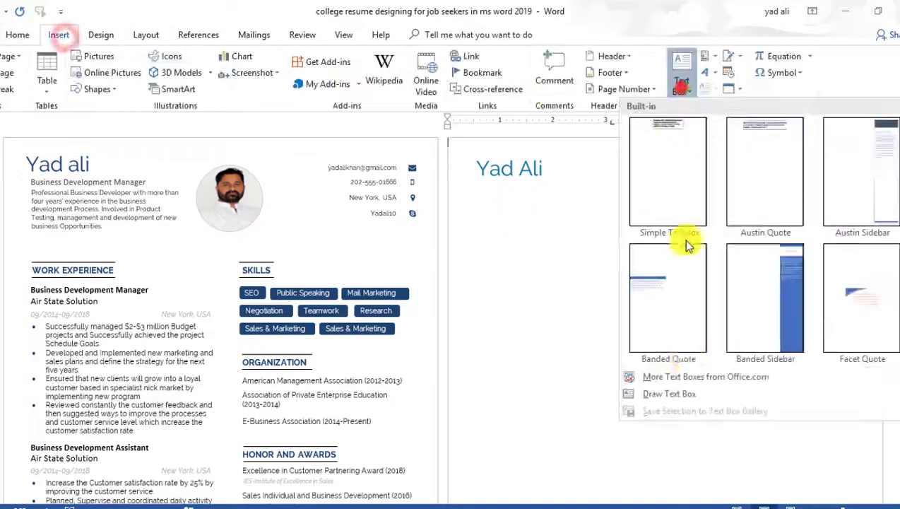
Add a 'Business Development Manager' text box below the name in dark grey.
click(681, 394)
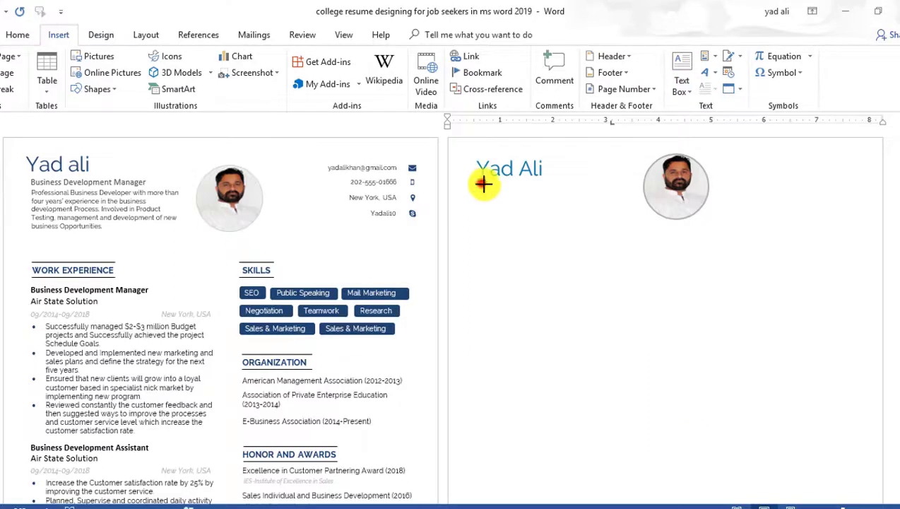
drag(482, 184, 602, 208)
text(Business Development Manage)
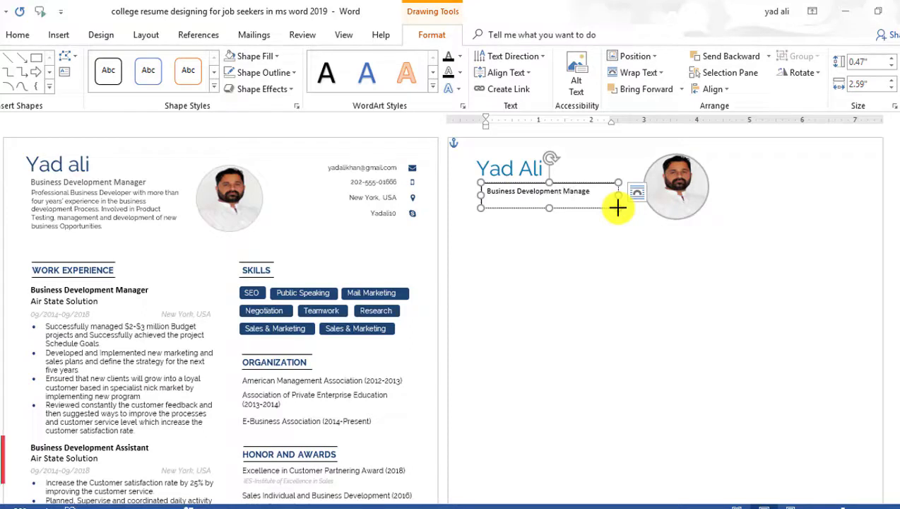
text(r)
triple_click(596, 190)
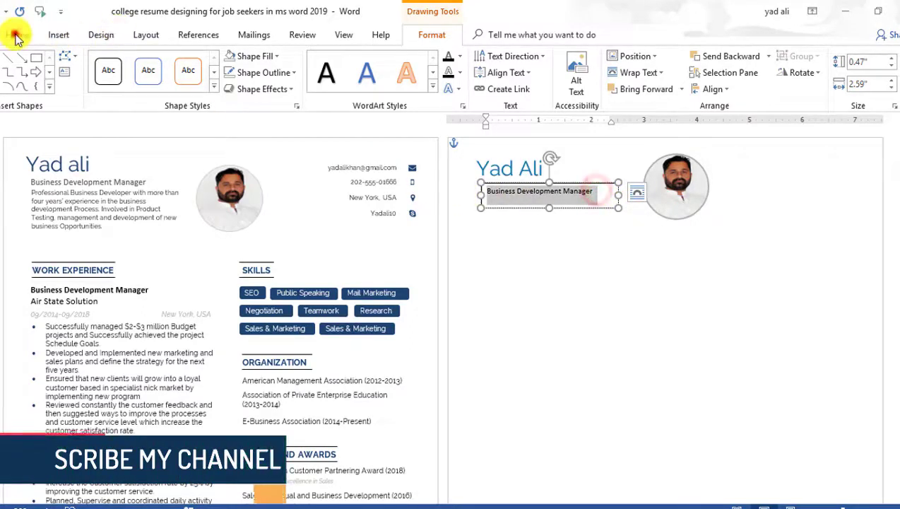
click(17, 36)
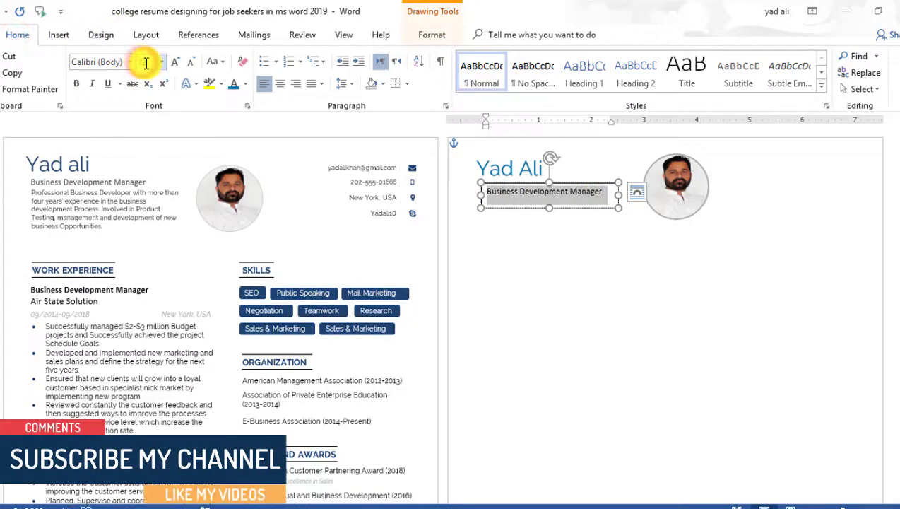
click(246, 84)
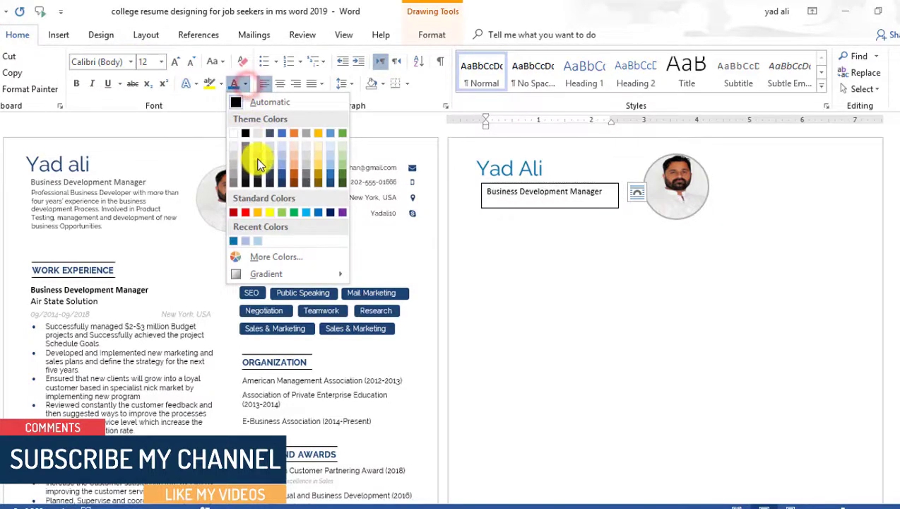
click(260, 168)
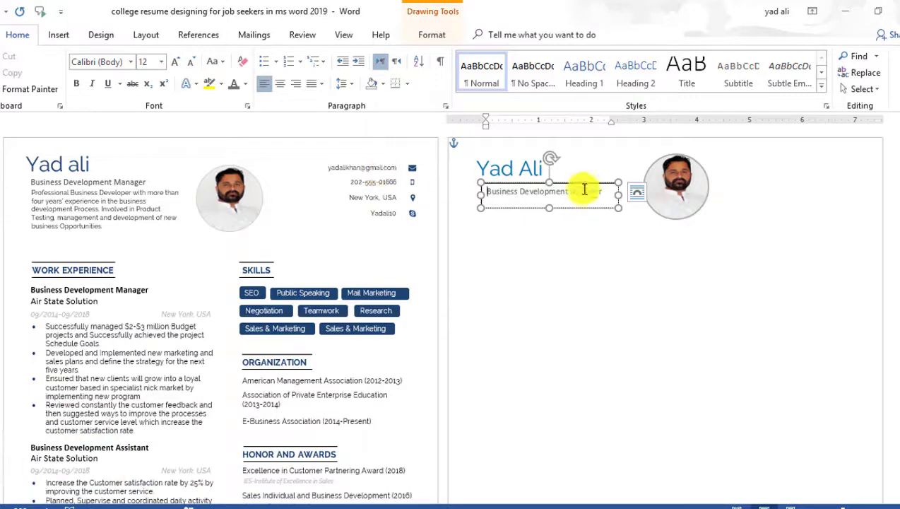
key(Left)
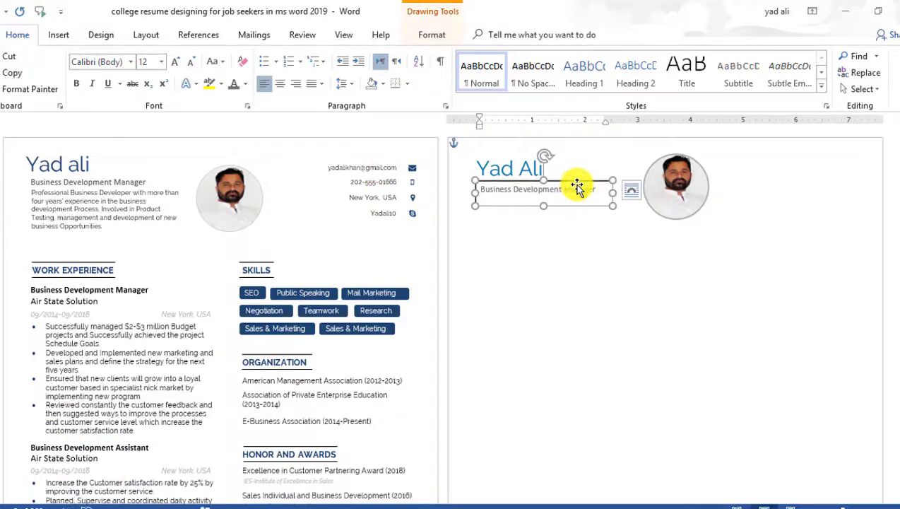
Remove the job title box's fill and border.
click(580, 242)
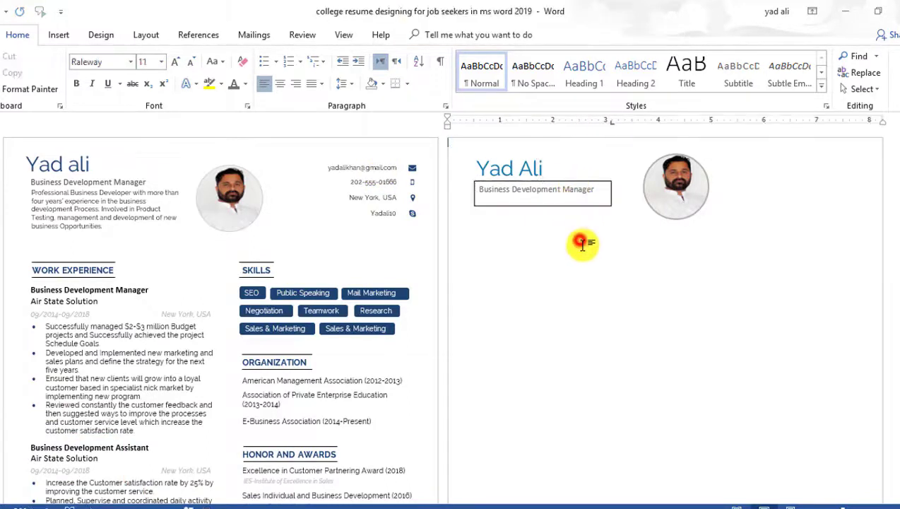
click(575, 185)
click(426, 37)
click(293, 72)
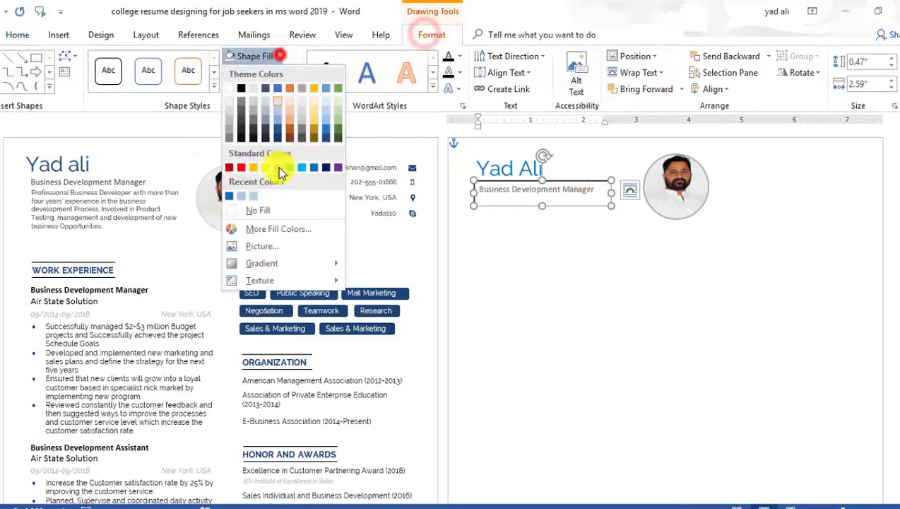
click(277, 152)
click(279, 72)
click(272, 227)
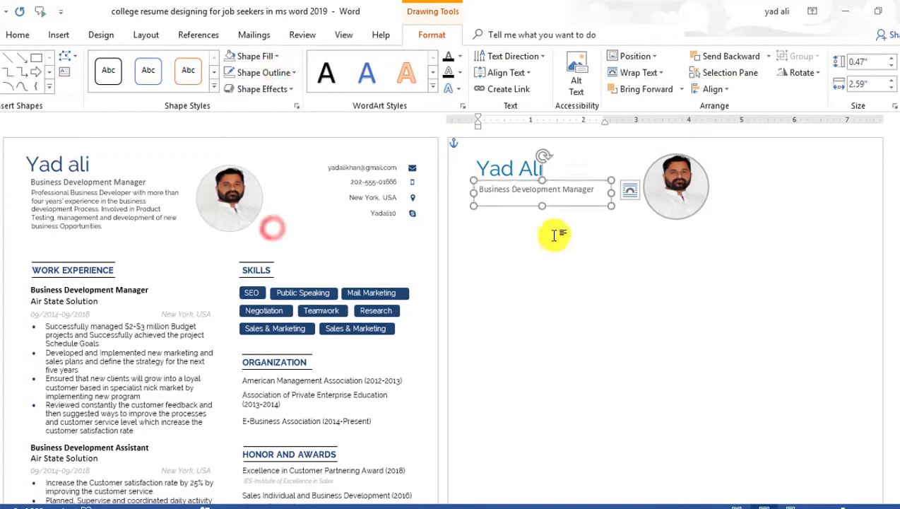
click(551, 225)
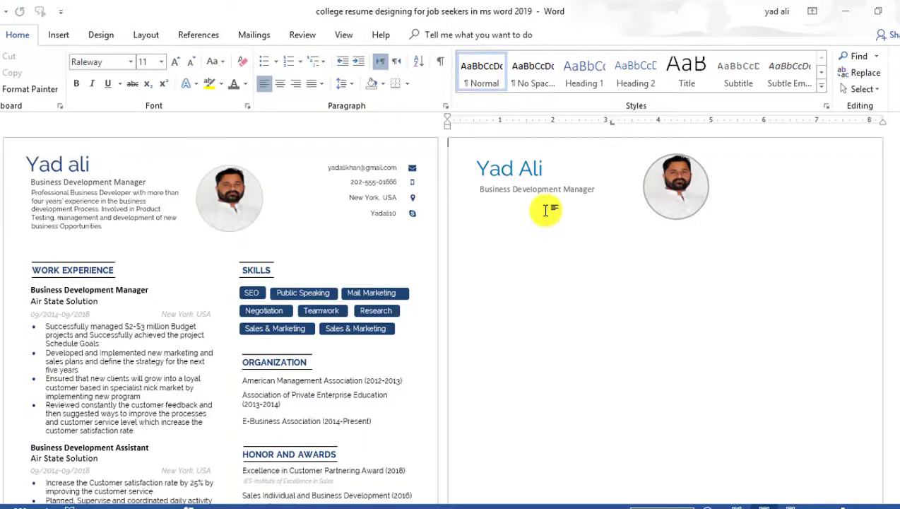
Paste the professional summary into a new text box below the job title and fit it.
click(57, 34)
click(681, 81)
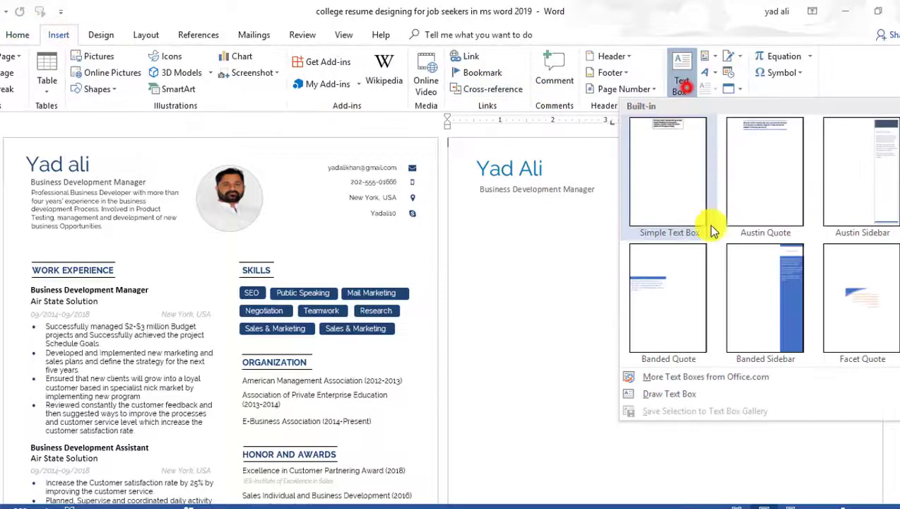
click(702, 390)
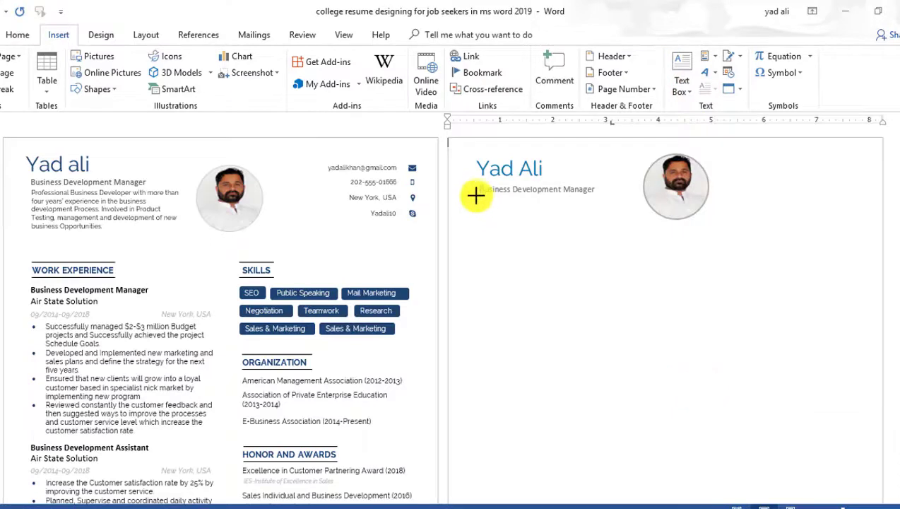
drag(578, 253, 625, 265)
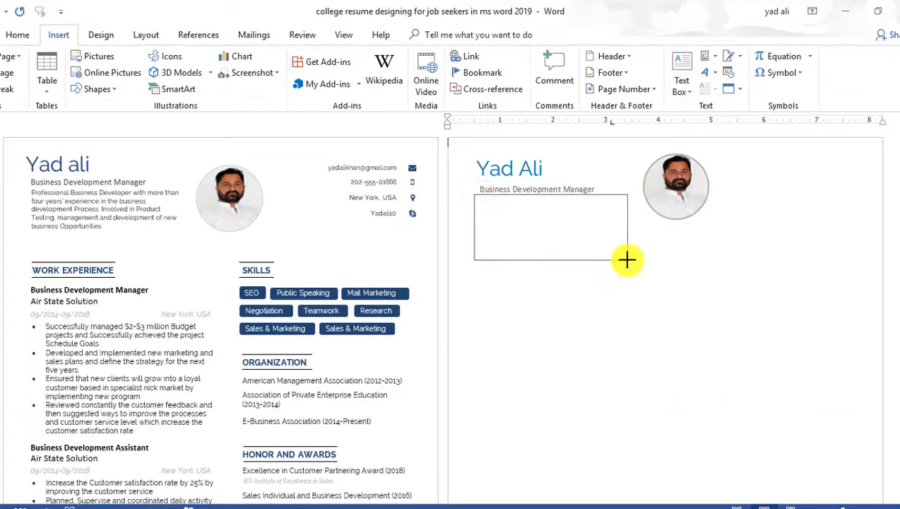
drag(526, 208, 526, 208)
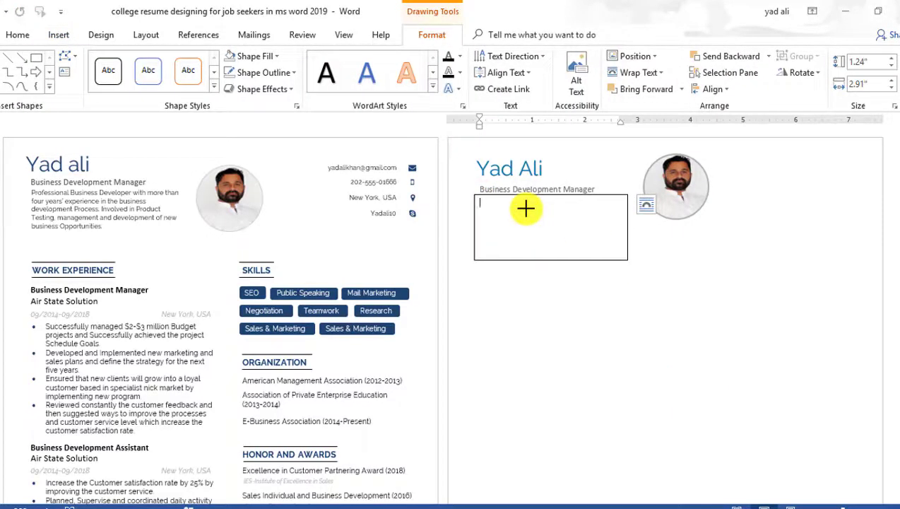
text(Professional Business Developer with more than four years' experience in the business development Process. Involved in Product Testing, management and development of new business Opportunities.)
drag(554, 263, 550, 248)
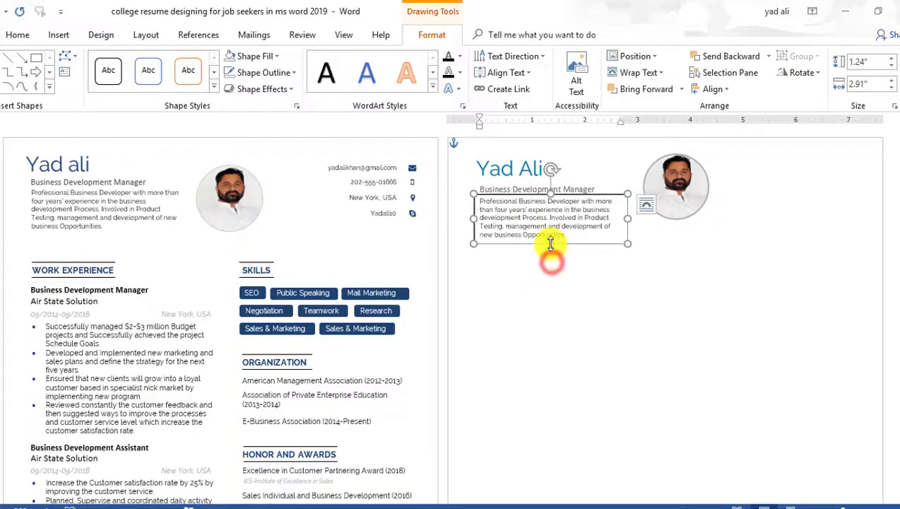
Remove the summary box's fill and border.
click(263, 72)
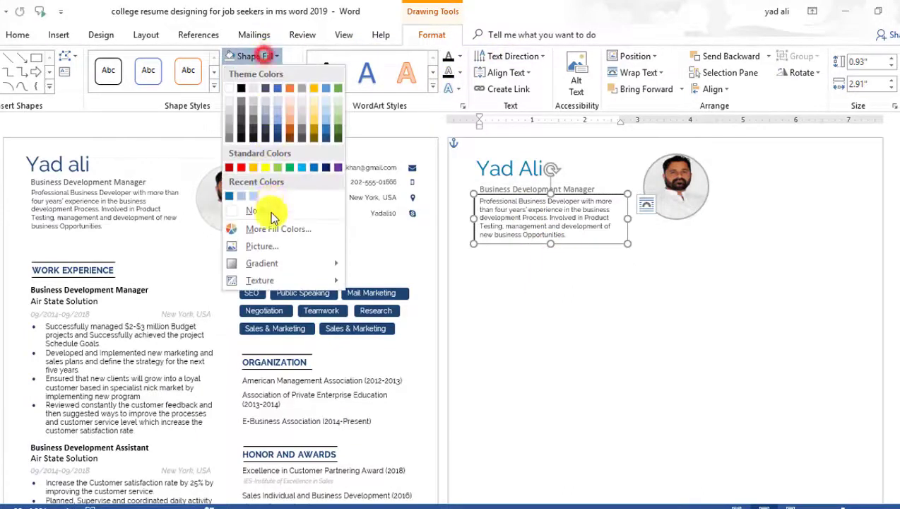
click(272, 212)
click(284, 79)
click(282, 211)
click(540, 298)
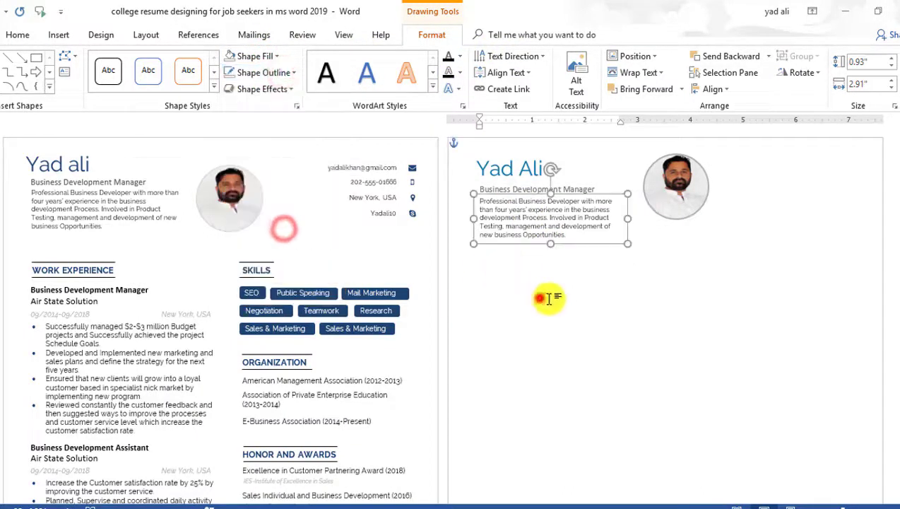
click(550, 206)
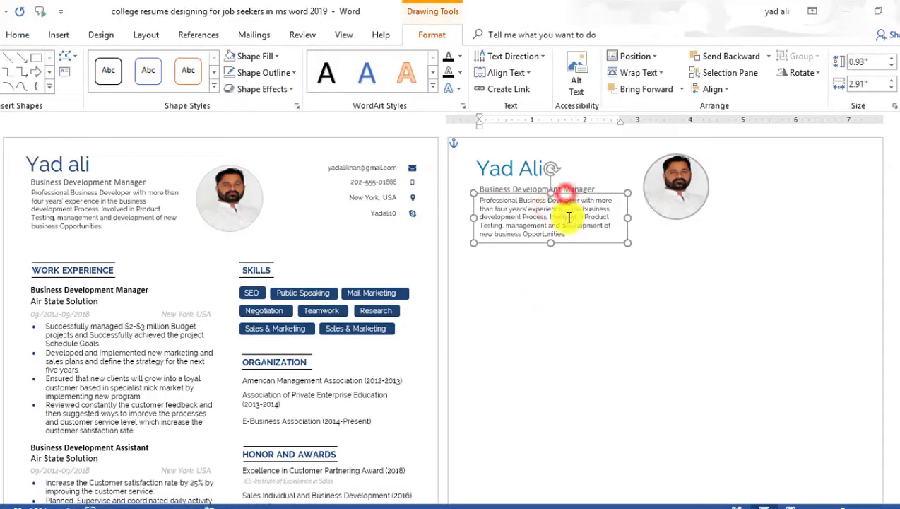
click(576, 280)
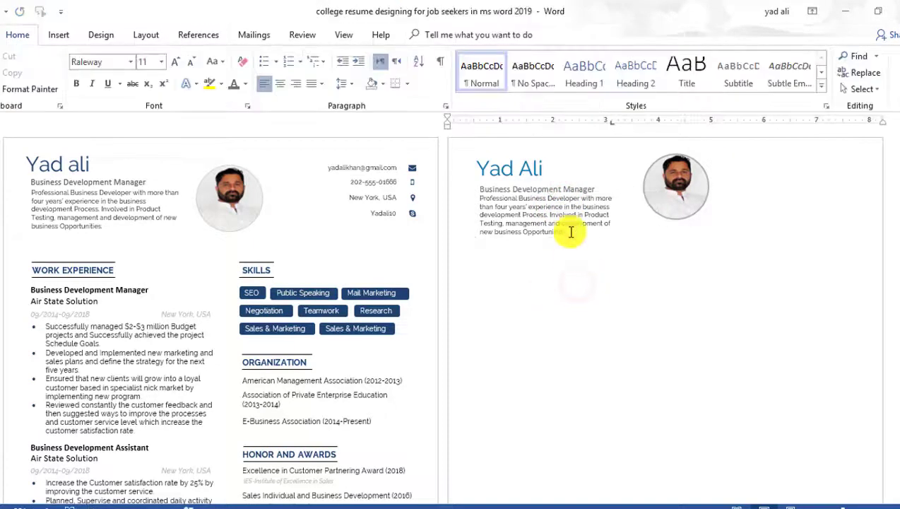
Nudge the Business Development Manager title slightly upward.
ctrl+scroll(571, 231, up, 3)
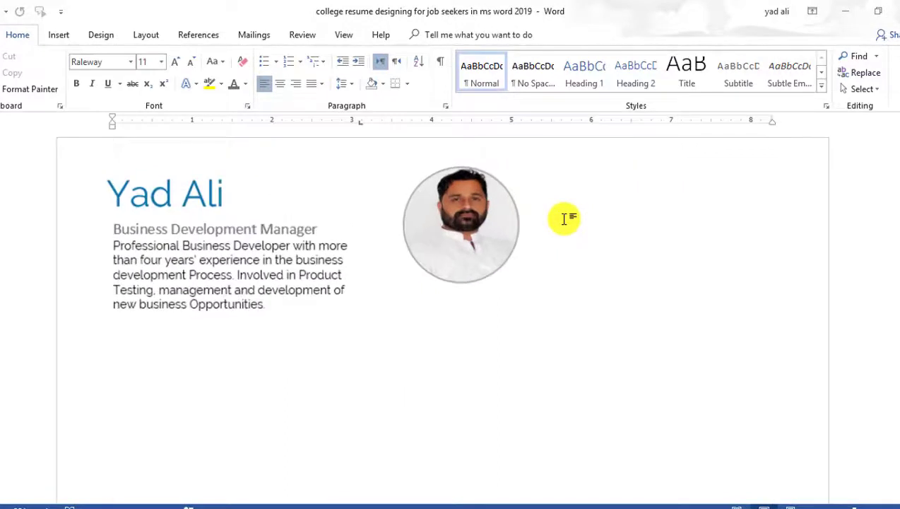
ctrl+scroll(269, 231, up, 2)
click(252, 233)
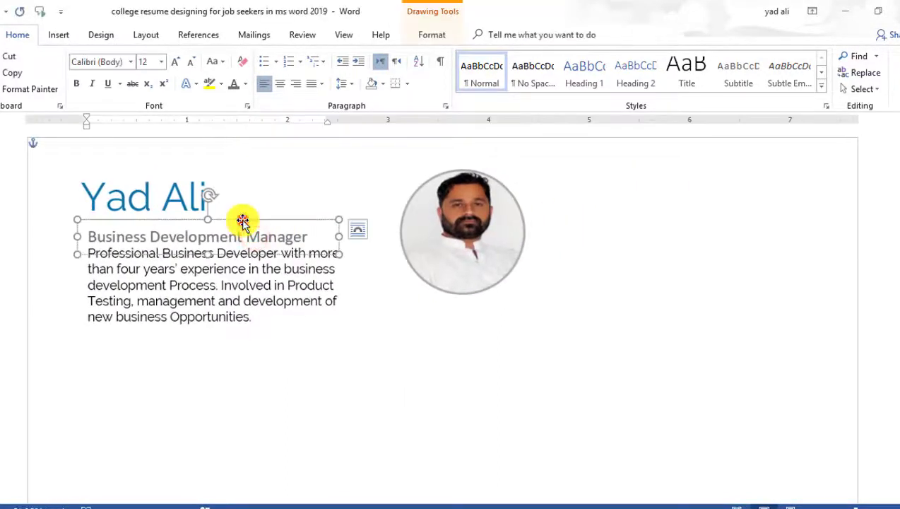
key(Up)
key(Up)
click(253, 282)
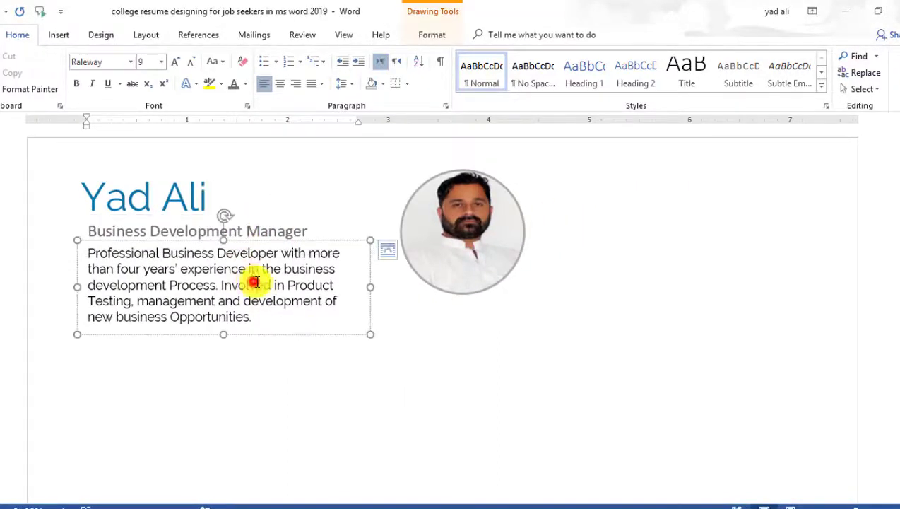
click(407, 340)
Add a top-right text box with the candidate's e-mail address at font size 16.
click(60, 37)
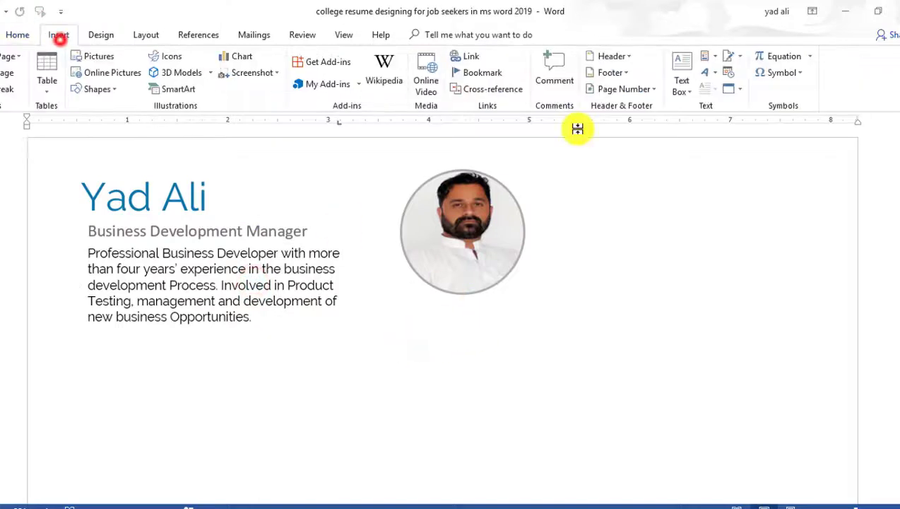
click(689, 86)
click(689, 391)
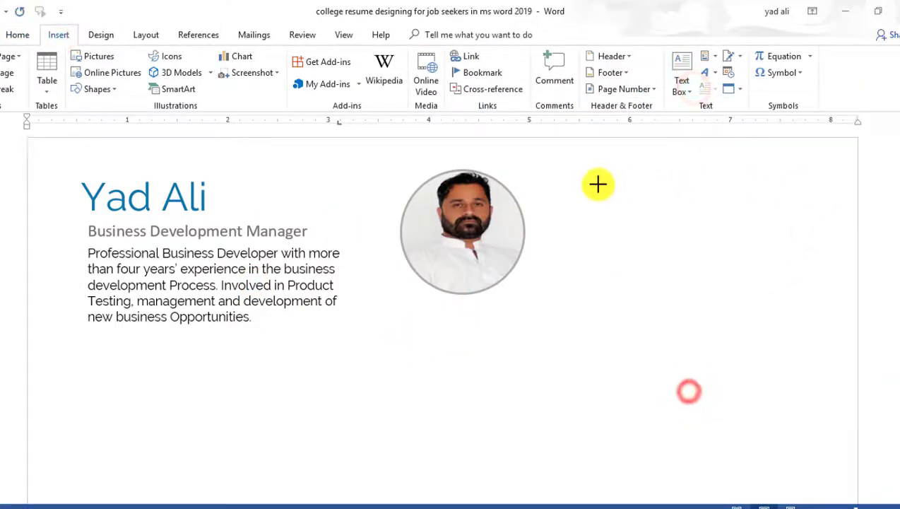
drag(619, 179, 782, 204)
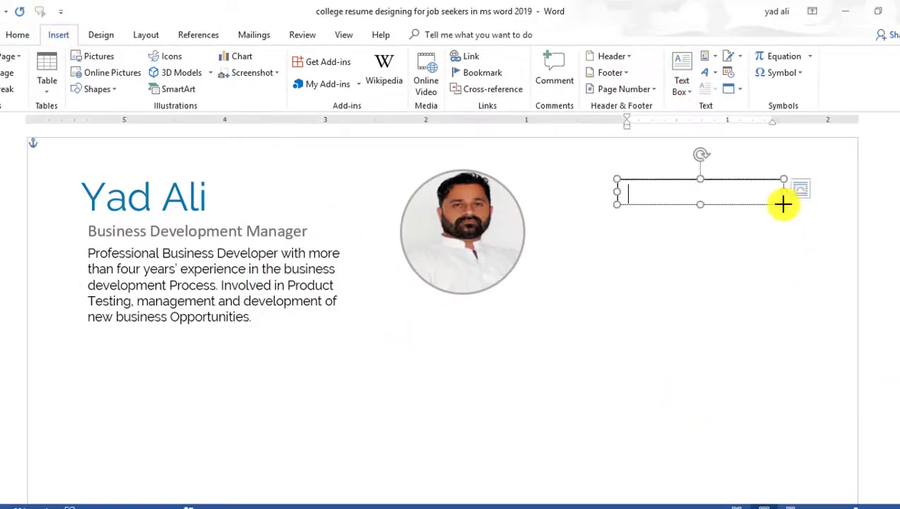
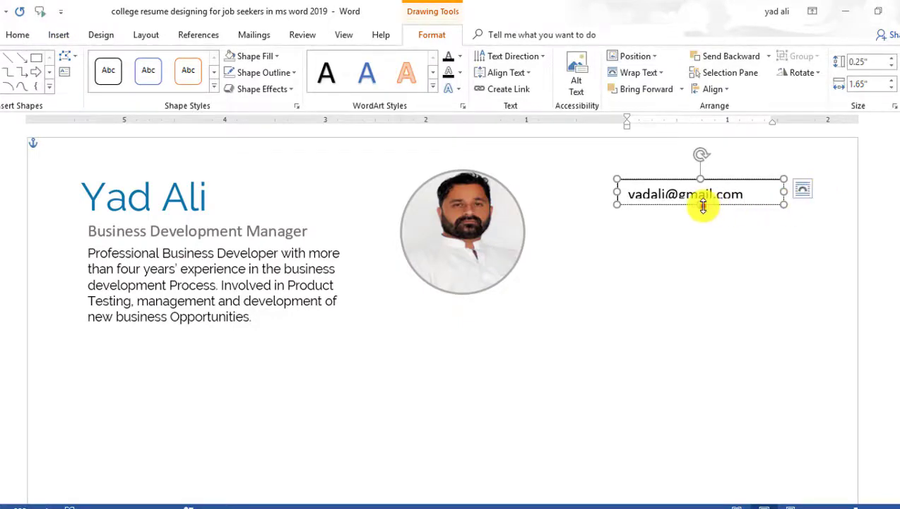
drag(628, 195, 746, 195)
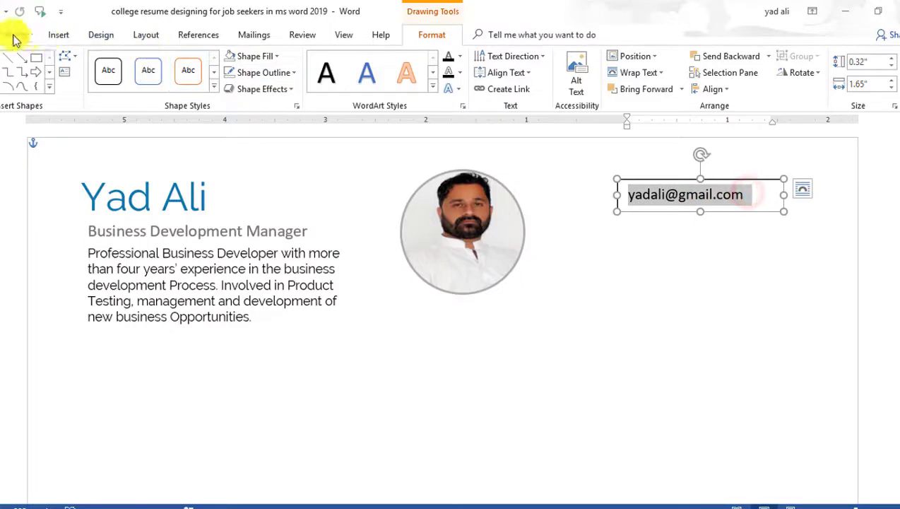
click(16, 34)
text(16)
key(Return)
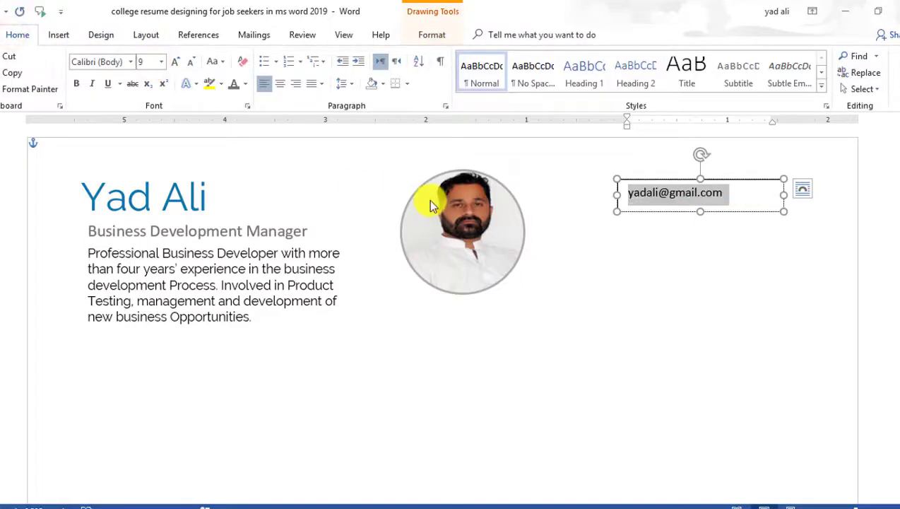
Remove the border from the e-mail text box.
click(698, 210)
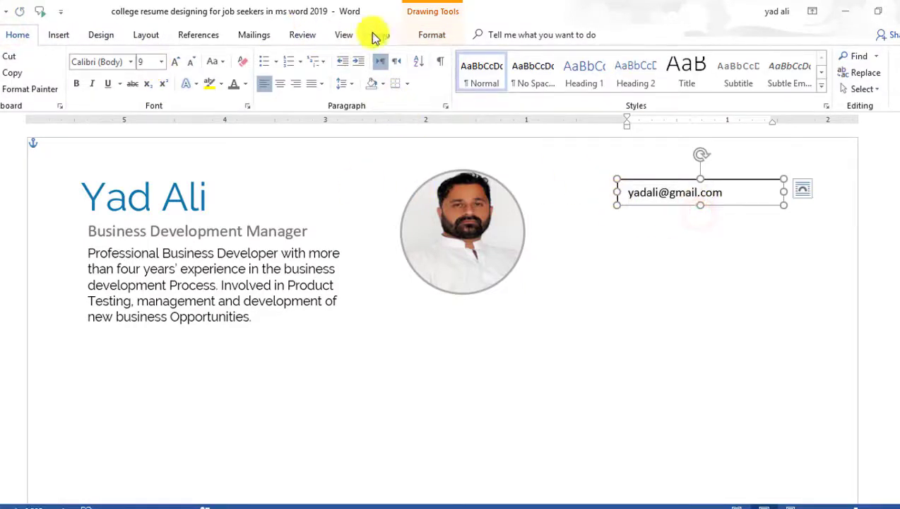
click(410, 39)
click(272, 71)
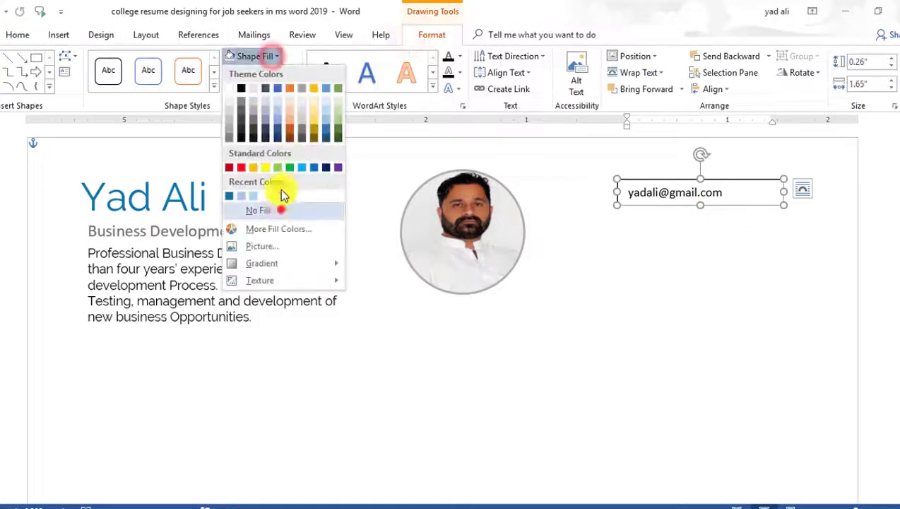
click(276, 224)
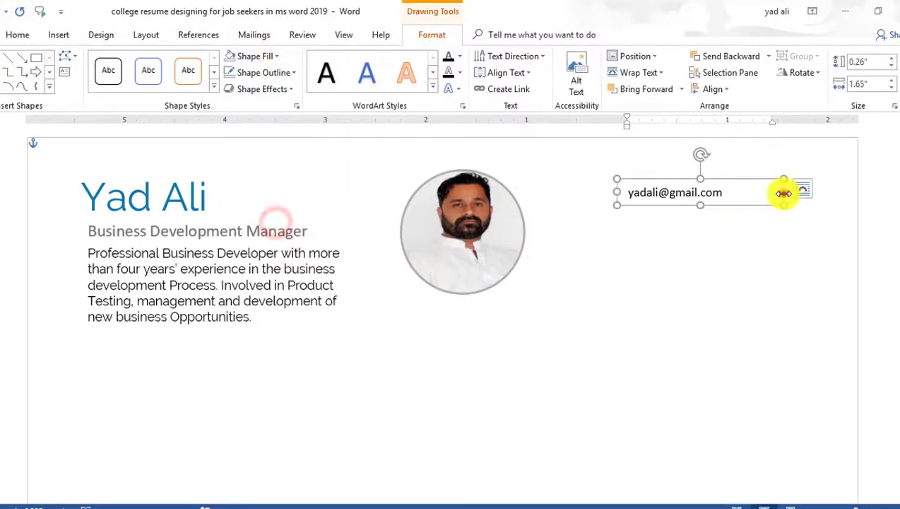
click(740, 245)
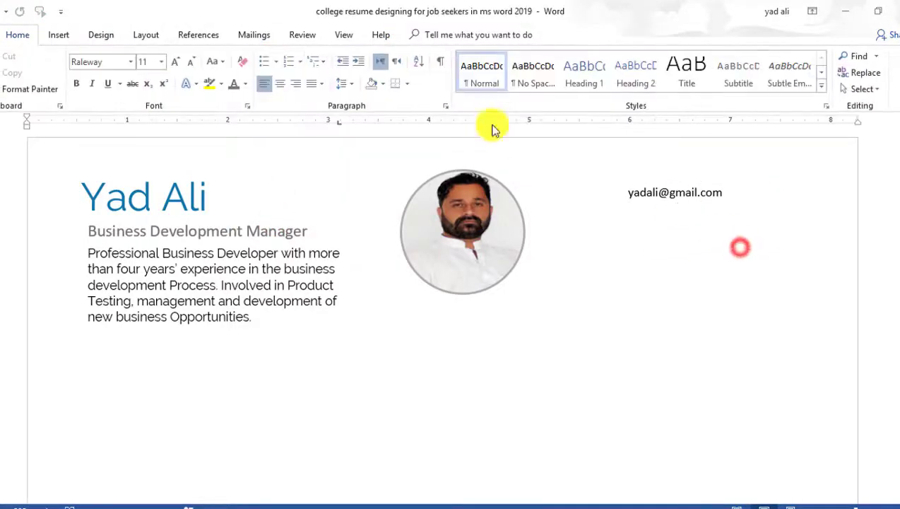
click(56, 35)
click(682, 81)
Insert a blue envelope symbol in a small text box right of the e-mail.
click(701, 394)
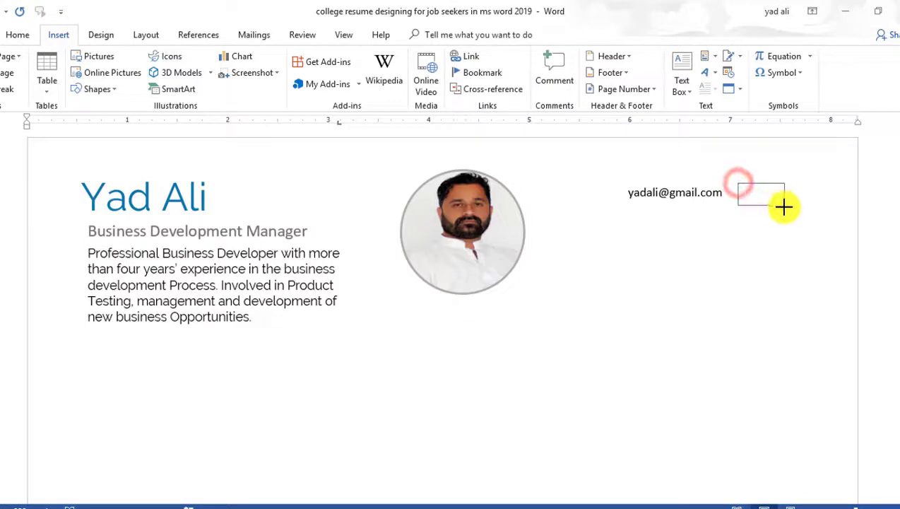
drag(780, 207, 781, 209)
click(58, 35)
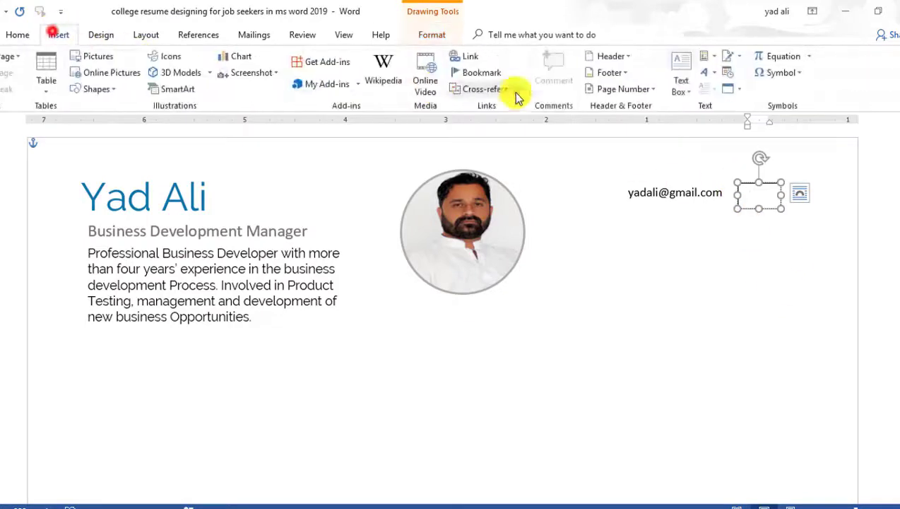
click(784, 72)
click(787, 113)
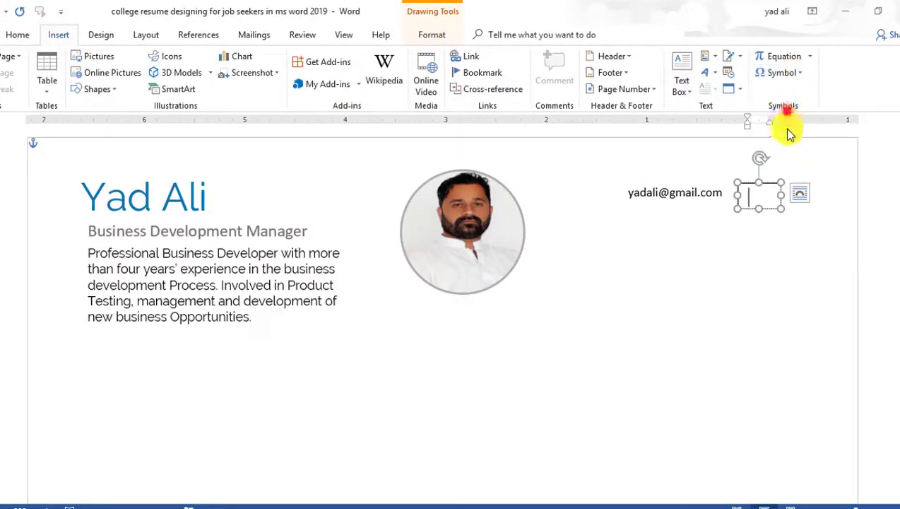
click(16, 34)
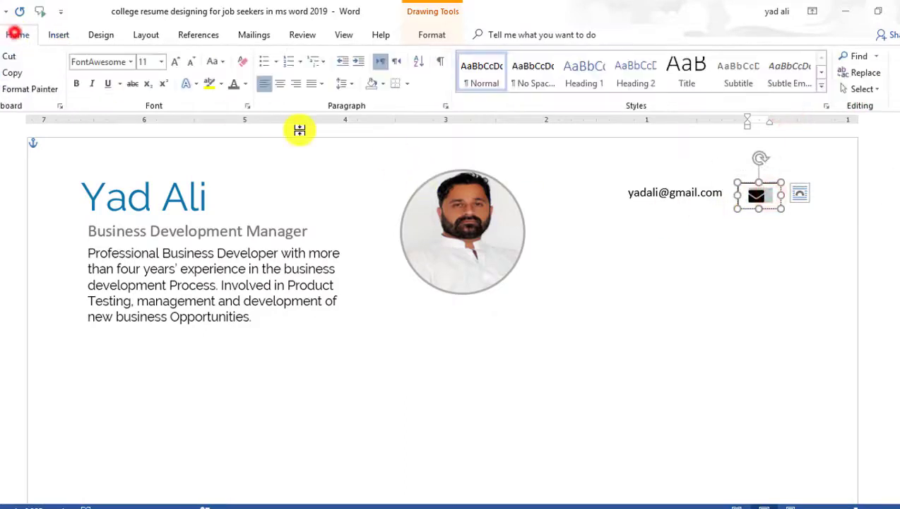
click(246, 85)
click(232, 237)
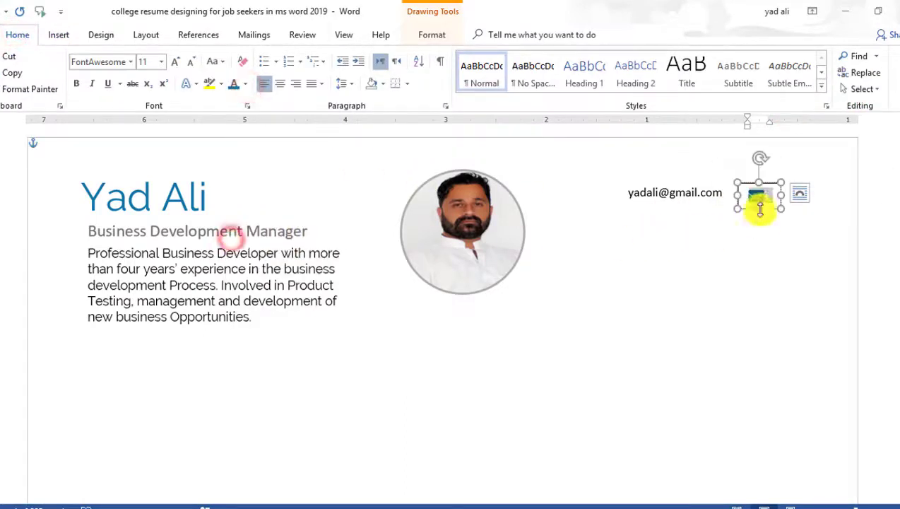
Clear the envelope box's fill and border and centre the icon.
click(430, 35)
click(276, 56)
click(268, 205)
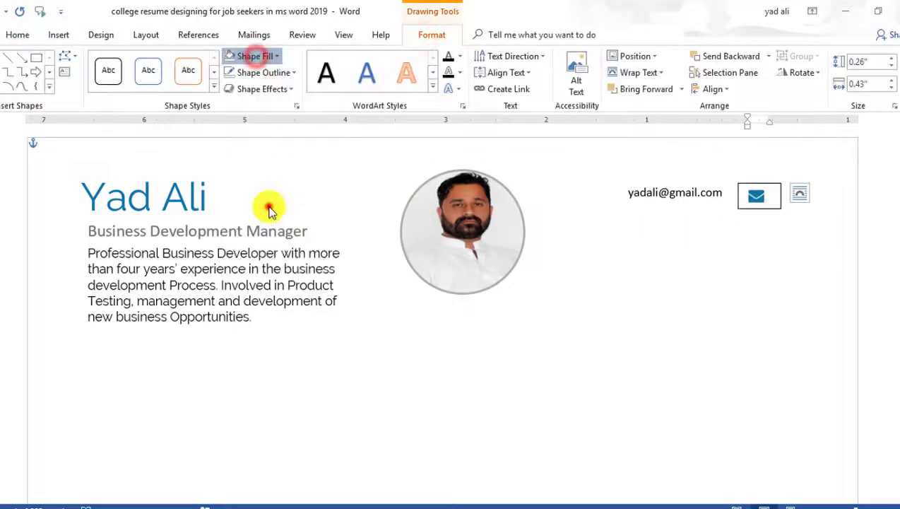
click(277, 57)
click(281, 60)
click(293, 72)
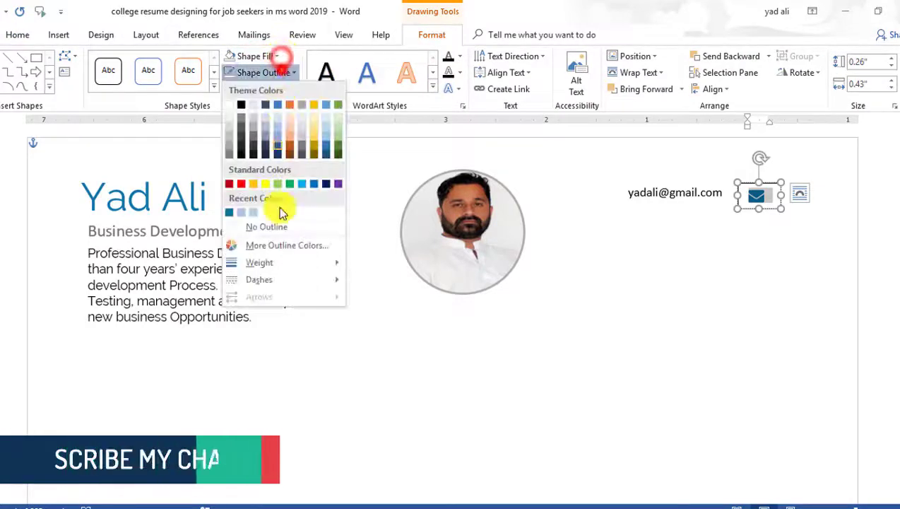
click(276, 226)
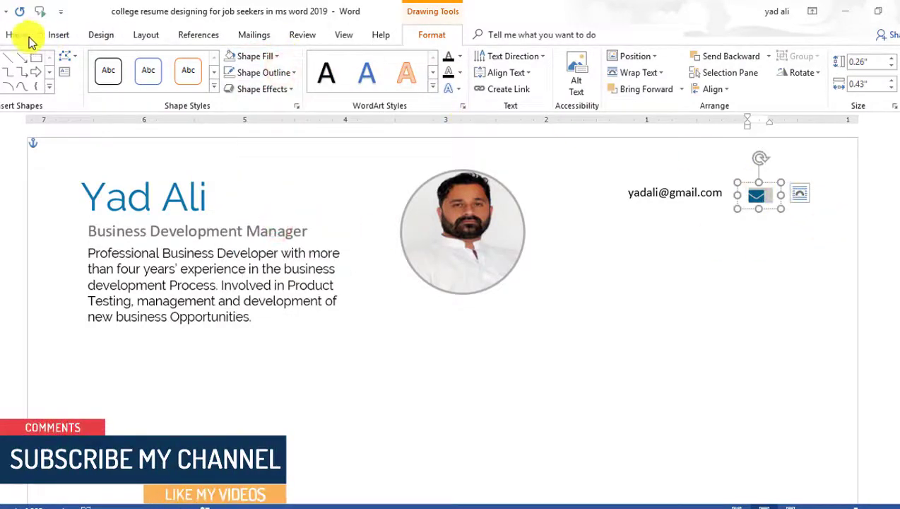
click(17, 34)
click(282, 84)
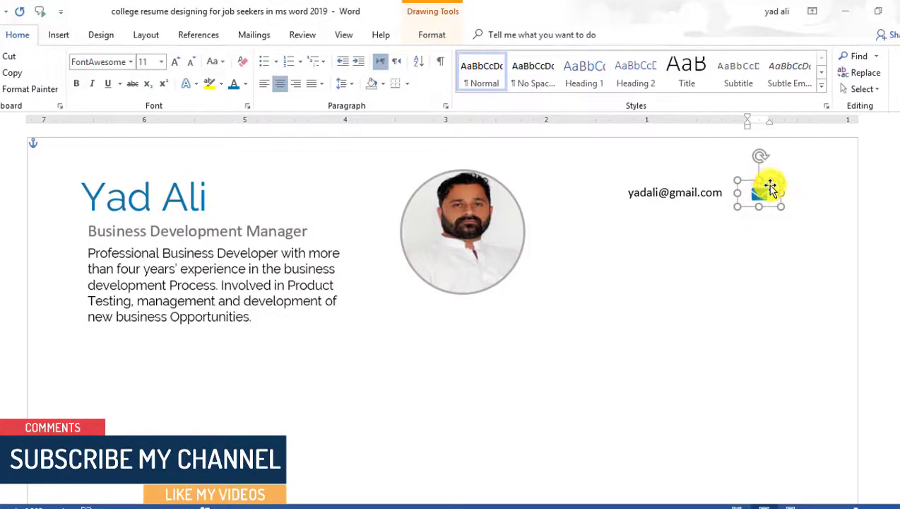
Right-align the e-mail address text.
click(757, 247)
click(687, 191)
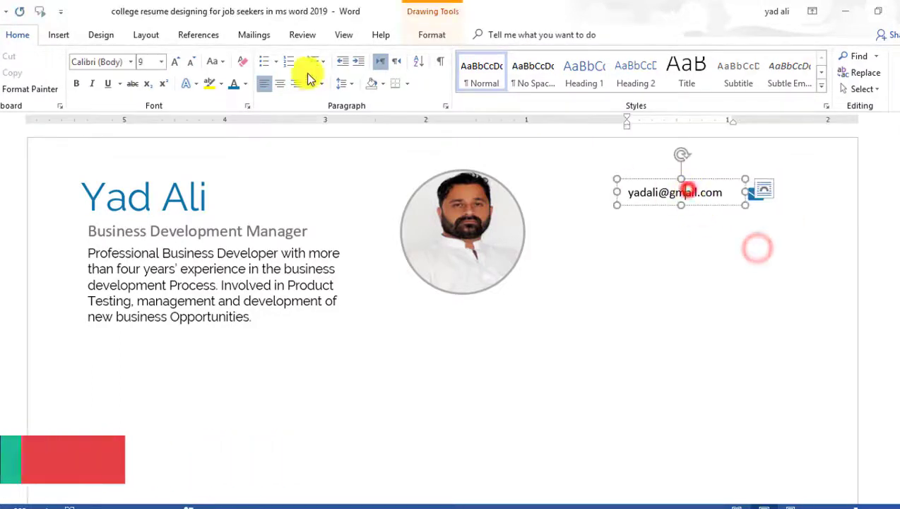
click(295, 83)
click(746, 256)
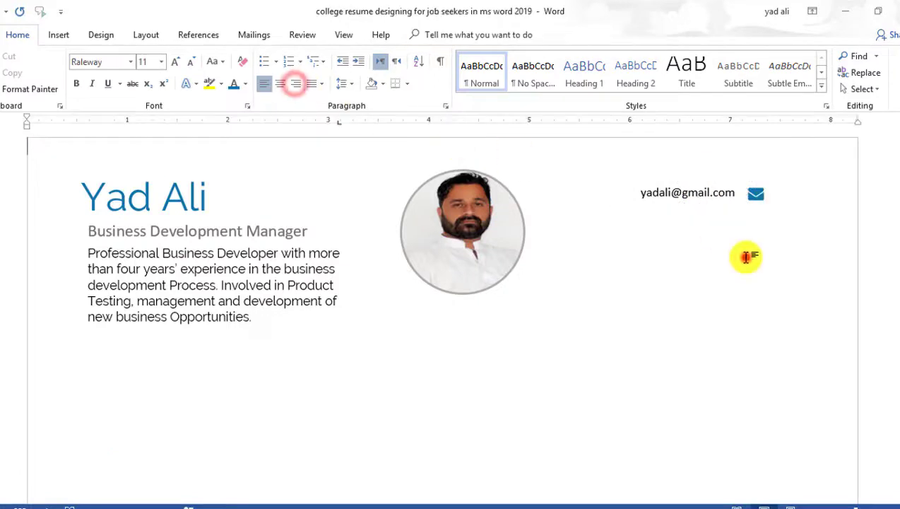
click(681, 182)
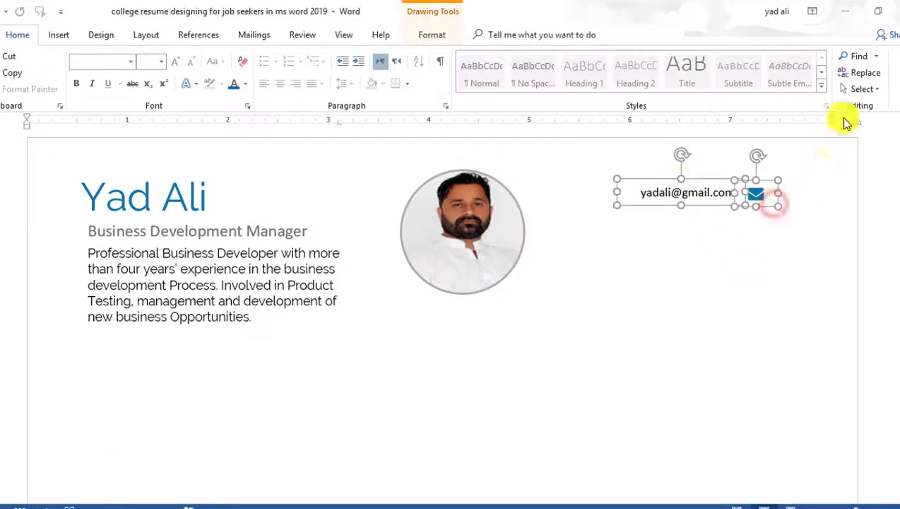
Group the e-mail text box with its envelope icon into one unit.
click(432, 34)
click(804, 57)
click(809, 77)
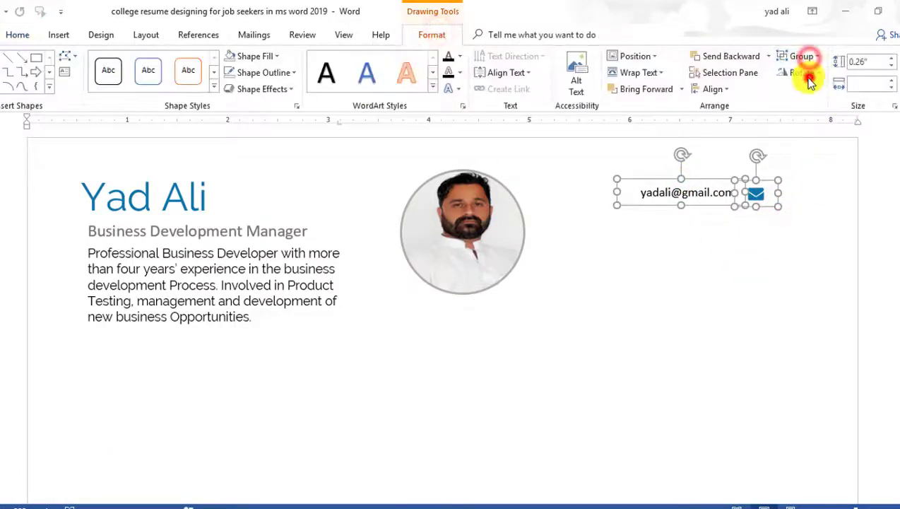
Duplicate the grouped e-mail line into three more copies stacked below the original.
click(725, 184)
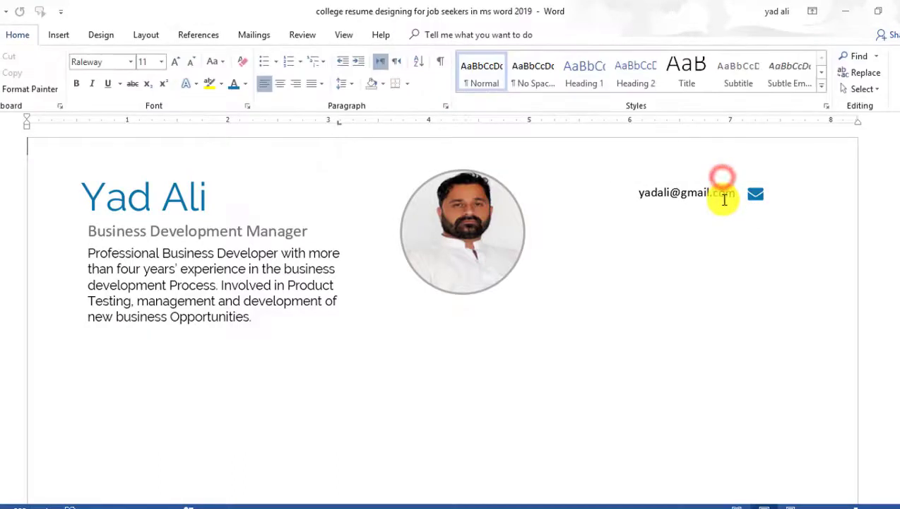
drag(724, 182, 728, 235)
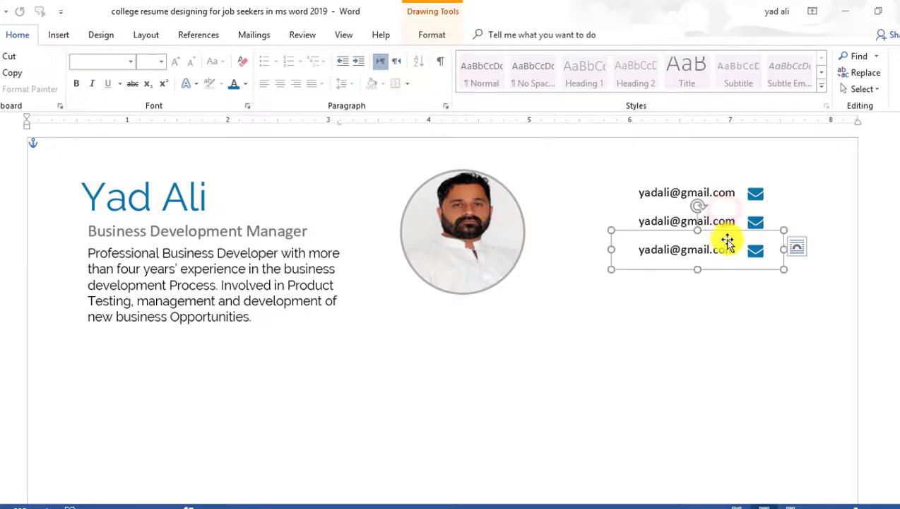
click(727, 243)
click(720, 252)
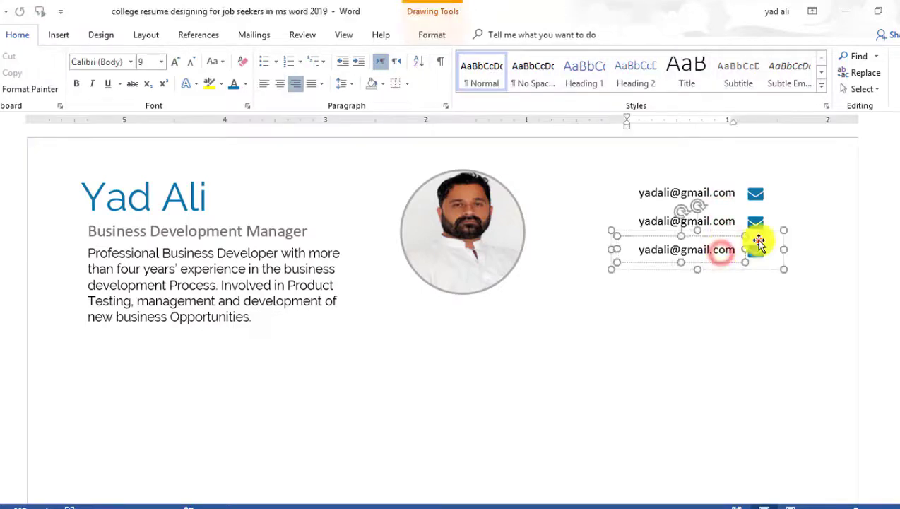
click(755, 241)
drag(741, 233, 730, 267)
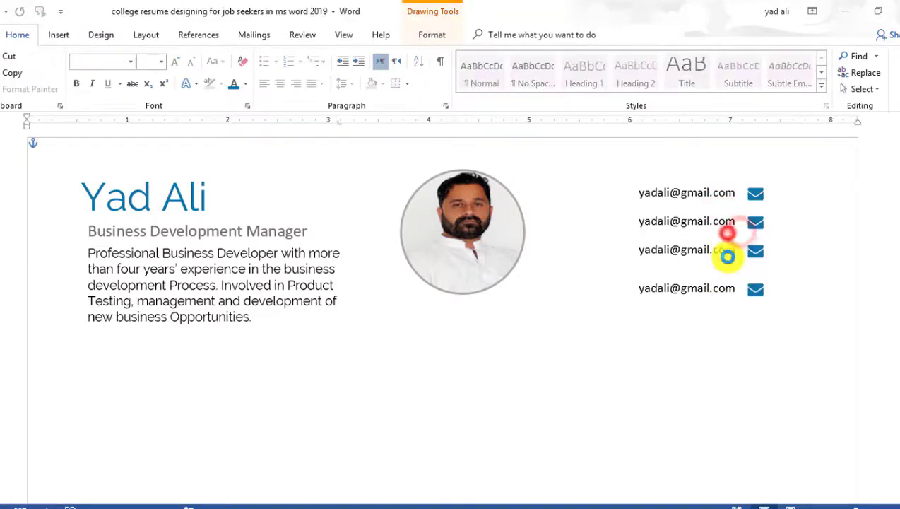
Select the second line's envelope icon to replace it from the Insert symbol gallery.
click(726, 222)
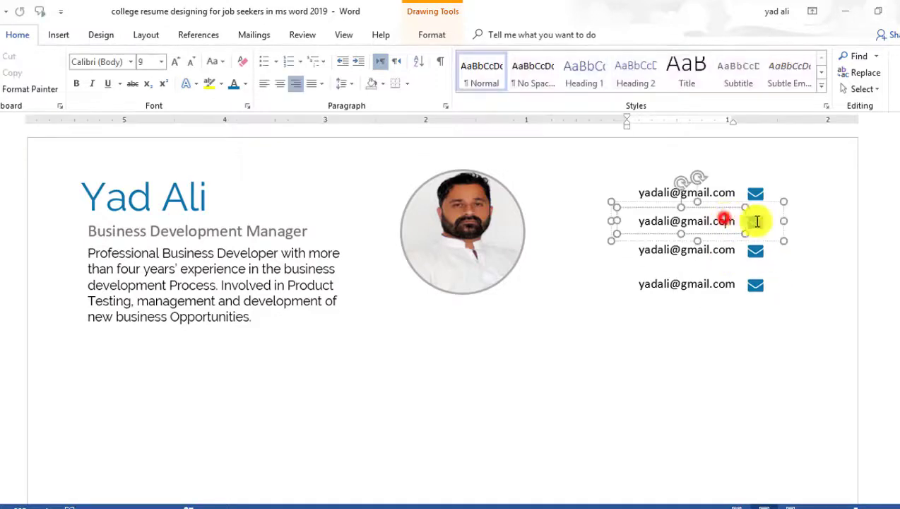
click(755, 221)
click(59, 35)
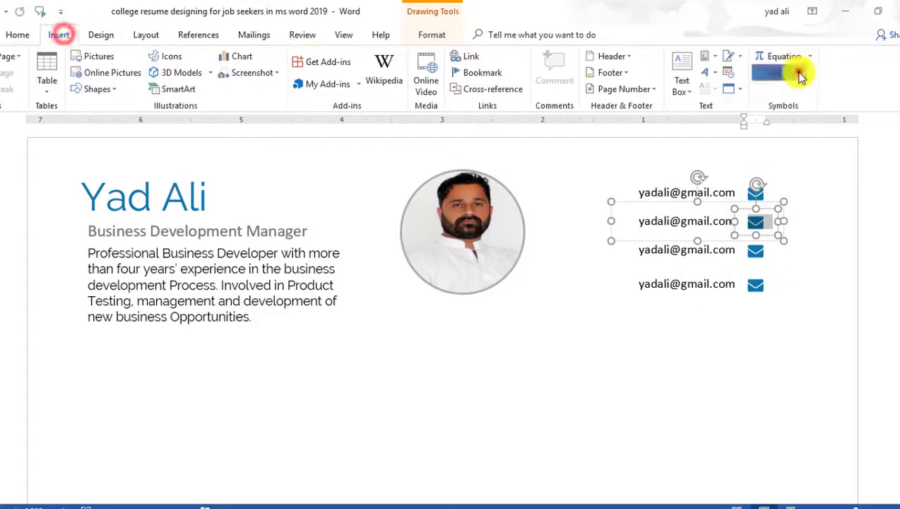
click(797, 72)
Swap the row icons: mobile phone on row two, location pin on row three, LinkedIn on row four.
click(764, 113)
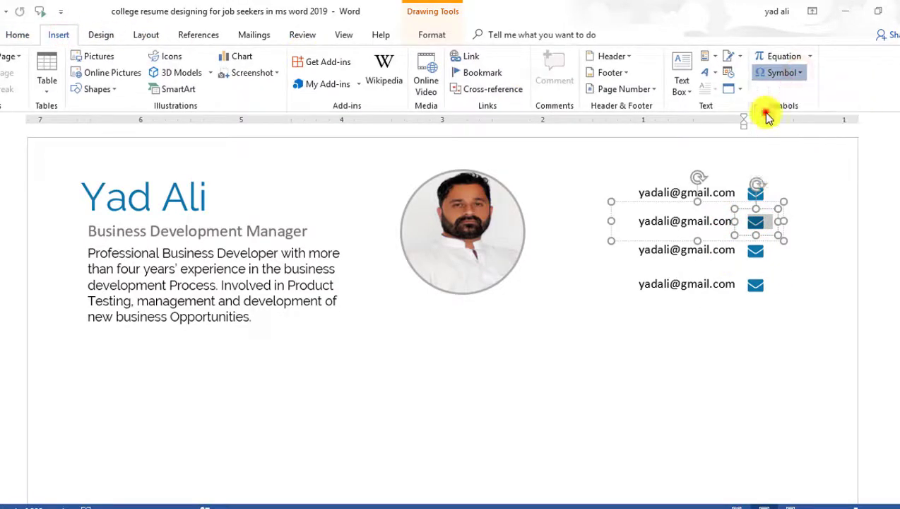
click(756, 251)
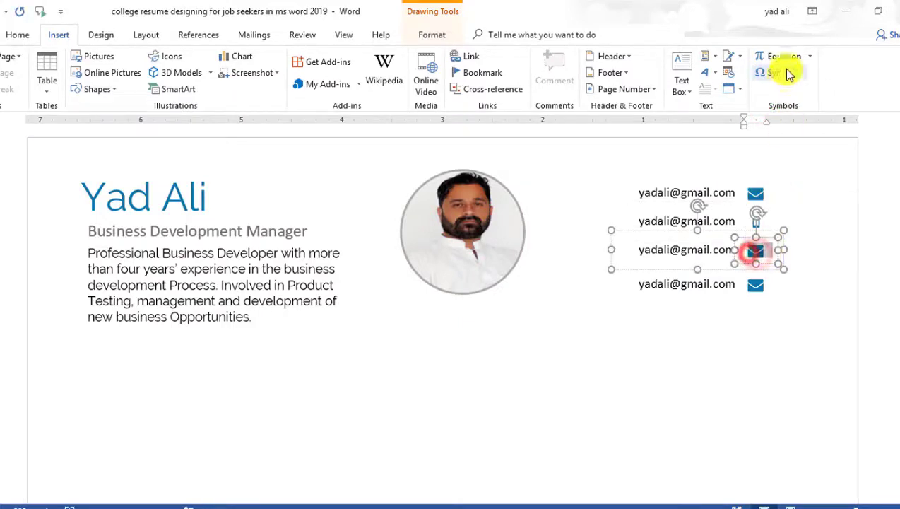
click(790, 73)
click(783, 116)
click(753, 284)
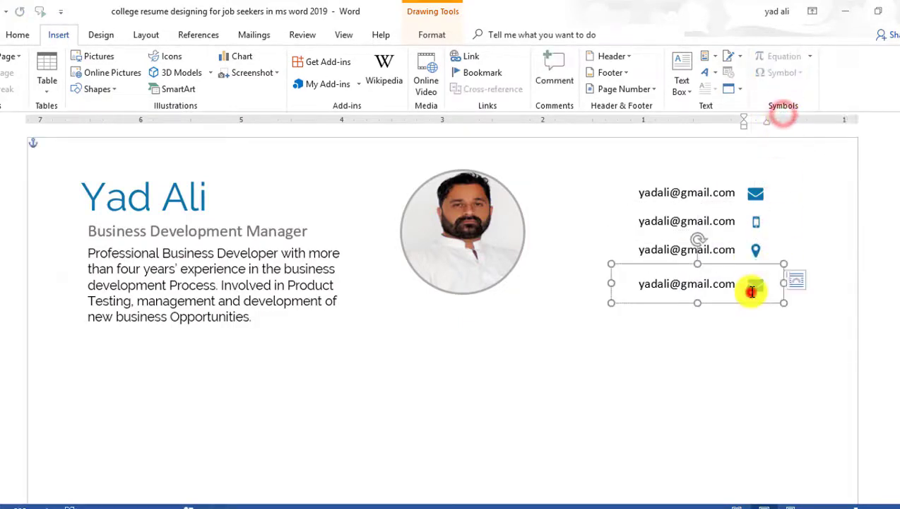
click(800, 73)
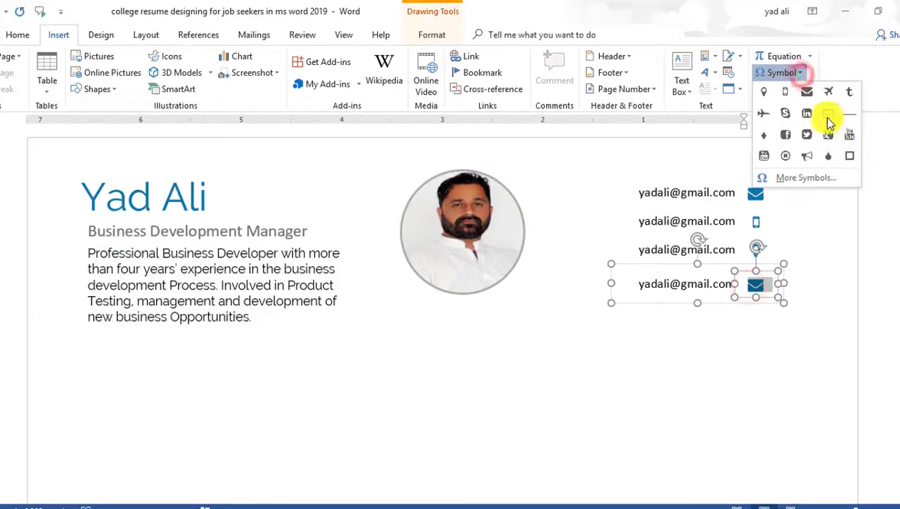
click(807, 114)
Replace the fourth row's e-mail text with a LinkedIn profile address and widen the box.
click(712, 285)
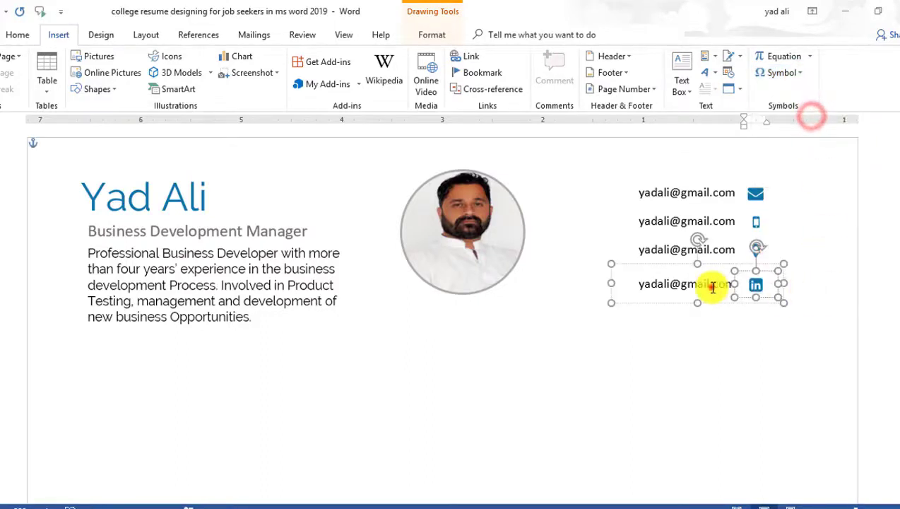
mouse_move(711, 291)
mouse_down()
mouse_move(633, 287)
mouse_move(723, 285)
mouse_up()
key(Delete)
text(Linkedin.com/in/yad)
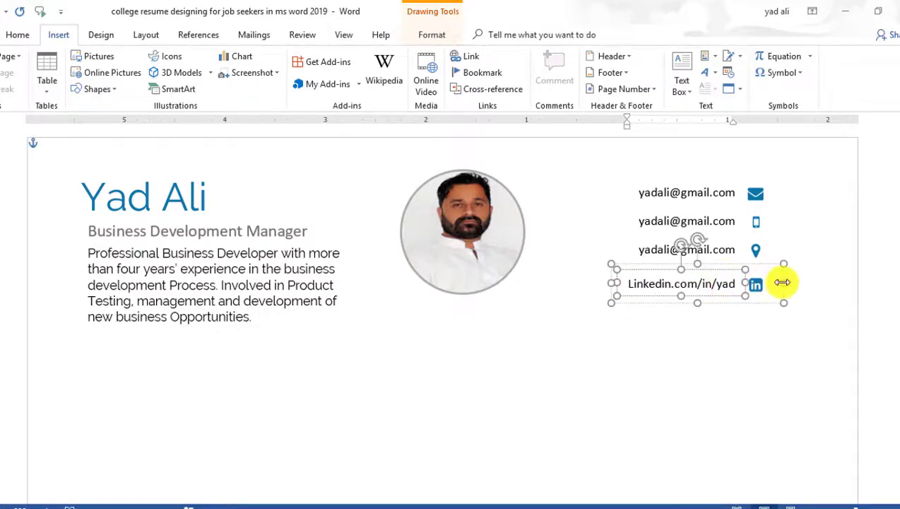
click(715, 283)
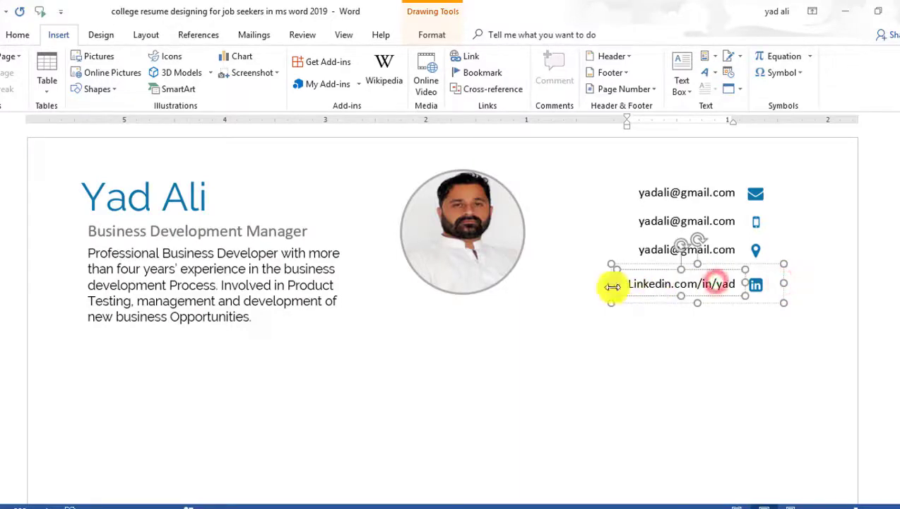
drag(611, 285, 600, 283)
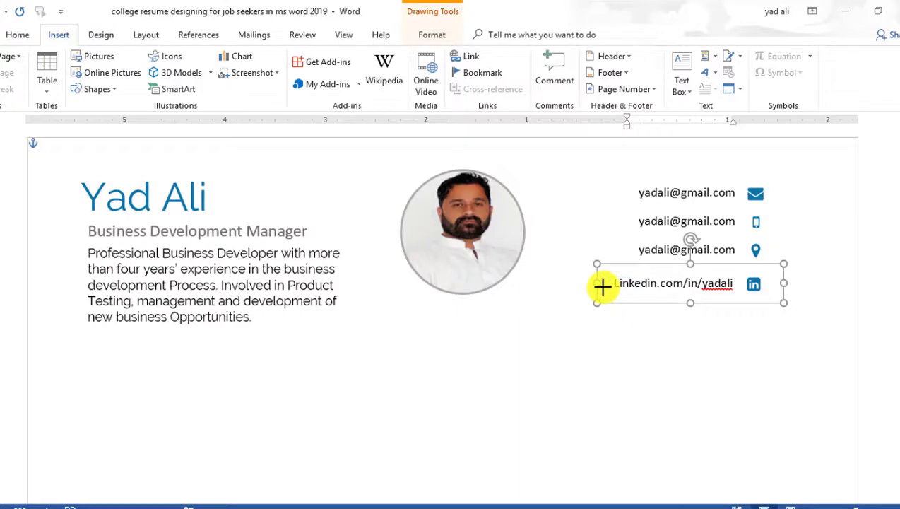
Change the third row's text to 'New York, USA' and the second row's to a phone number.
click(728, 248)
drag(635, 249, 716, 249)
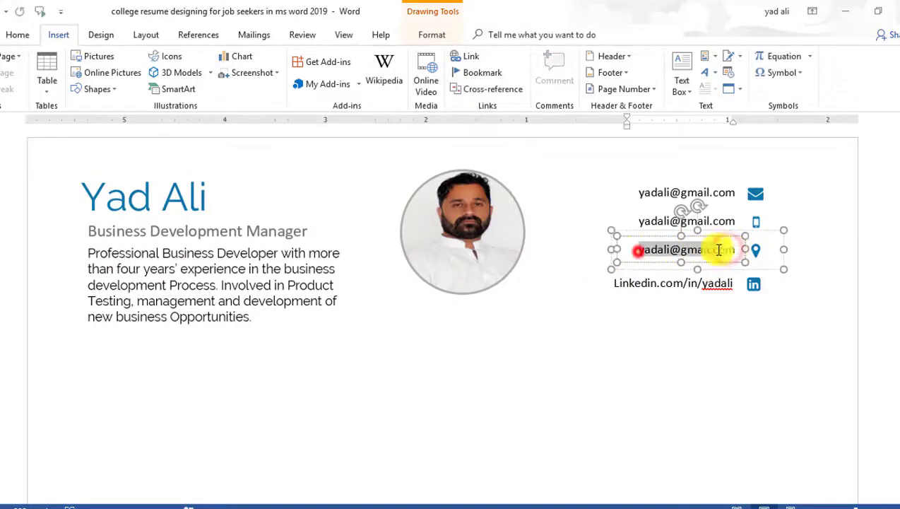
text(New York, USA)
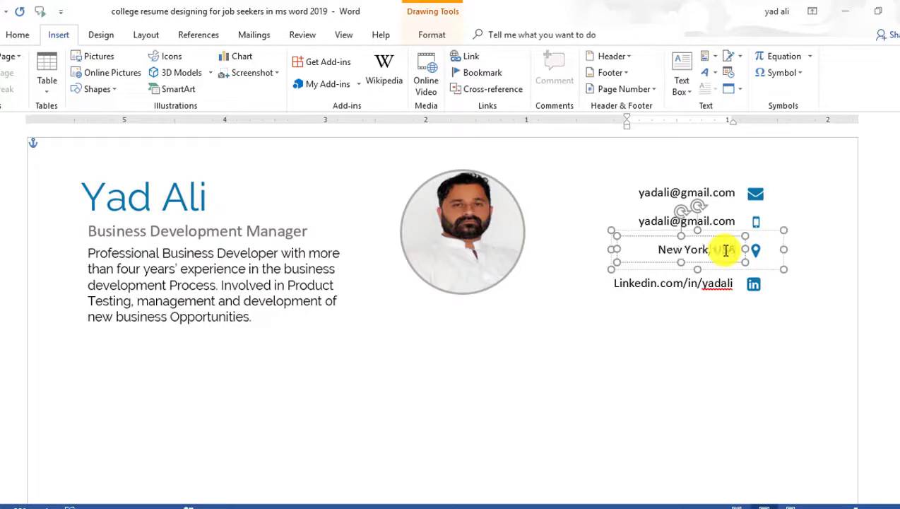
click(720, 222)
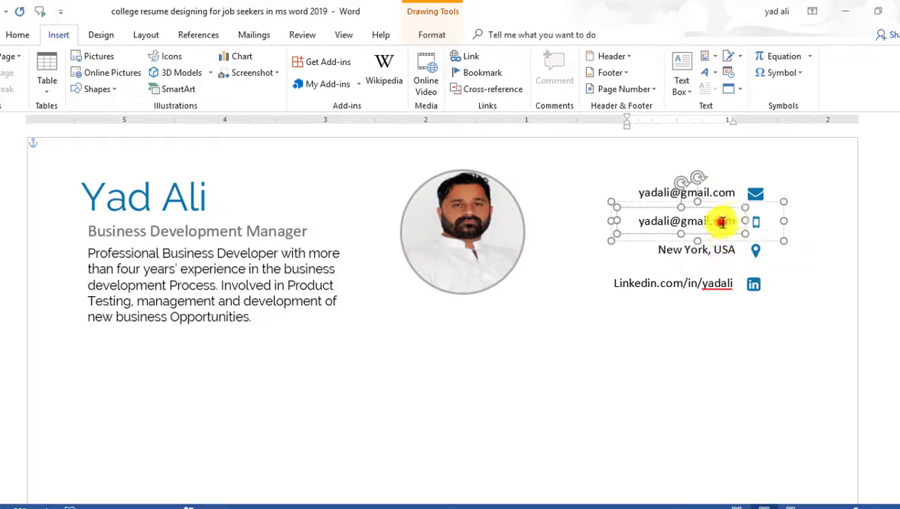
drag(734, 221, 653, 223)
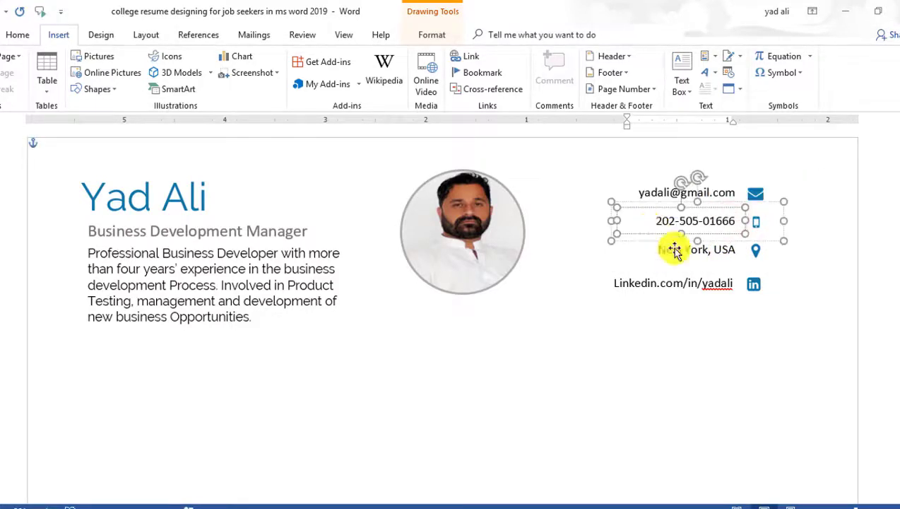
click(719, 330)
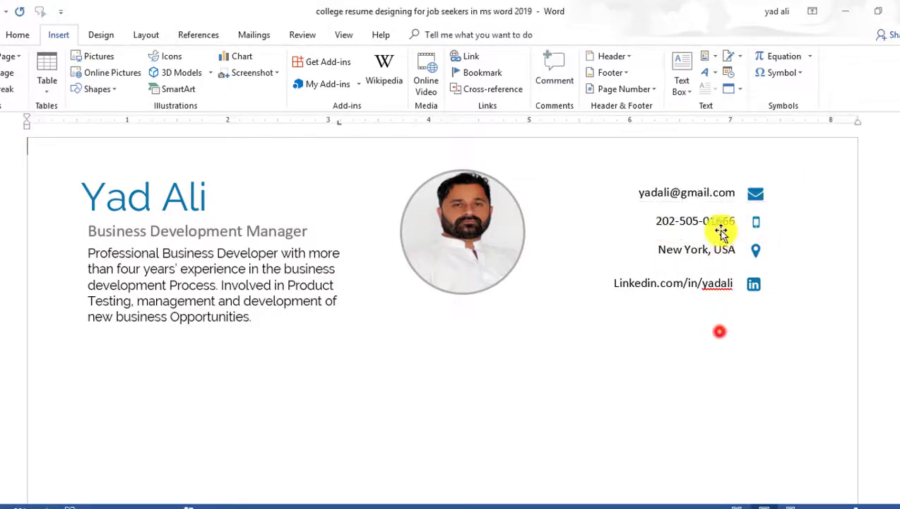
click(721, 182)
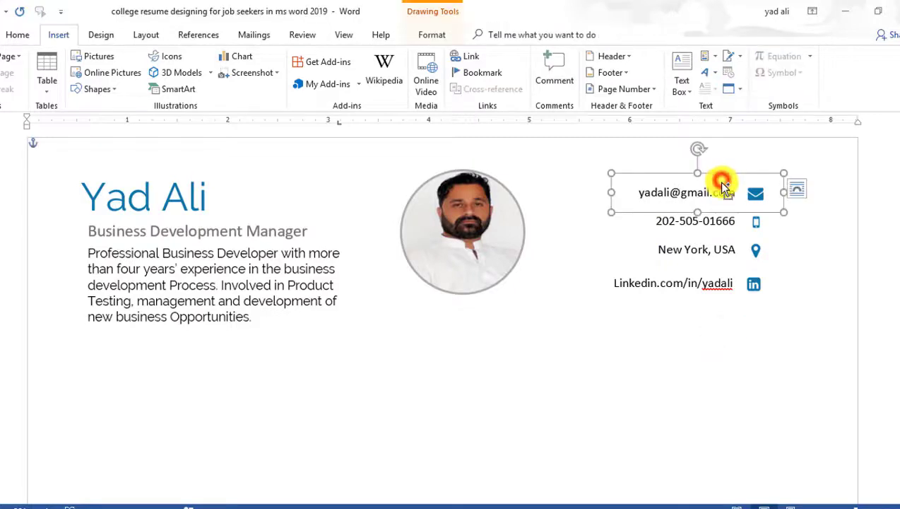
Align the four contact boxes and distribute them evenly in the vertical direction.
shift+click(737, 235)
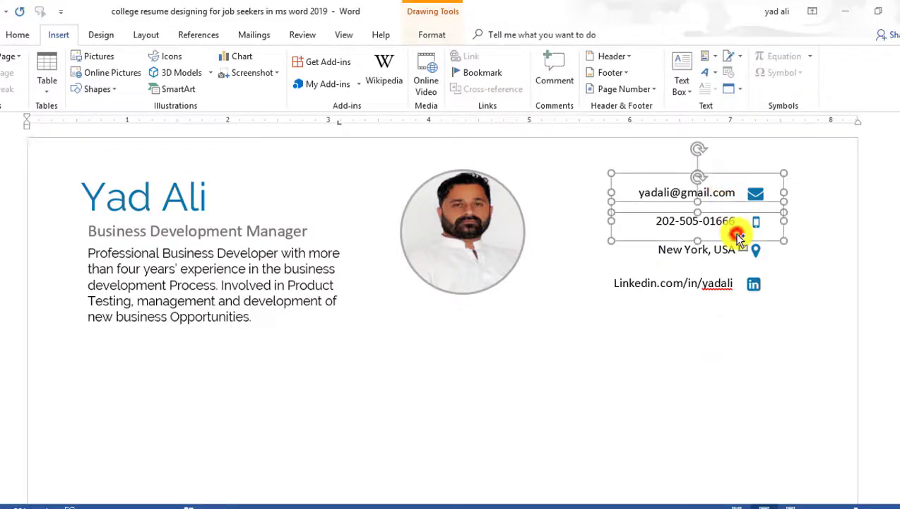
shift+click(747, 273)
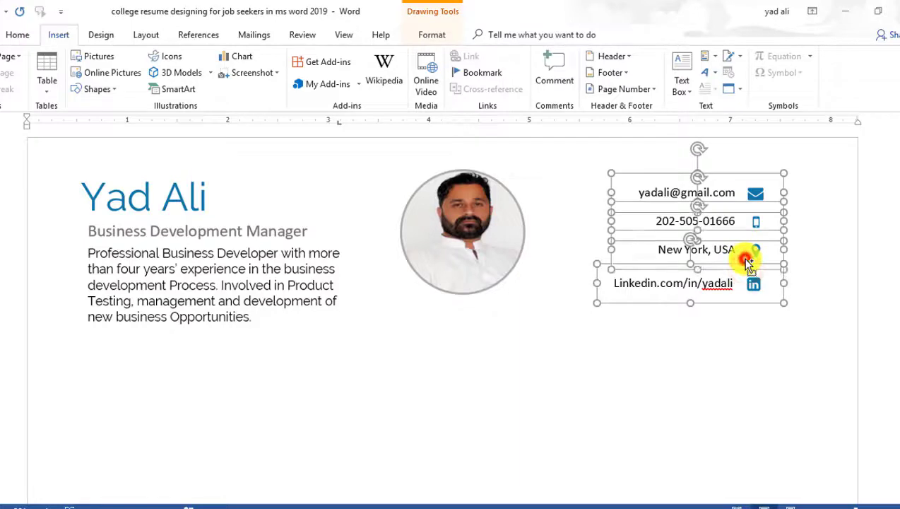
click(427, 37)
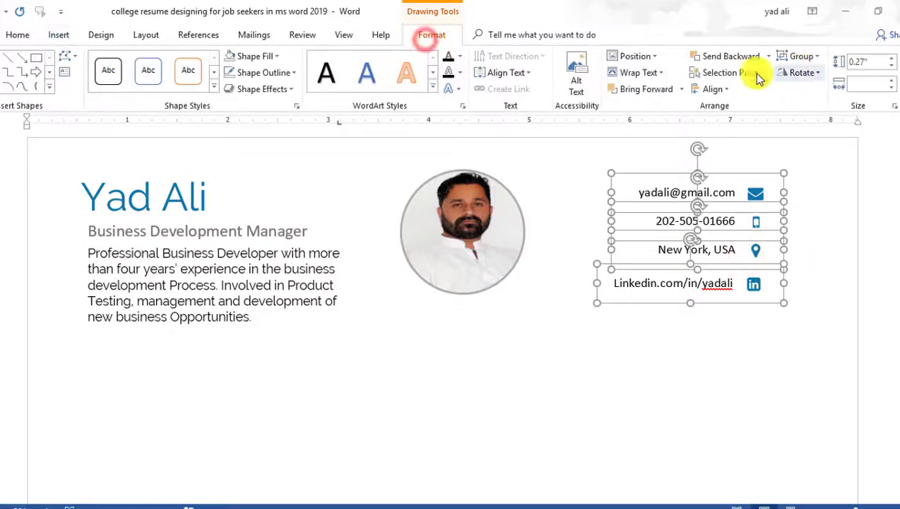
click(714, 89)
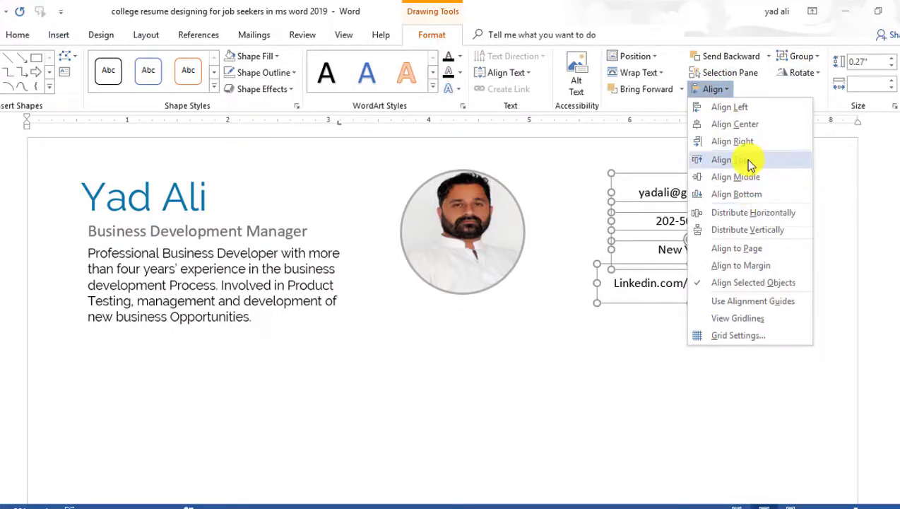
click(743, 147)
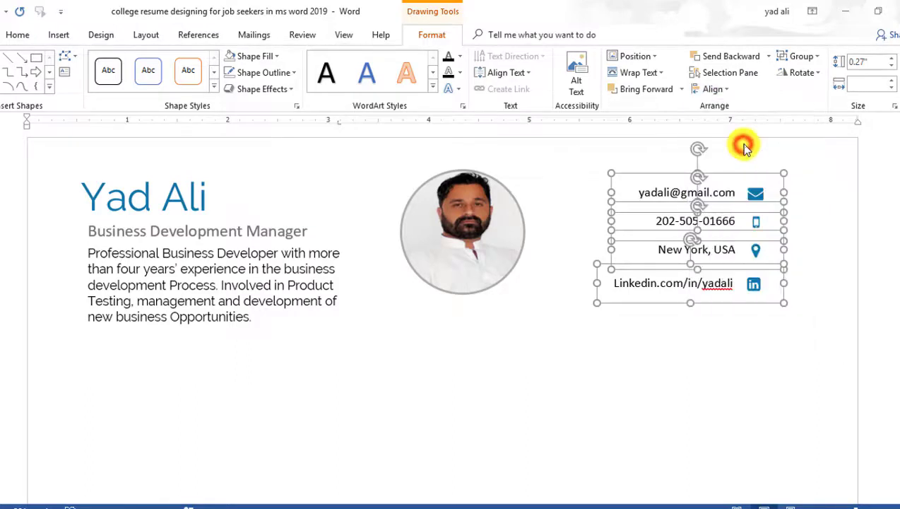
click(728, 89)
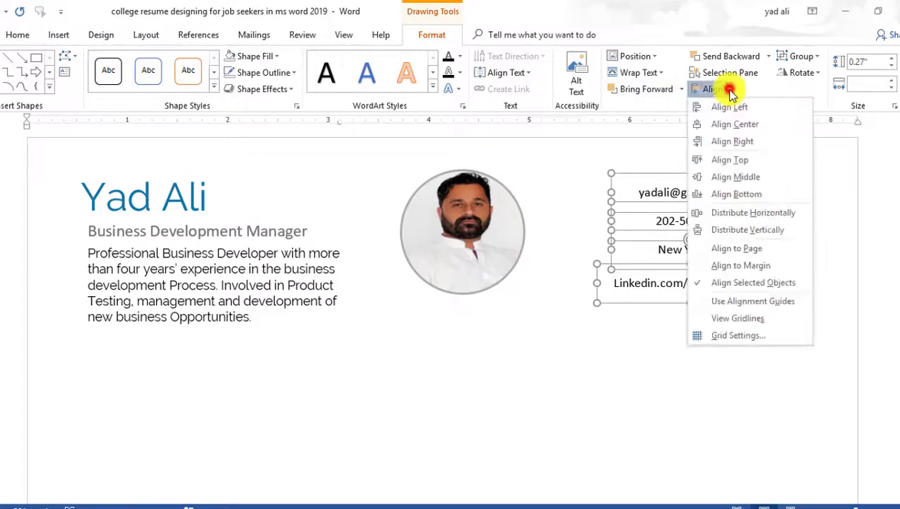
click(743, 233)
Nudge the whole four-line contact block two steps to the right.
click(761, 341)
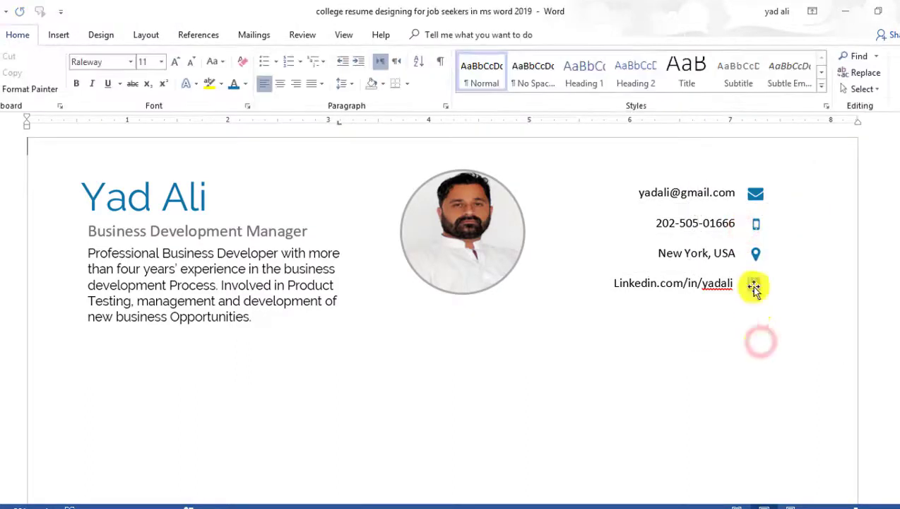
drag(754, 246, 761, 248)
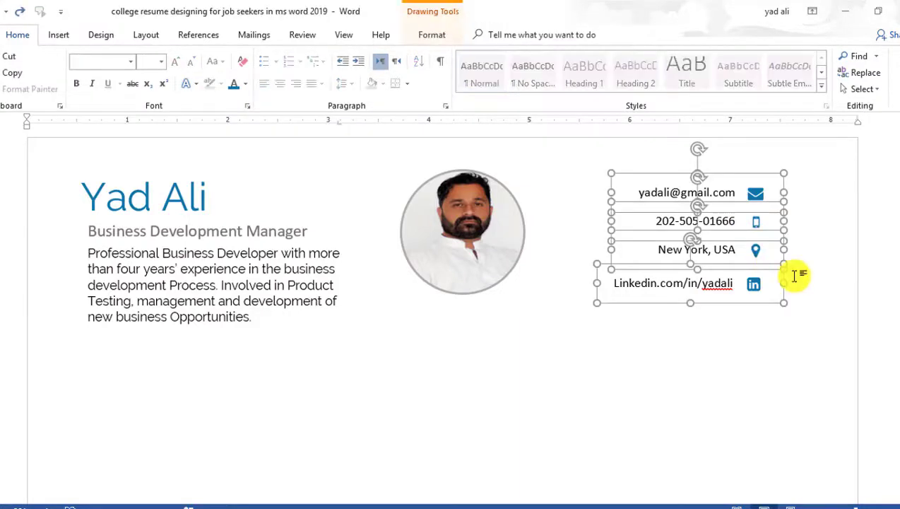
key(Right)
key(Right)
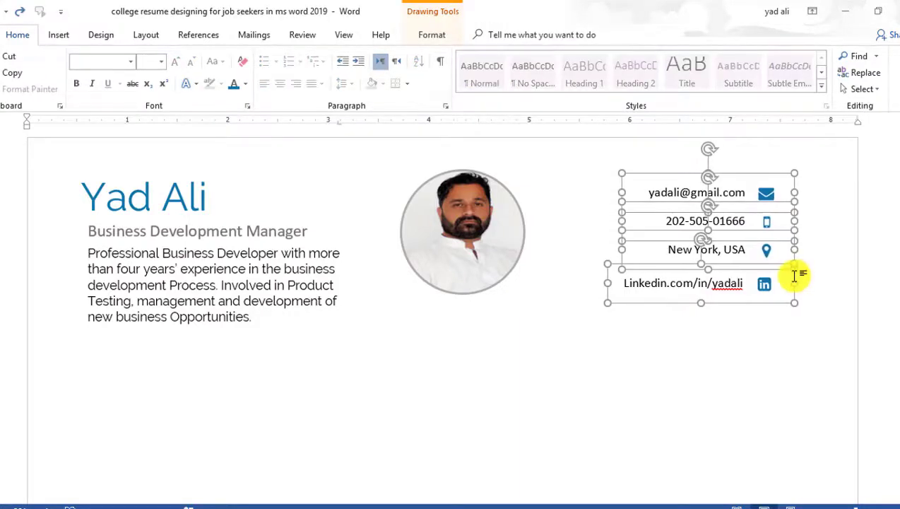
key(Right)
key(Right)
key(Right)
key(Right)
key(Right)
key(Right)
key(Right)
key(Right)
key(Right)
click(792, 278)
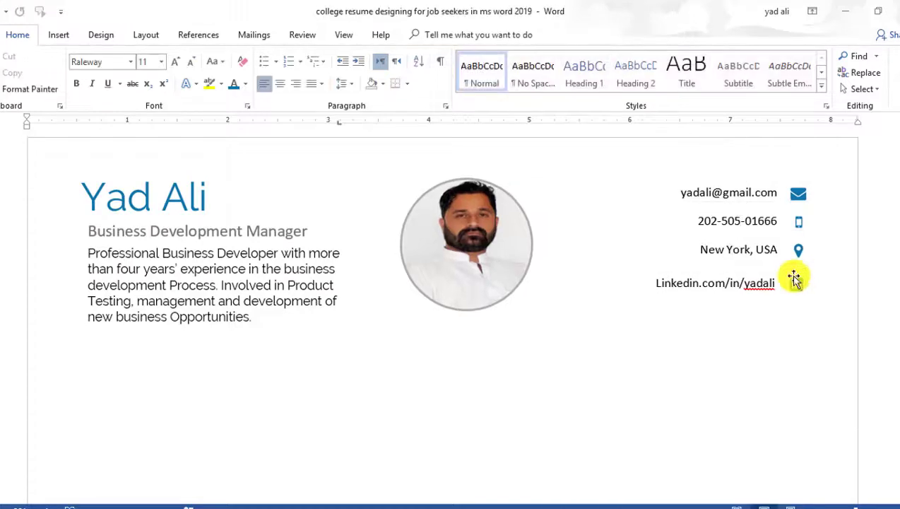
scroll(706, 303, down, 1)
click(59, 35)
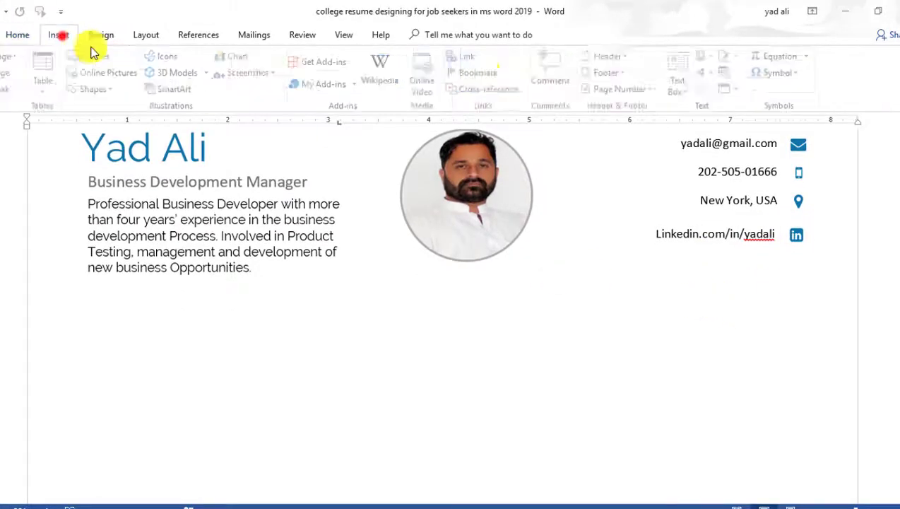
Add a 'Work Experience' heading below the summary in bold blue 12 pt Raleway.
click(681, 85)
click(685, 392)
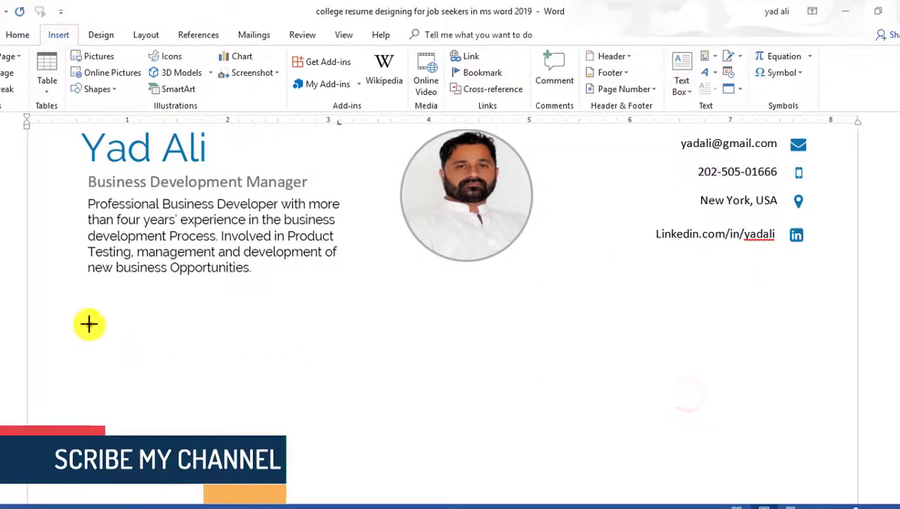
drag(88, 324, 264, 366)
text(Work Experience)
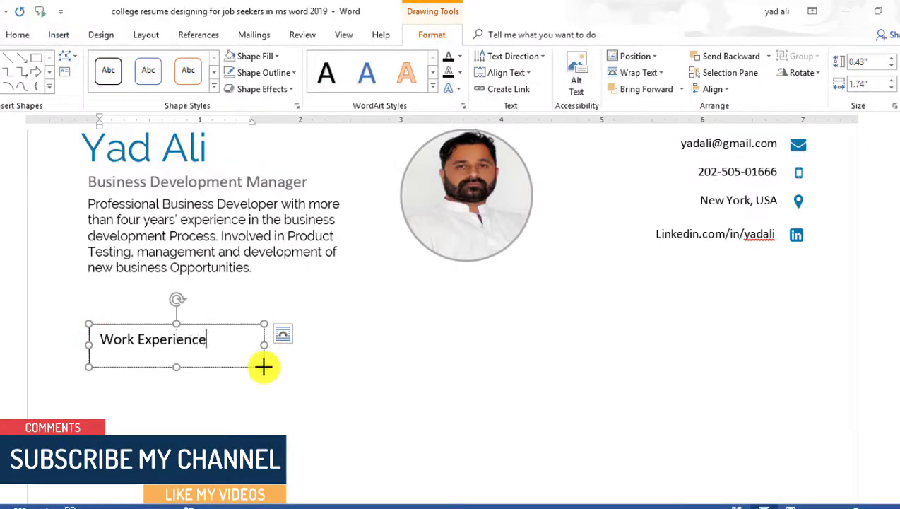
drag(177, 366, 102, 338)
click(21, 35)
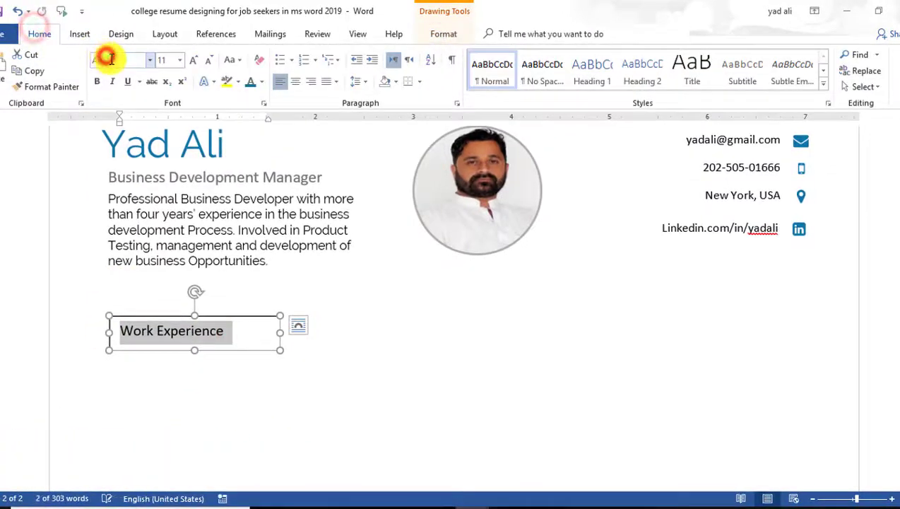
text(Raleway)
key(Return)
click(97, 81)
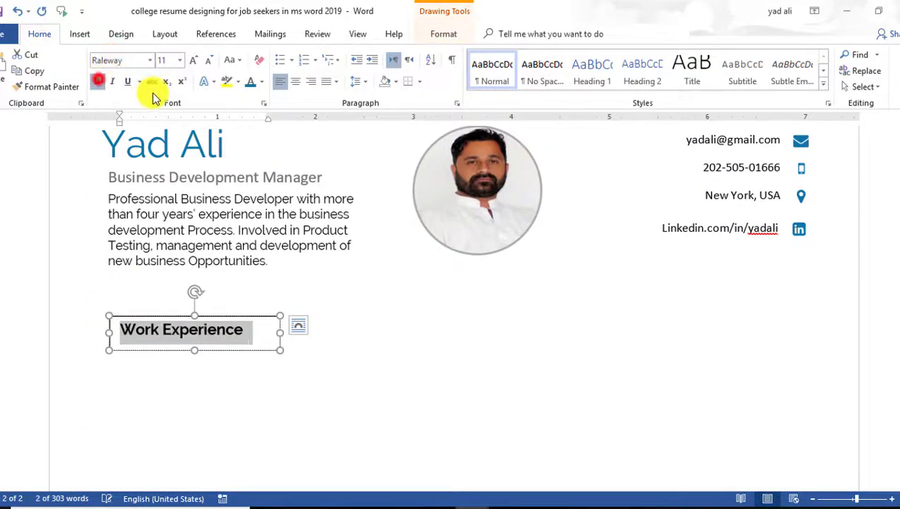
click(193, 60)
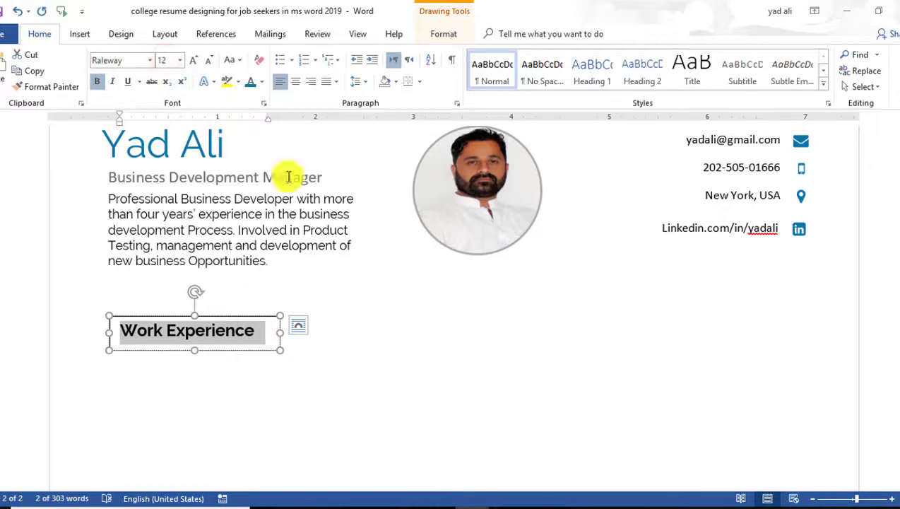
click(250, 81)
drag(194, 351, 195, 350)
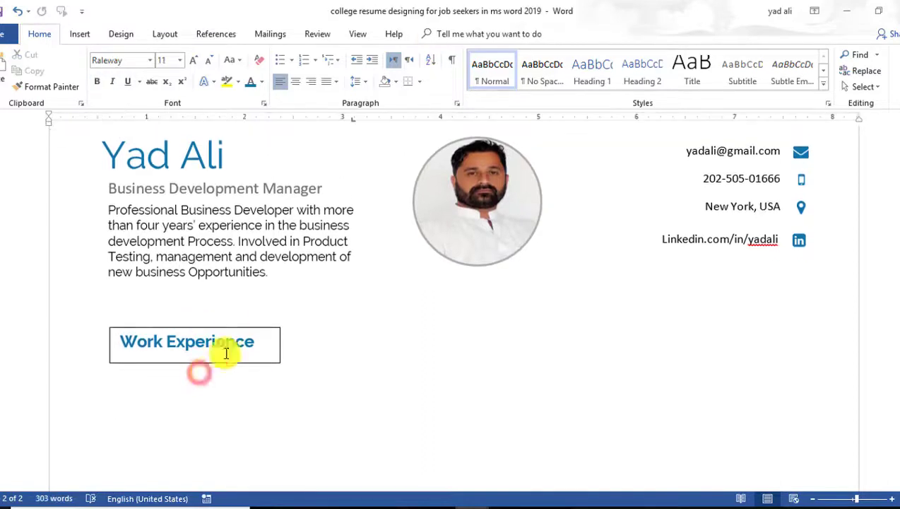
Set the Work Experience text box to no fill and no outline.
click(233, 327)
click(444, 34)
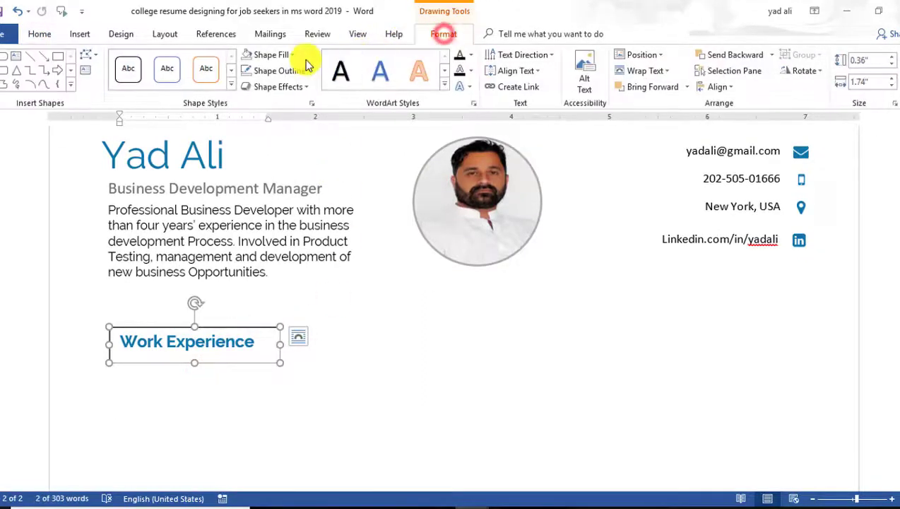
click(291, 54)
click(275, 205)
click(297, 71)
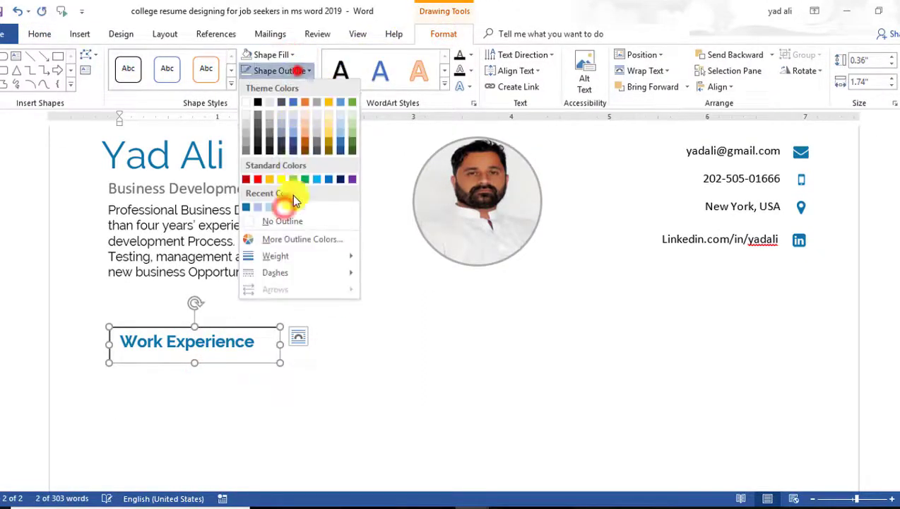
click(290, 216)
ctrl+scroll(200, 384, up, 2)
ctrl+scroll(200, 384, up, 1)
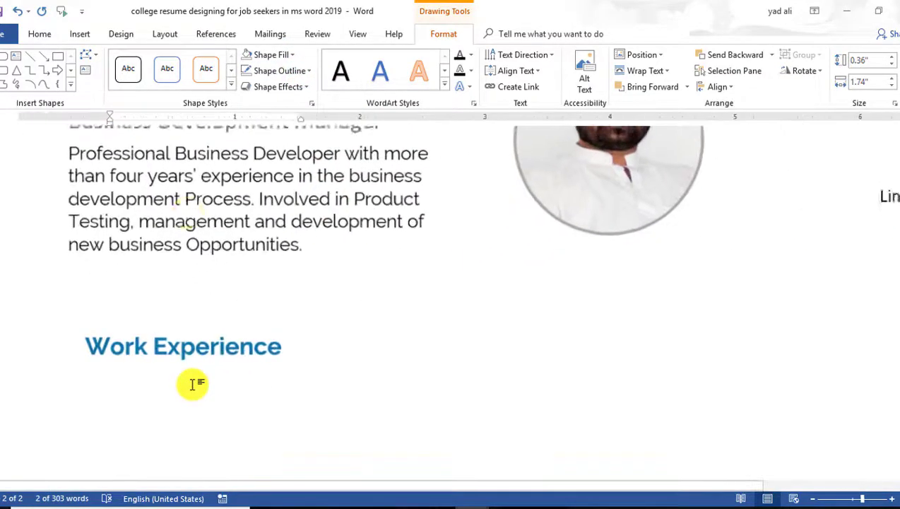
ctrl+scroll(200, 383, up, 2)
Draw a black 1 pt line above the heading and copy it below.
click(27, 57)
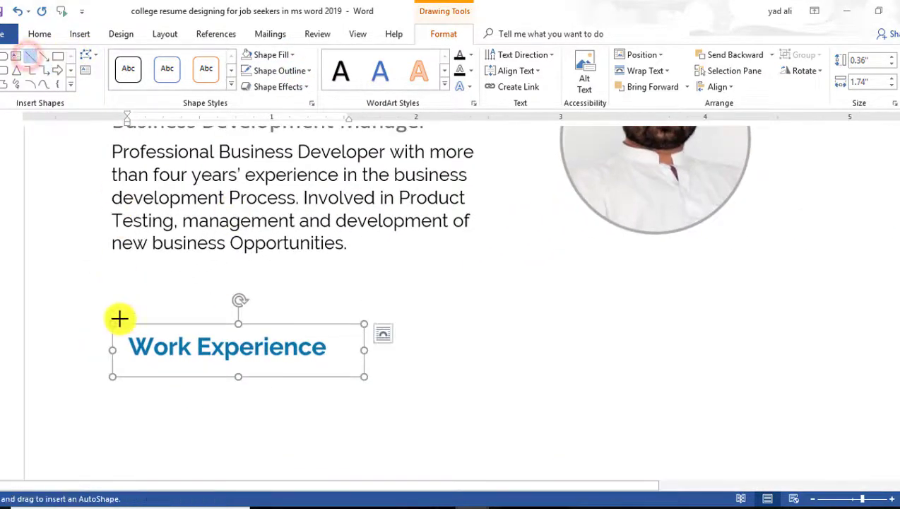
mouse_move(126, 320)
mouse_down()
mouse_move(340, 320)
mouse_move(325, 321)
mouse_up()
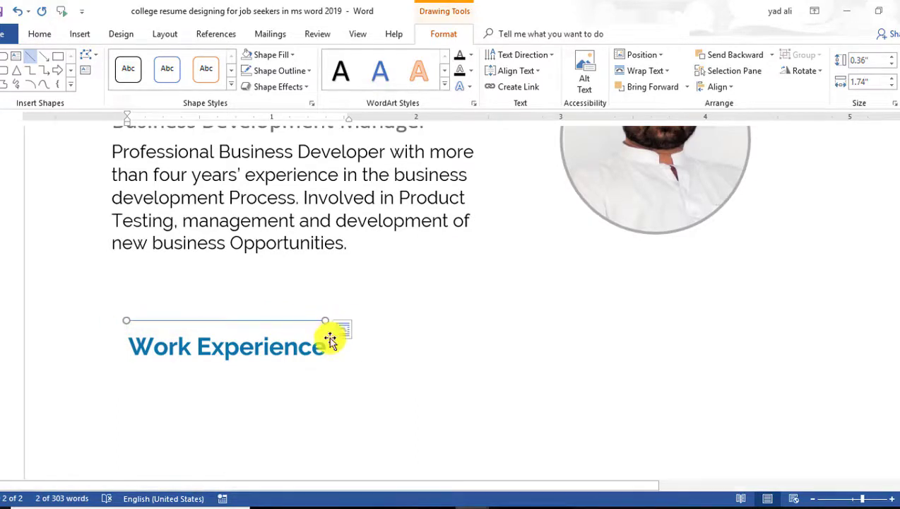
click(306, 73)
double_click(292, 70)
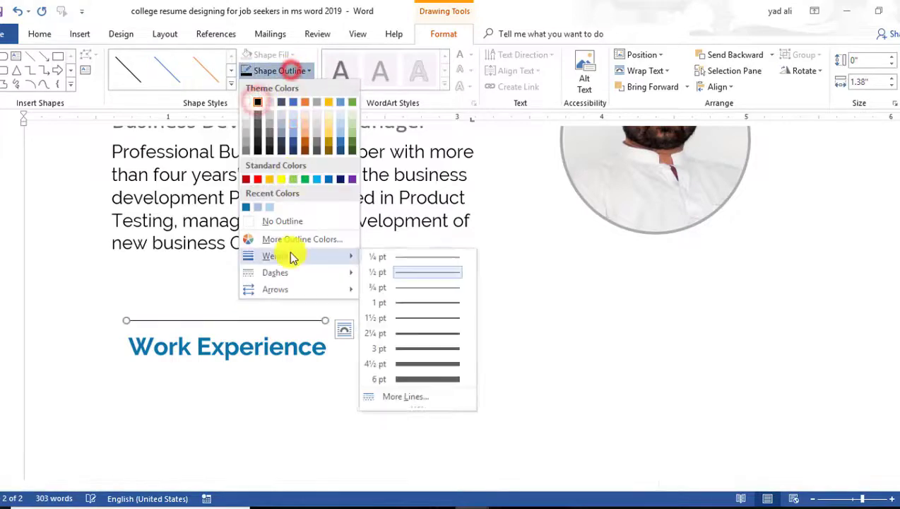
click(423, 305)
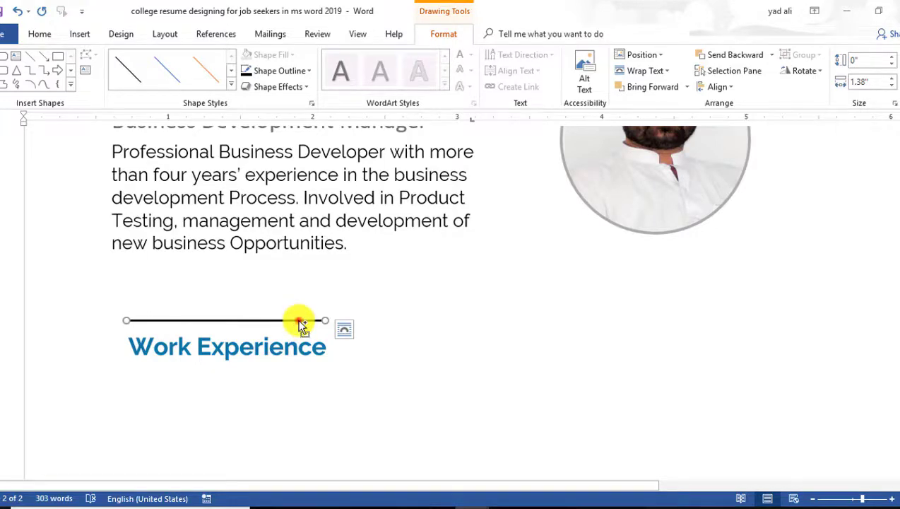
drag(299, 321, 300, 364)
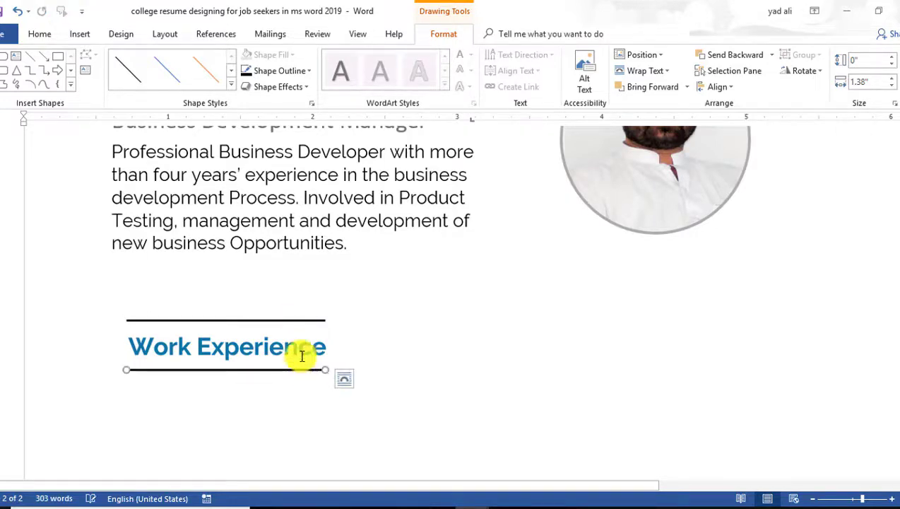
Shorten the Work Experience text box and nudge the lower line slightly down.
click(314, 336)
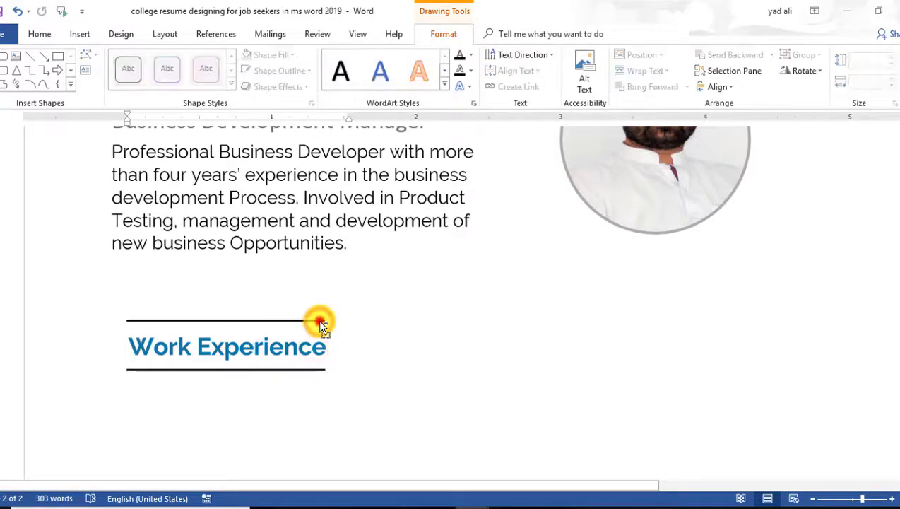
click(320, 325)
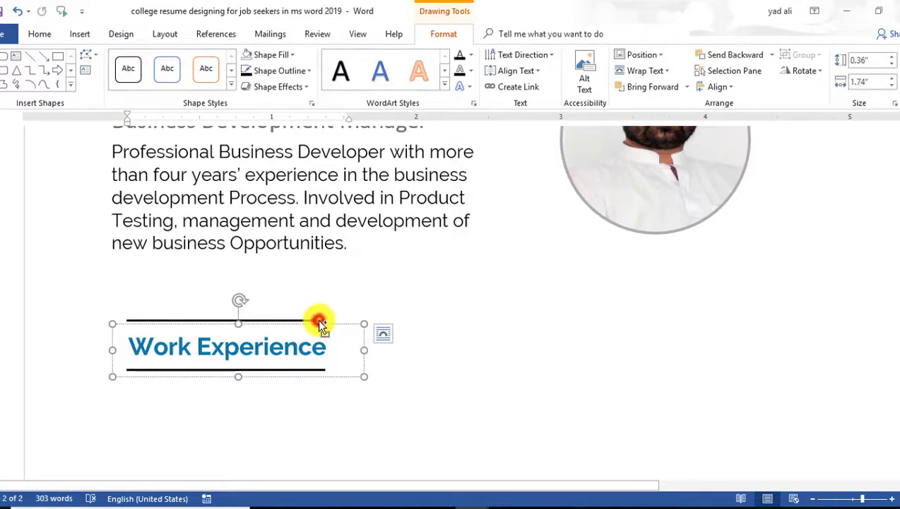
drag(238, 376, 239, 365)
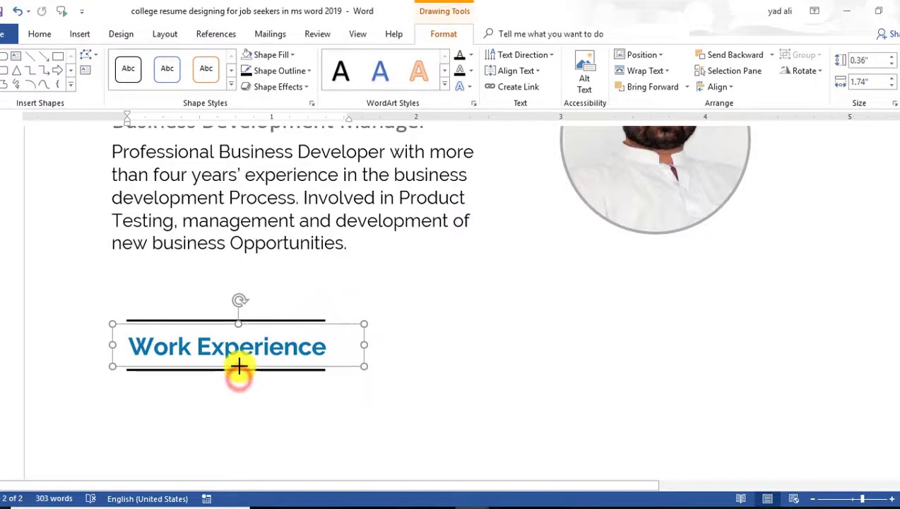
click(249, 398)
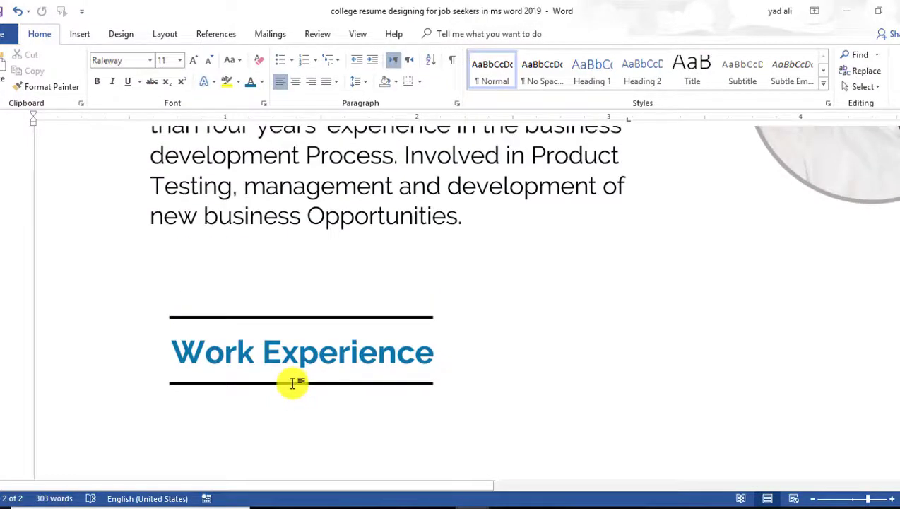
drag(292, 382, 292, 387)
Group the Work Experience heading and both lines into a single object.
click(261, 326)
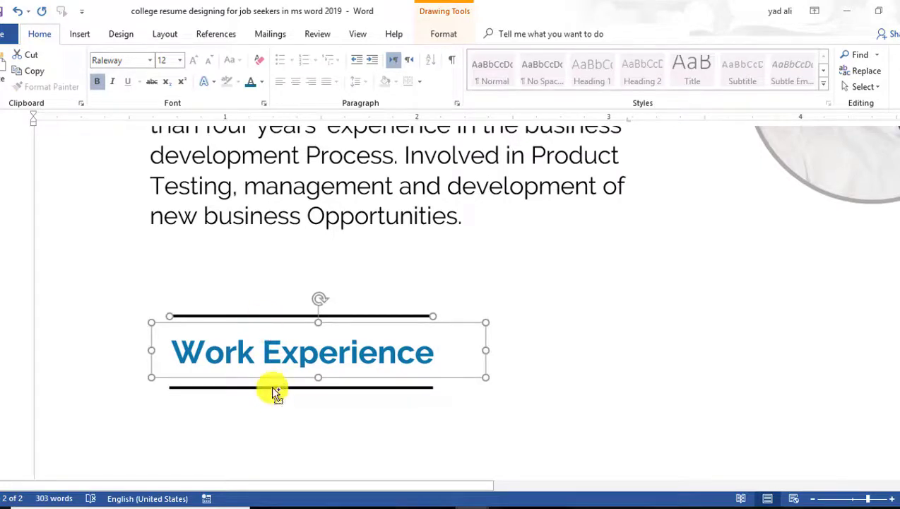
shift+click(272, 387)
click(444, 34)
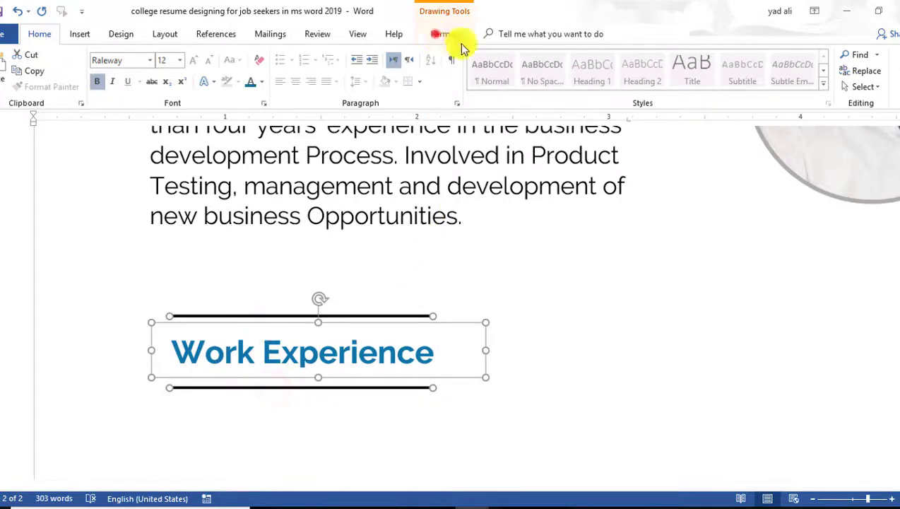
click(804, 54)
click(808, 73)
click(542, 372)
scroll(538, 381, up, 5)
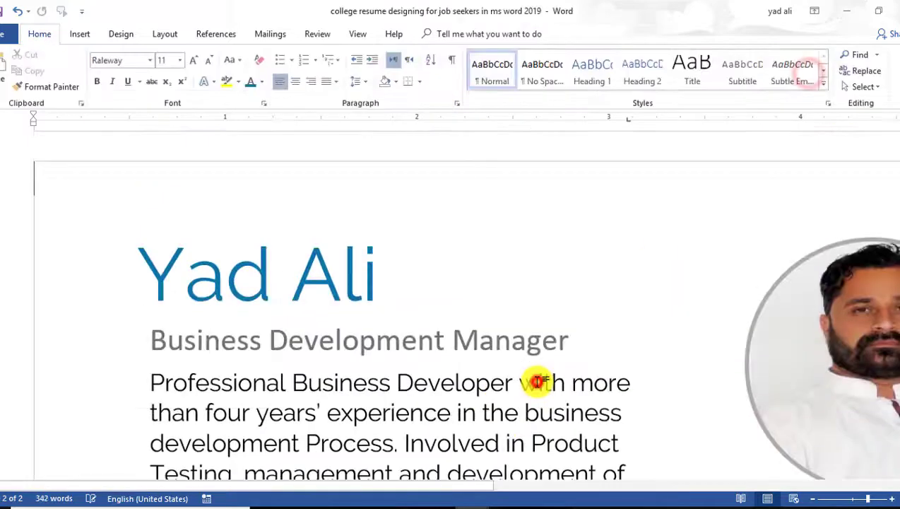
ctrl+scroll(535, 385, down, 3)
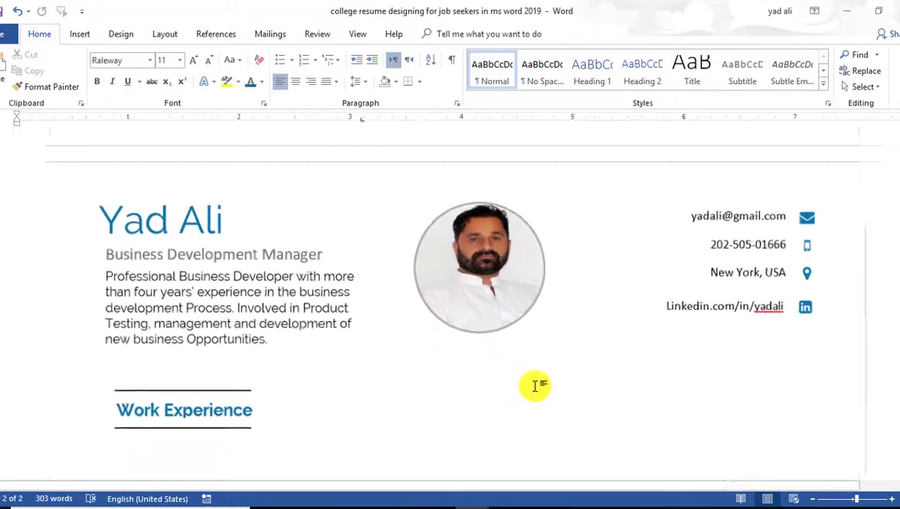
click(250, 390)
click(251, 390)
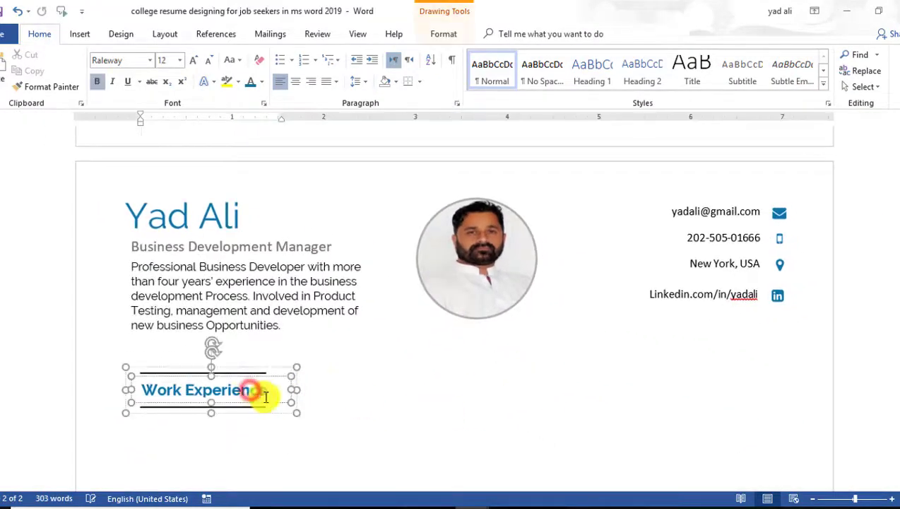
click(343, 407)
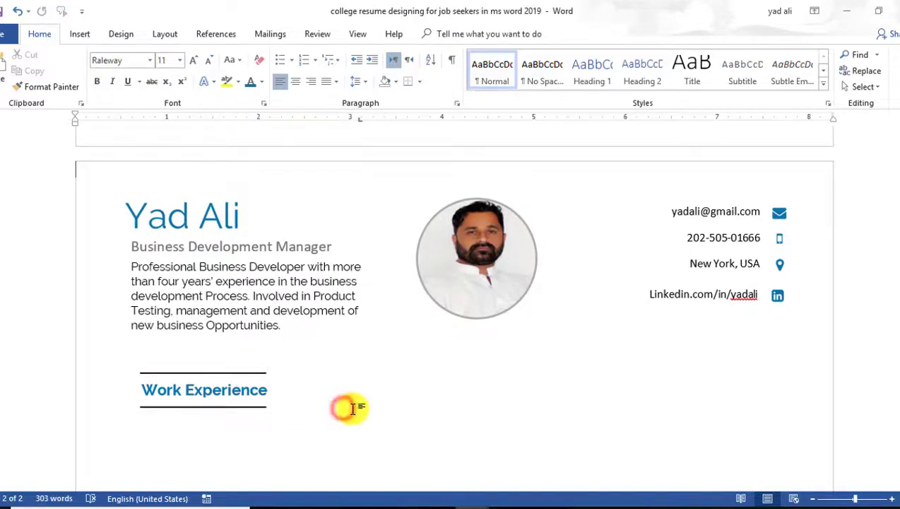
ctrl+scroll(351, 408, up, 1)
Add a bold 'Business Development Manager' text box on one line below the heading.
click(82, 34)
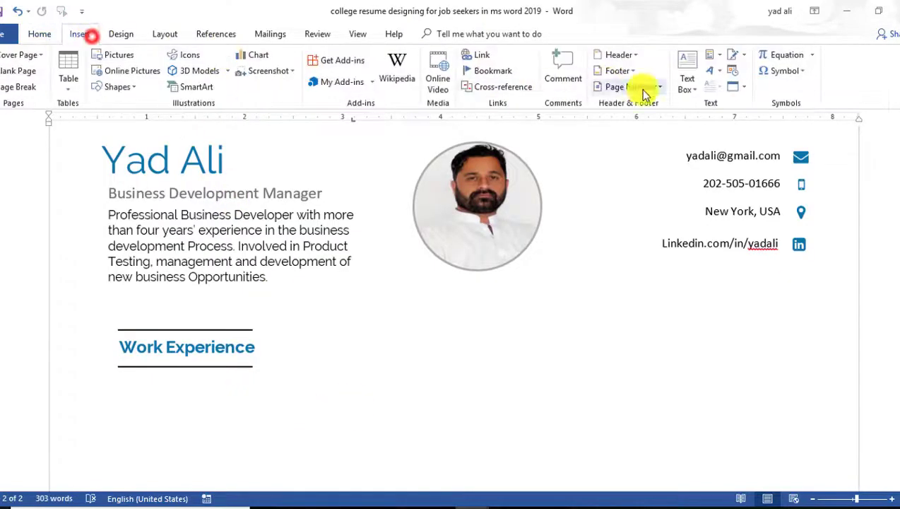
click(688, 81)
click(685, 382)
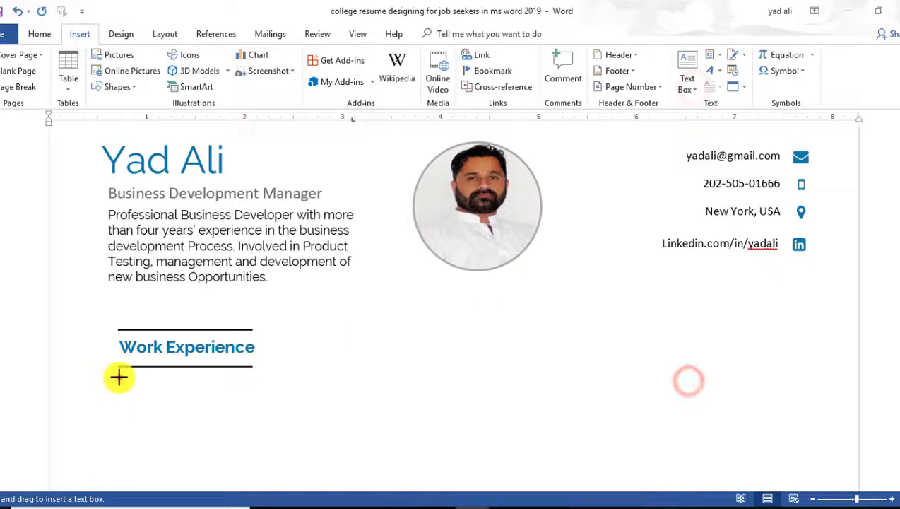
drag(119, 376, 336, 419)
text(Business Development Manager)
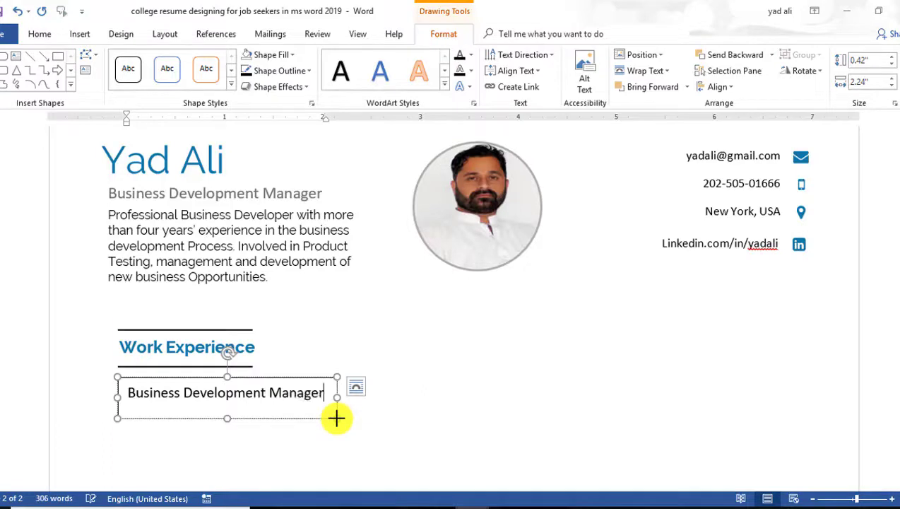
drag(319, 403, 125, 394)
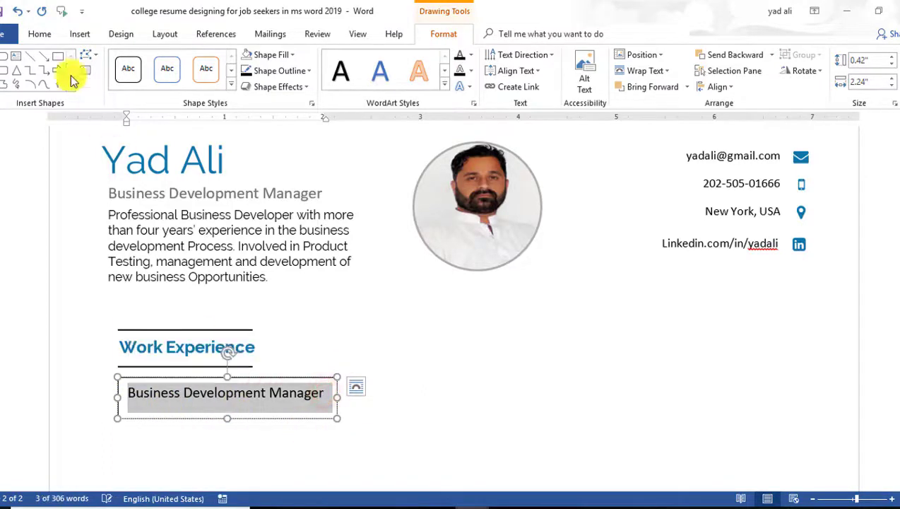
click(39, 34)
click(96, 82)
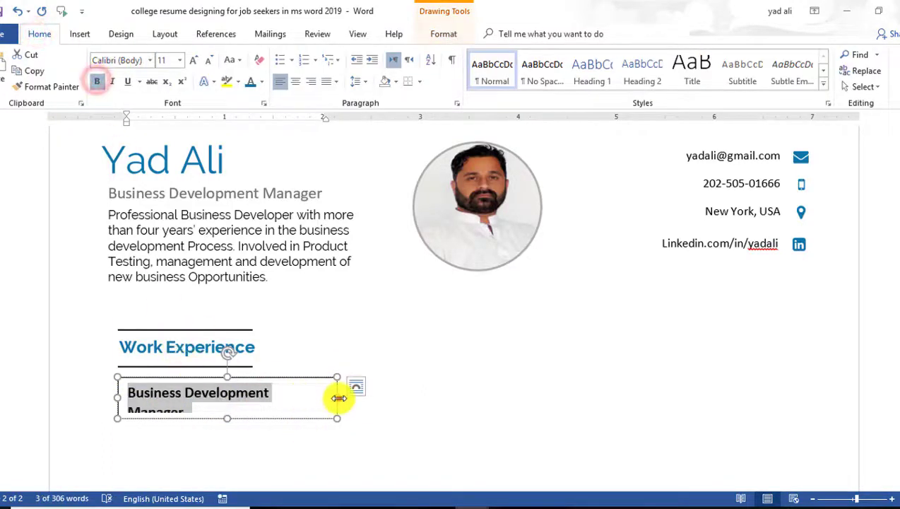
drag(337, 397, 353, 398)
drag(235, 418, 236, 411)
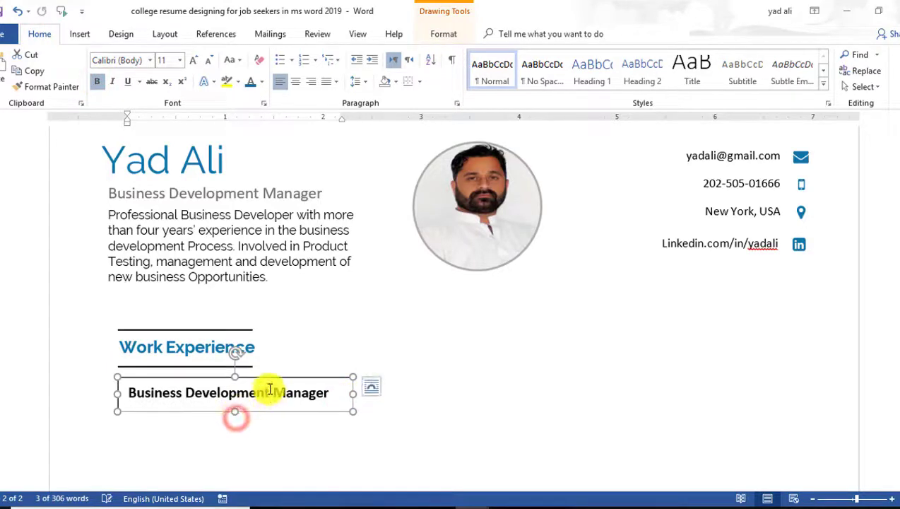
Duplicate the job title box below it and remove the box's fill and outline.
ctrl+drag(269, 382, 267, 397)
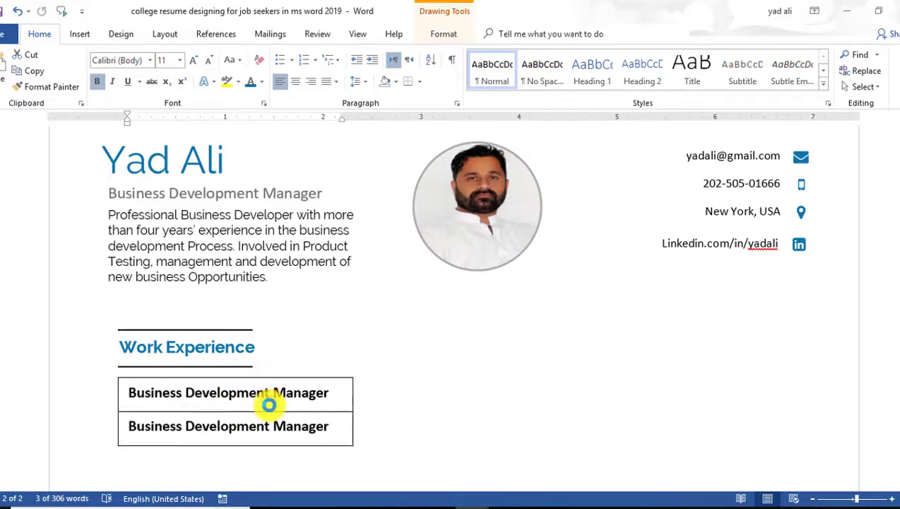
click(444, 34)
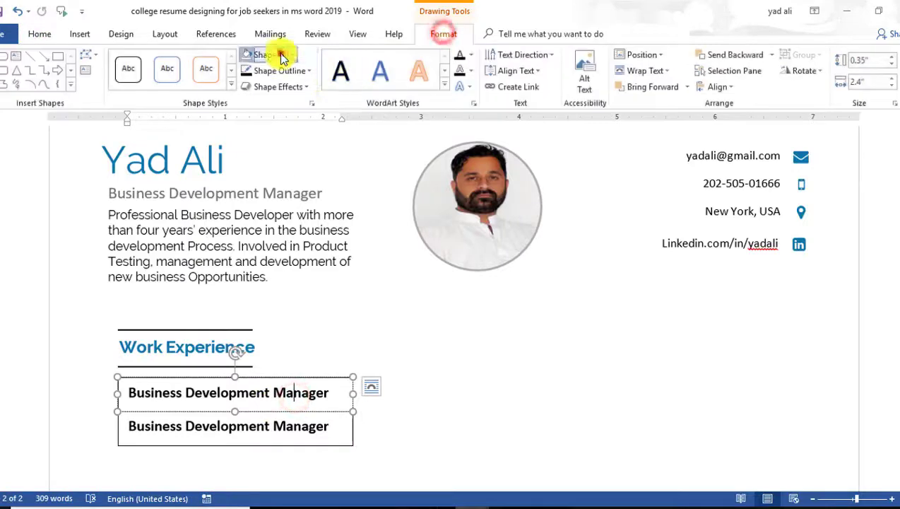
click(272, 55)
click(277, 208)
click(279, 70)
click(279, 212)
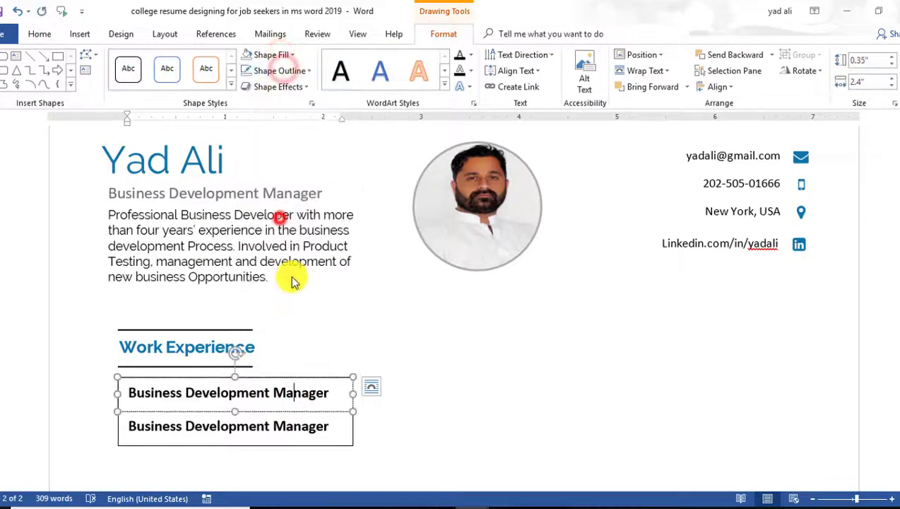
Retype the copy as 'Air State Solution', narrow it, remove fill and outline, nudge it up.
scroll(290, 283, down, 3)
click(285, 294)
drag(331, 281, 142, 286)
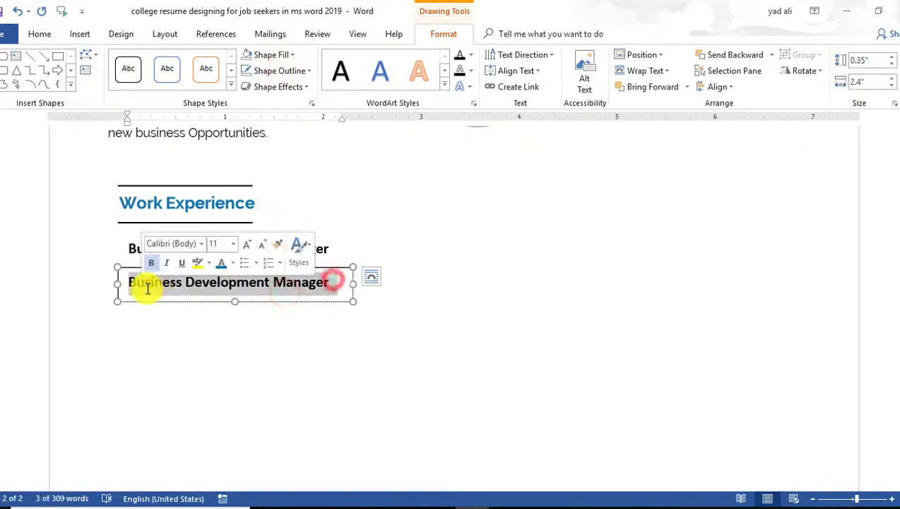
text(Air State Solution)
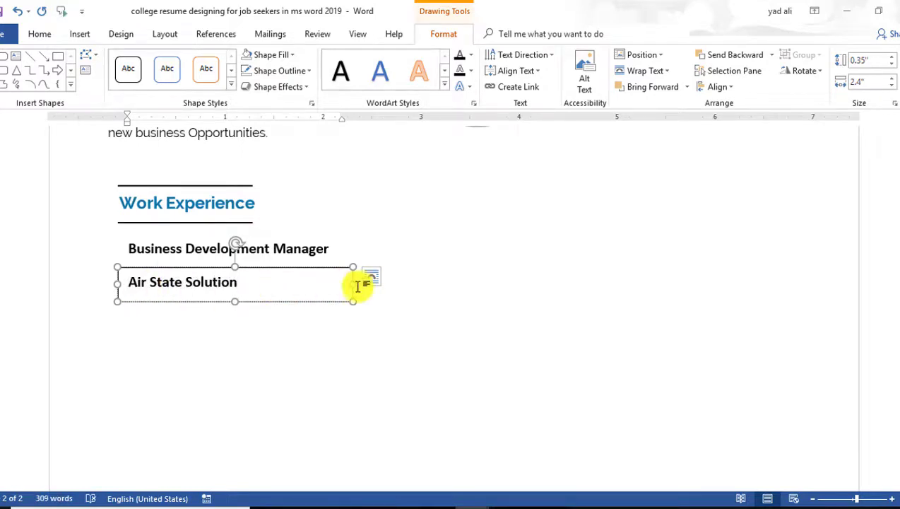
drag(352, 284, 267, 286)
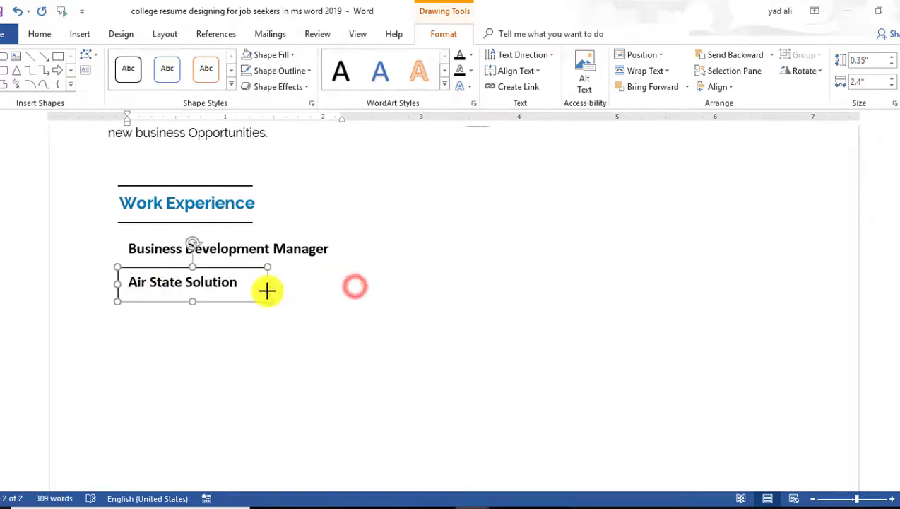
click(294, 62)
click(288, 203)
click(286, 70)
click(286, 220)
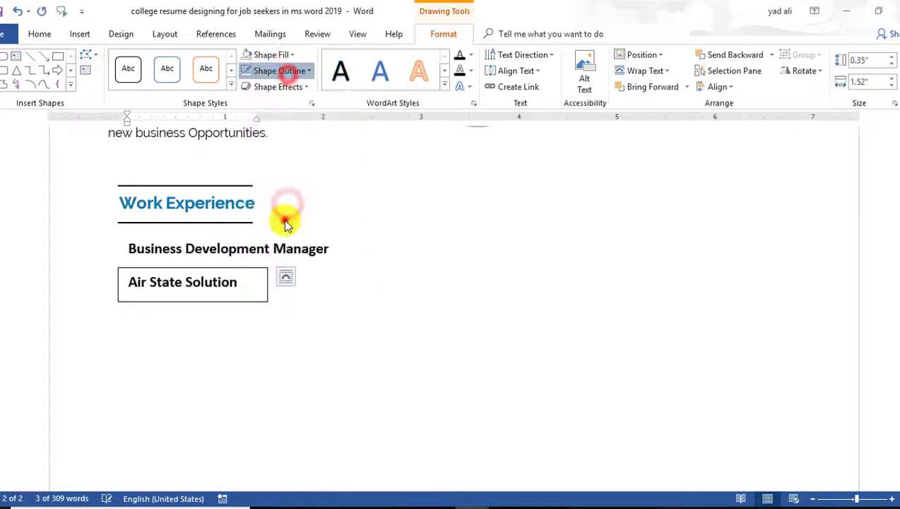
key(Up)
key(Up)
key(Up)
key(Up)
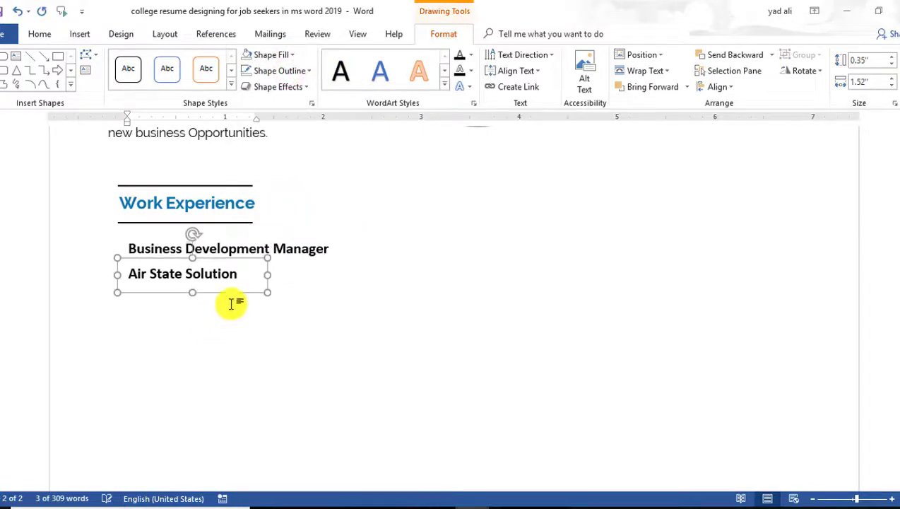
Make the 'Air State Solution' text non-bold and light grey.
drag(240, 274, 124, 272)
click(40, 34)
click(97, 80)
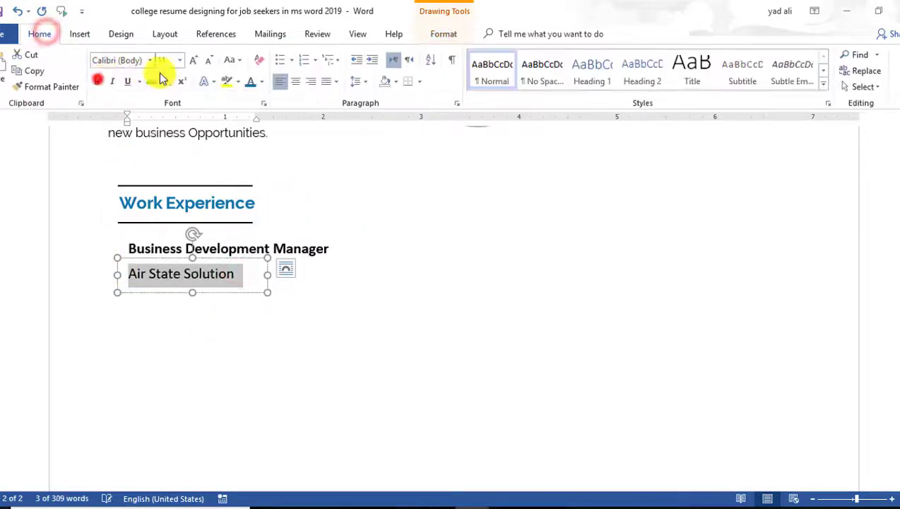
click(261, 81)
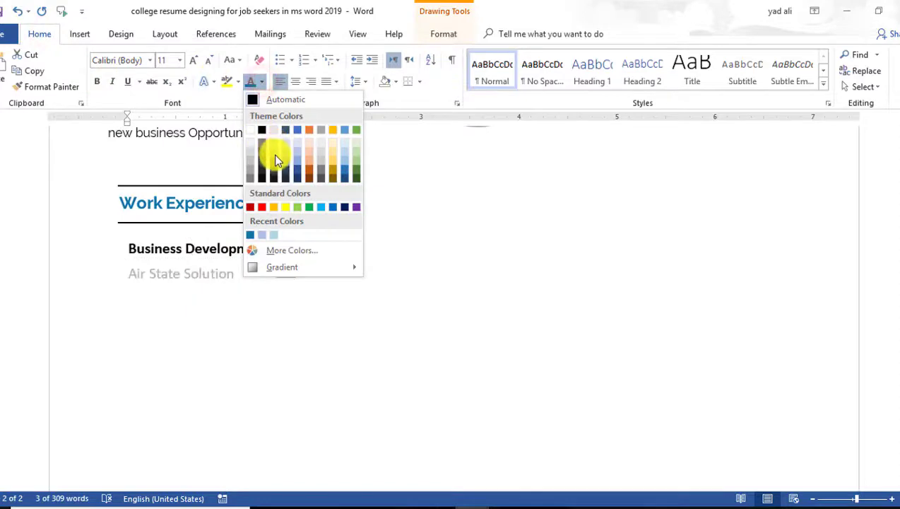
click(274, 161)
Nudge the Business Development Manager and Air State Solution boxes left to align them.
scroll(245, 311, up, 3)
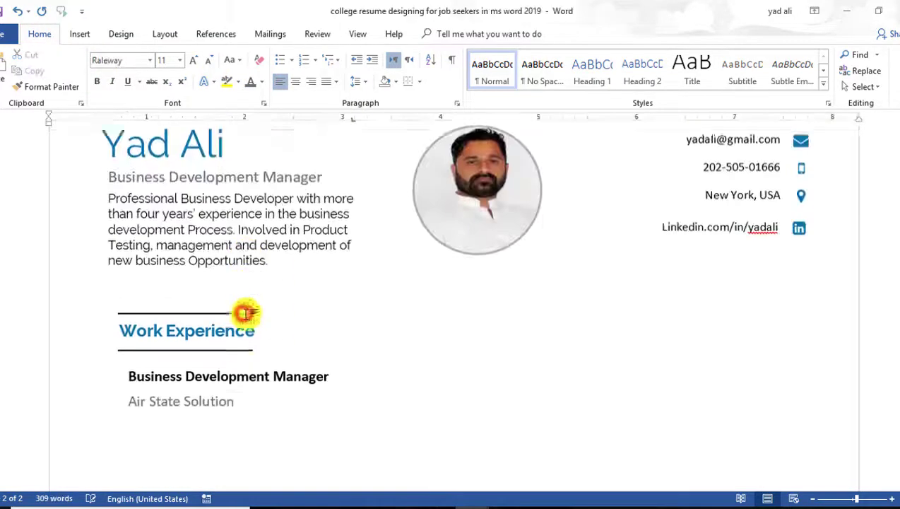
scroll(241, 315, down, 1)
click(244, 326)
key(Left)
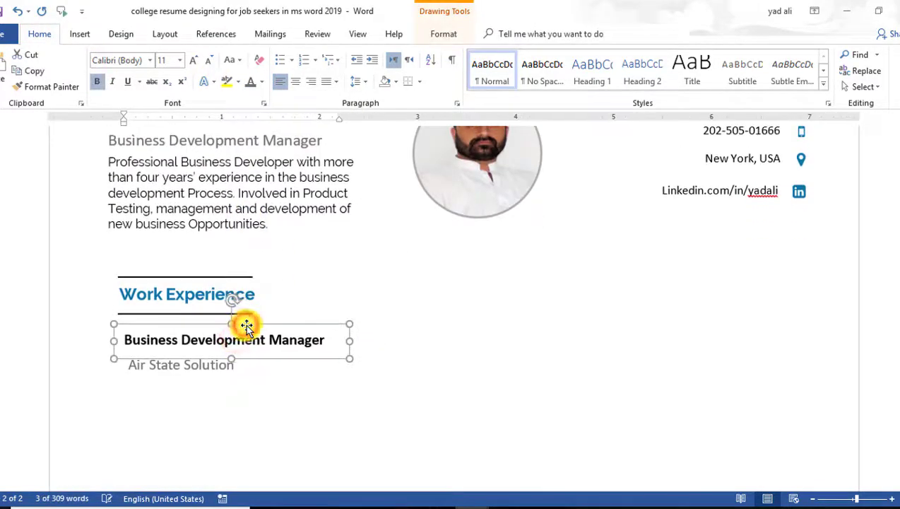
click(212, 361)
click(215, 351)
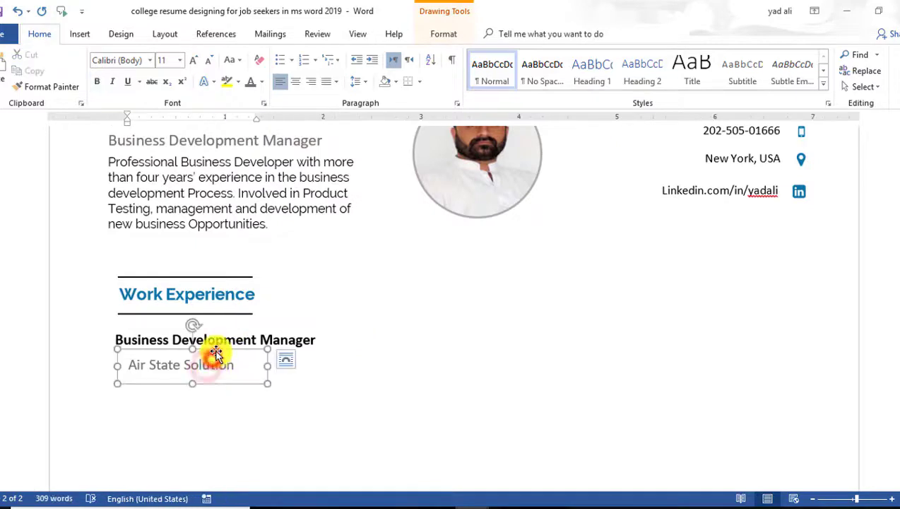
key(Left)
key(Left)
key(Left)
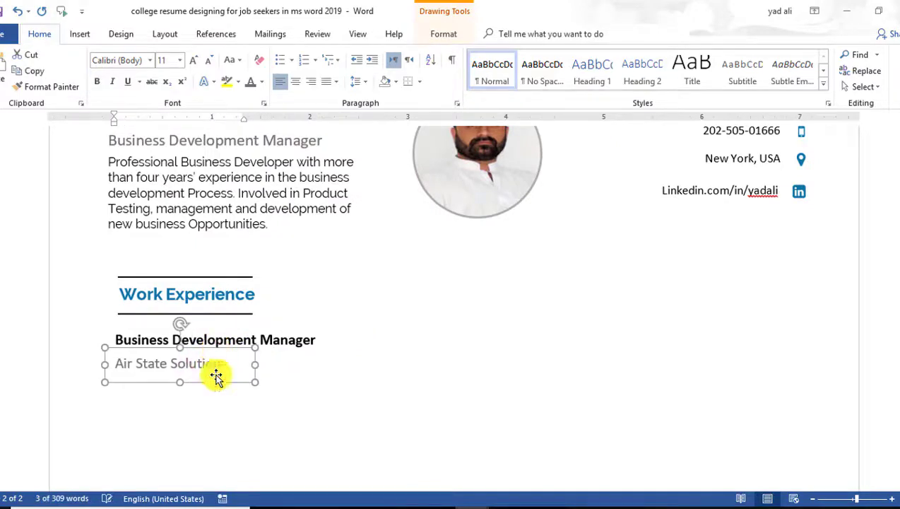
click(221, 398)
Make two copies of the company line, one below it and one to the right.
scroll(195, 277, down, 3)
click(196, 265)
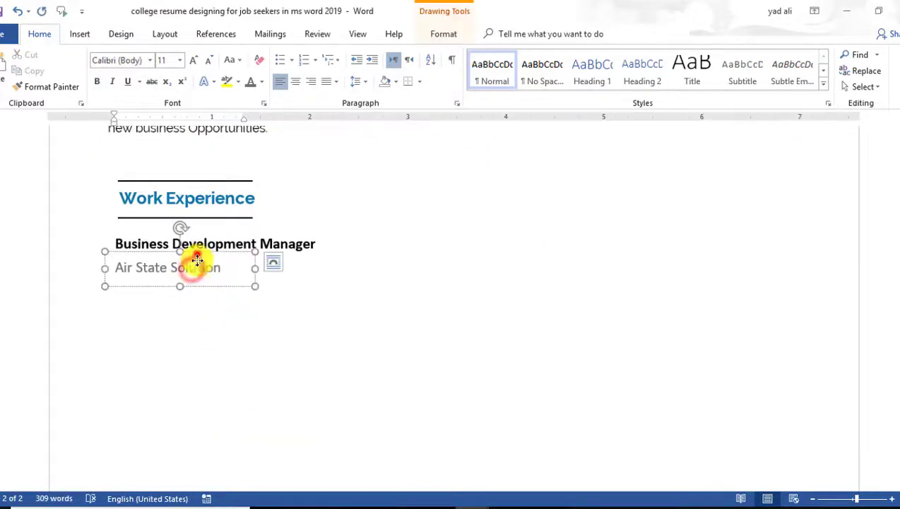
drag(197, 260, 196, 276)
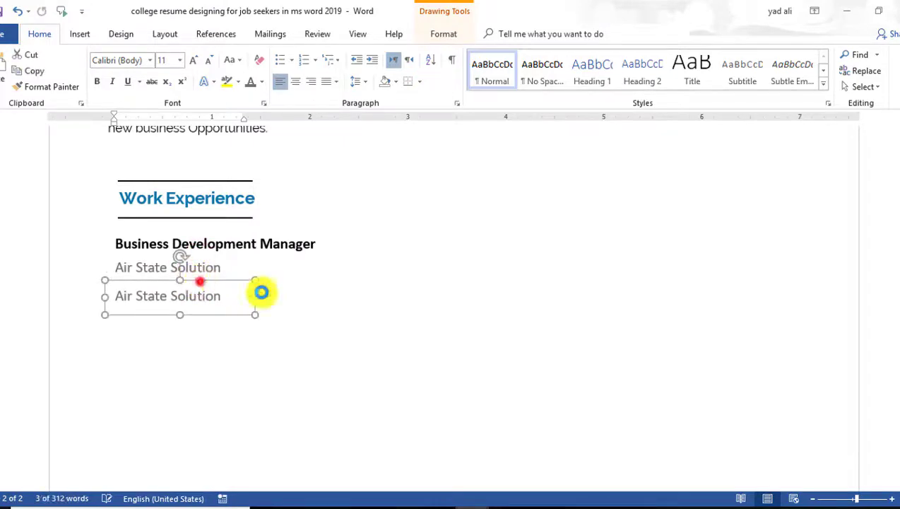
drag(261, 292, 394, 297)
Duplicate the Work Experience heading to the right and retype it as 'Skills'.
scroll(373, 333, up, 3)
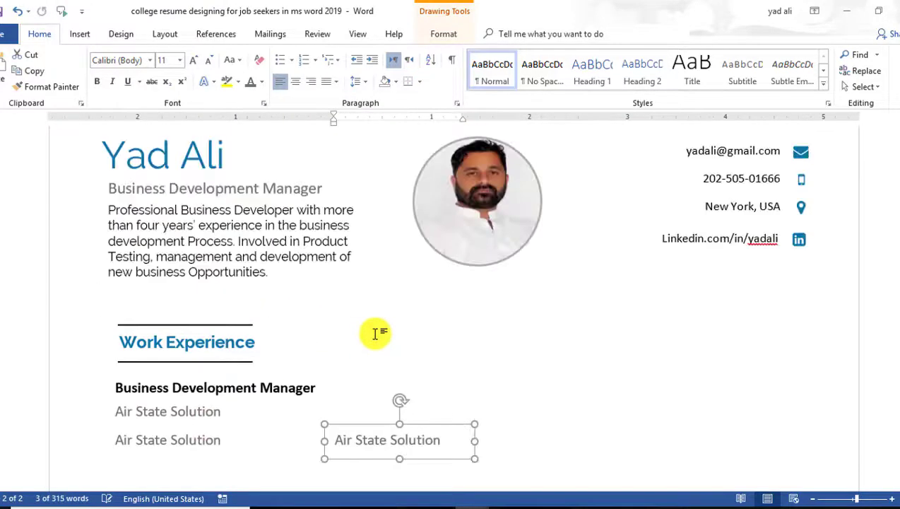
scroll(373, 333, up, 1)
scroll(375, 334, down, 1)
click(217, 235)
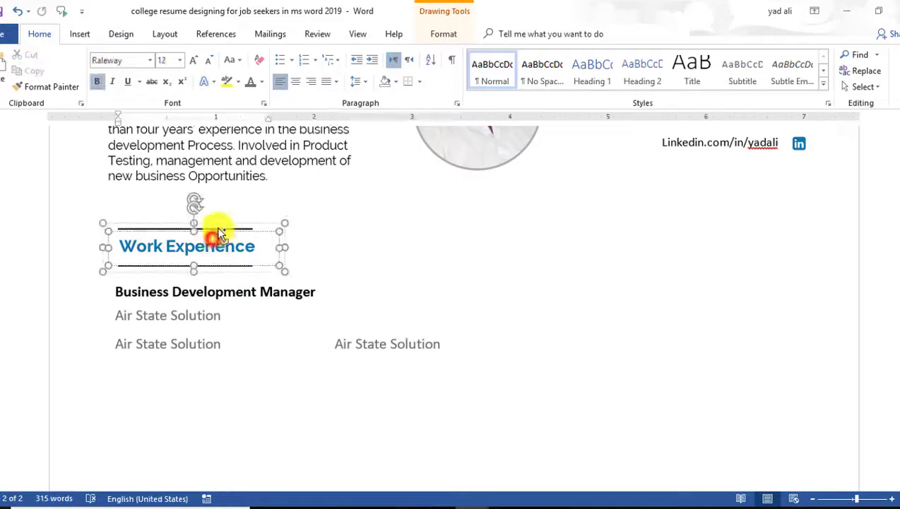
mouse_move(217, 225)
ctrl+mouse_down()
mouse_move(564, 241)
mouse_move(487, 248)
ctrl+mouse_up()
key(BackSpace)
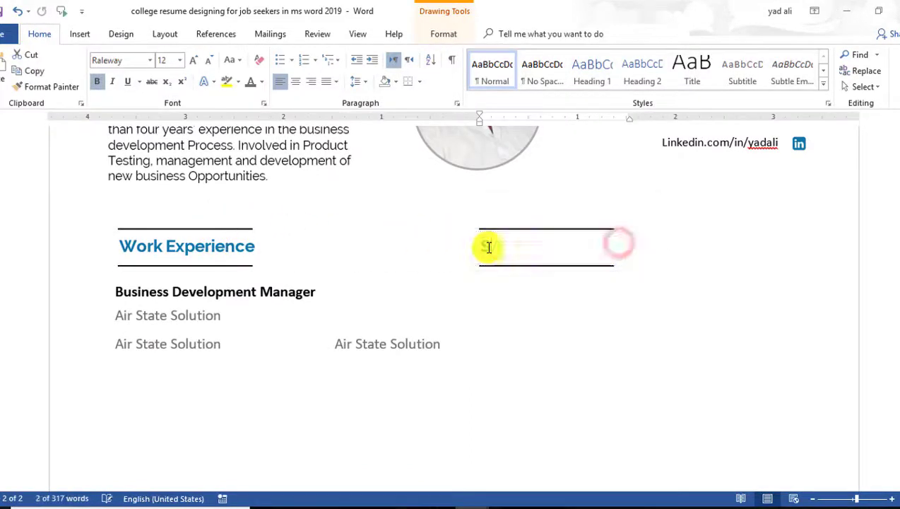
text(Skil)
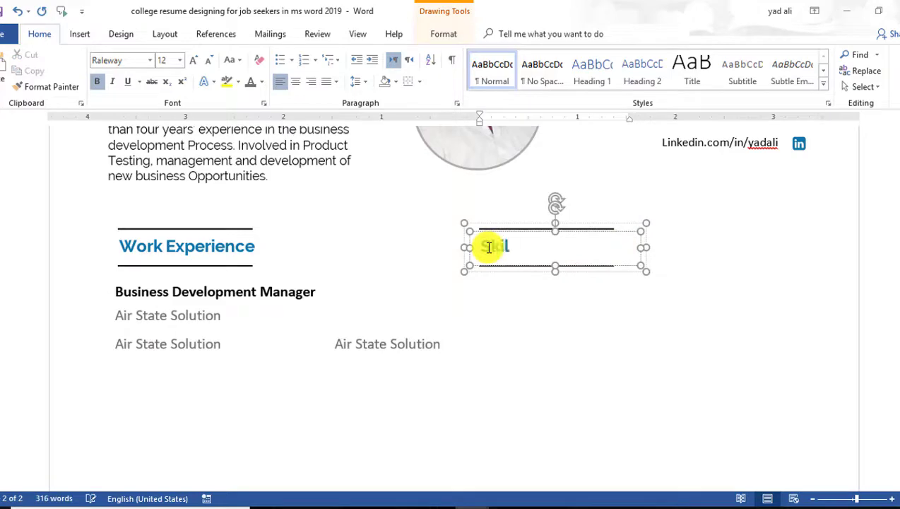
click(512, 297)
scroll(237, 262, down, 3)
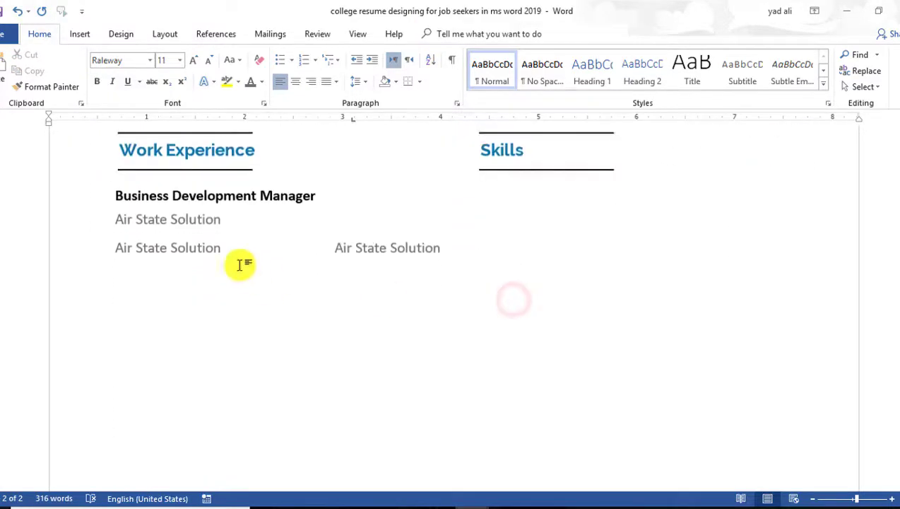
click(220, 250)
Replace the lower company copy with '09/2014-09/2018' in blue Raleway.
drag(220, 250, 120, 256)
key(BackSpace)
text(09/20)
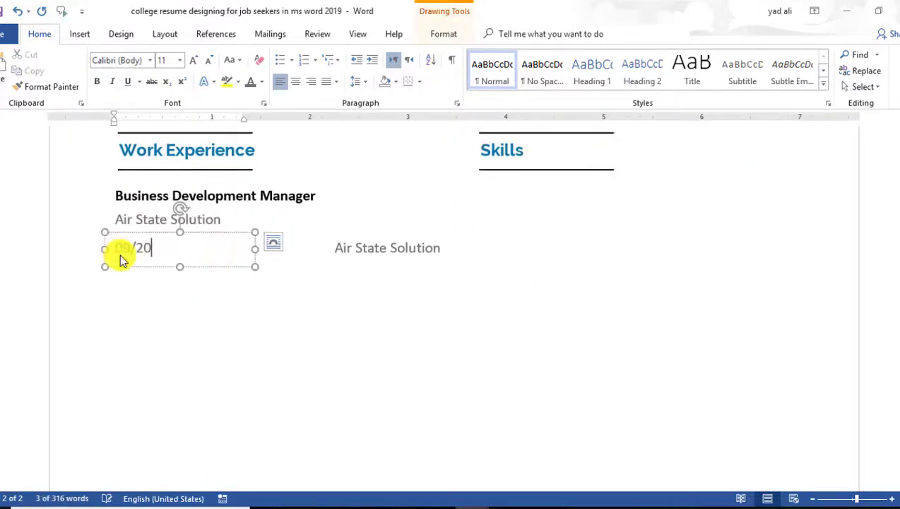
text(14-09/)
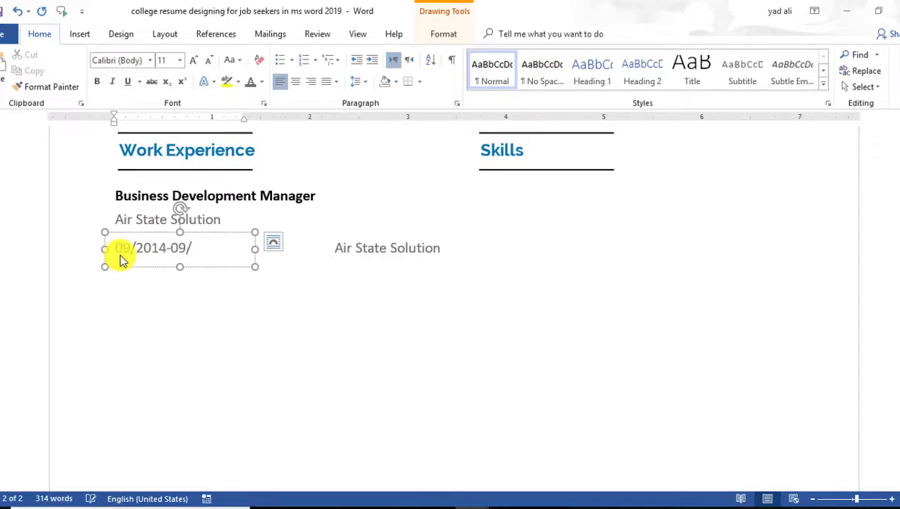
text(2018)
drag(226, 247, 117, 249)
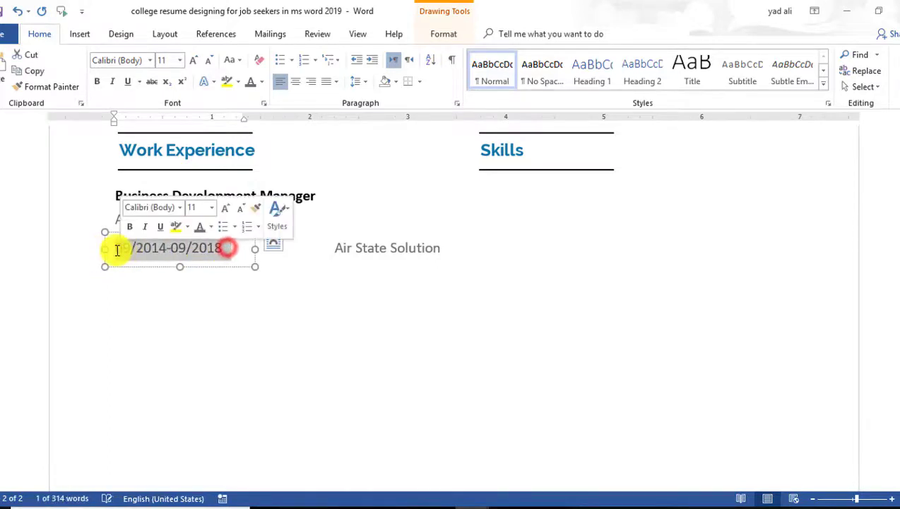
click(115, 62)
key(Return)
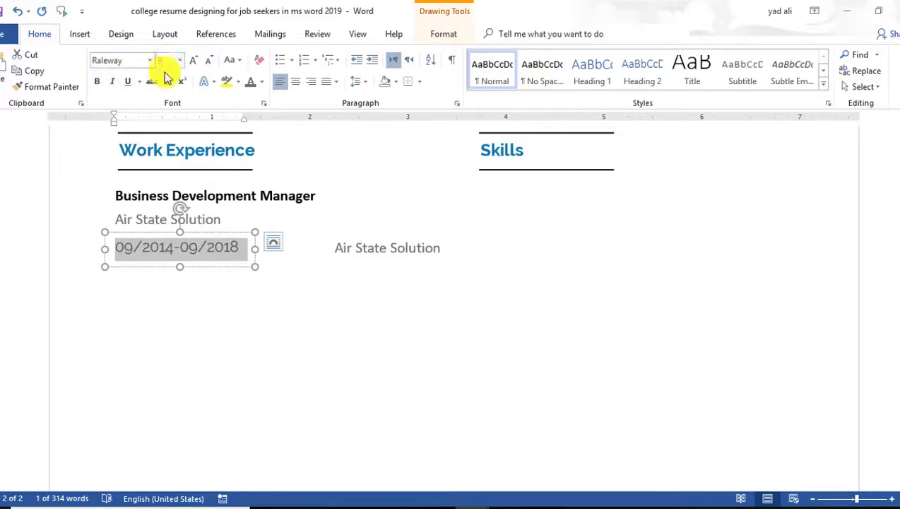
text(9)
key(Return)
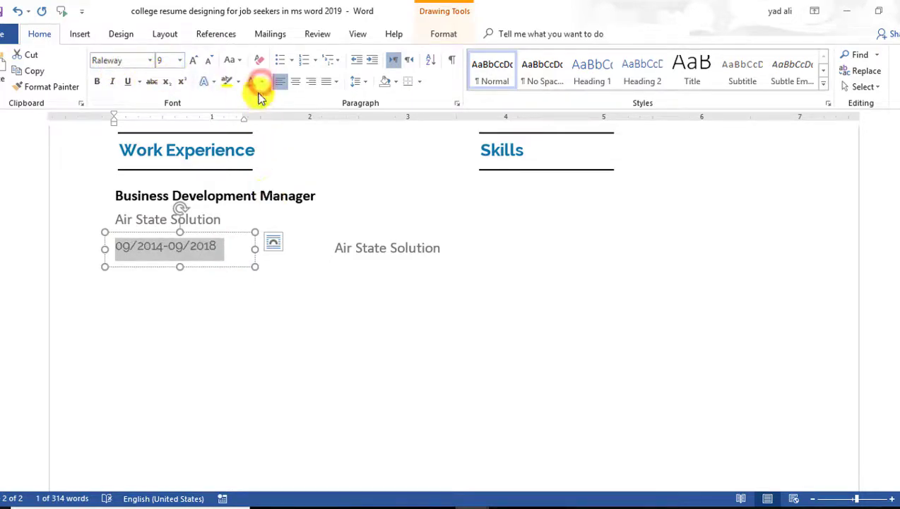
click(259, 83)
click(252, 235)
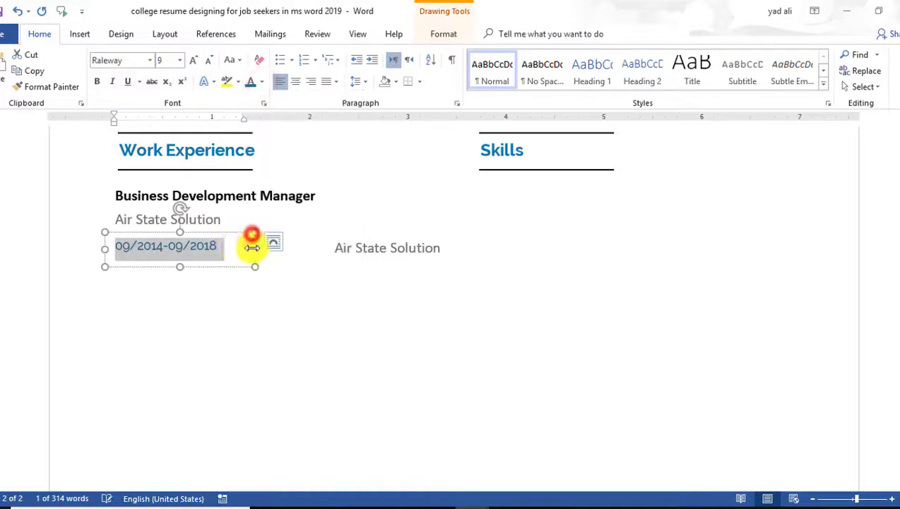
Make the right-hand company copy's text blue at size 9.
click(353, 252)
drag(438, 245, 335, 248)
click(250, 84)
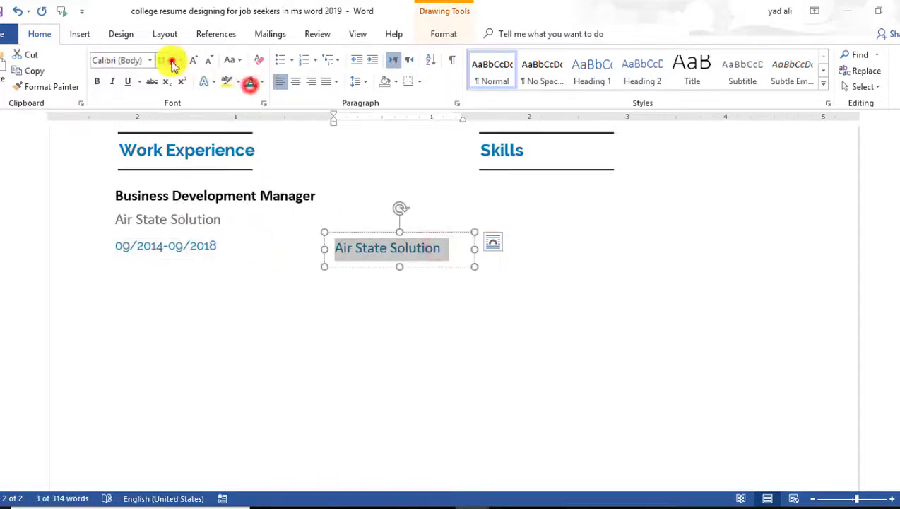
click(176, 61)
text(9)
key(Return)
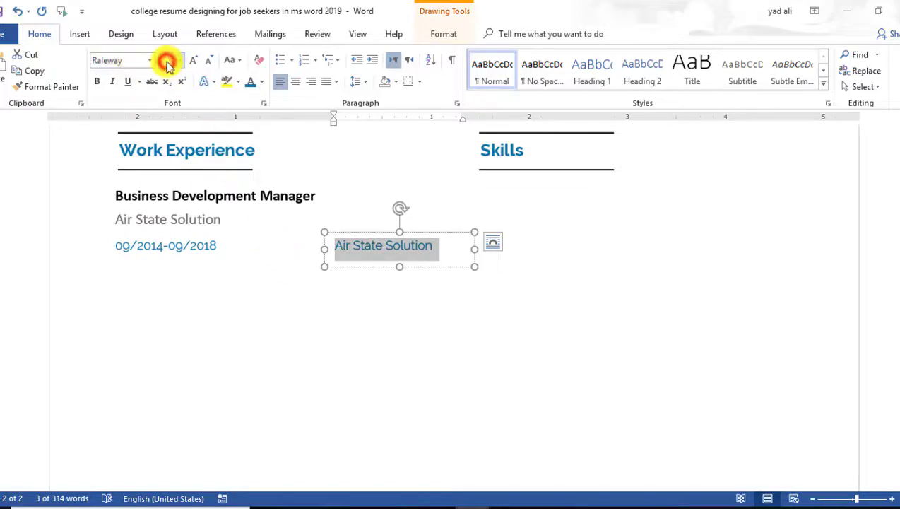
Reduce the 09/2014-09/2018 date text to size 8.
click(177, 245)
drag(212, 245, 113, 245)
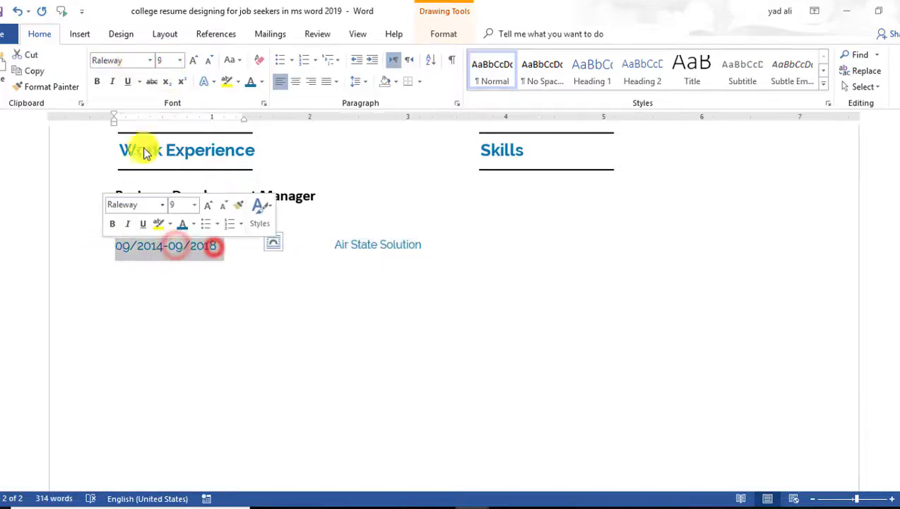
text(8)
key(Return)
Change the right-hand copy to 'New York, USA' and narrow its box beside the dates.
scroll(311, 315, up, 3)
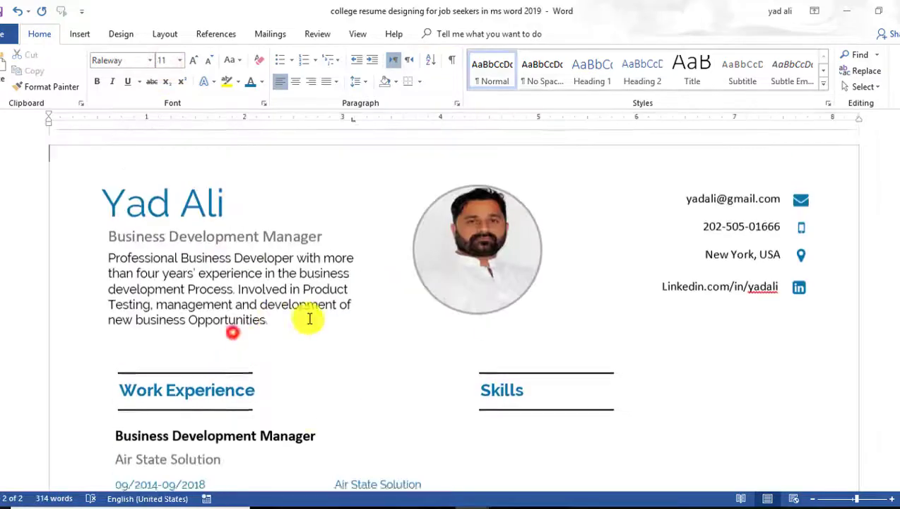
scroll(356, 370, down, 1)
click(358, 388)
scroll(394, 390, down, 1)
drag(426, 337, 328, 338)
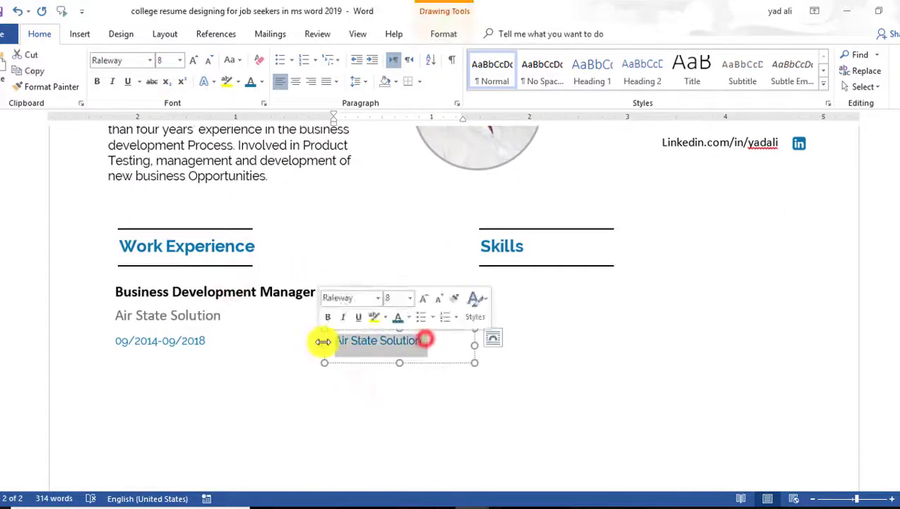
text(New York, USA)
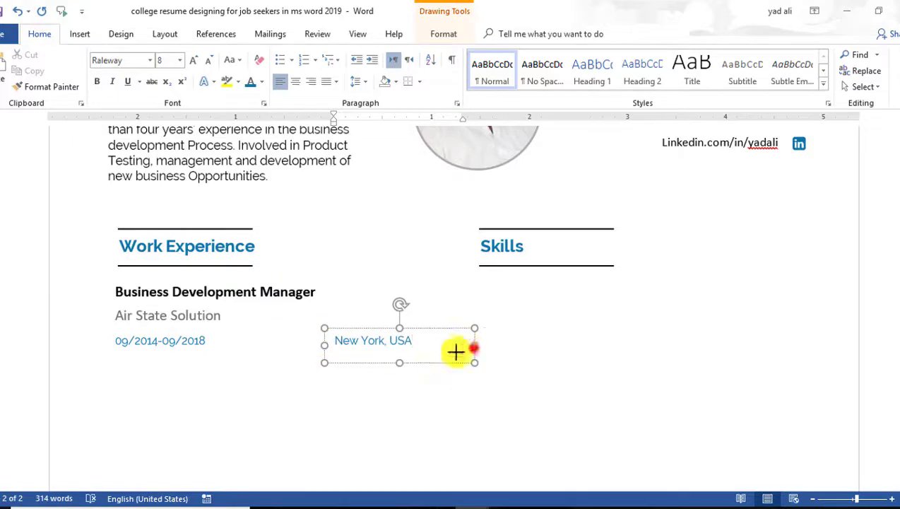
drag(473, 346, 429, 340)
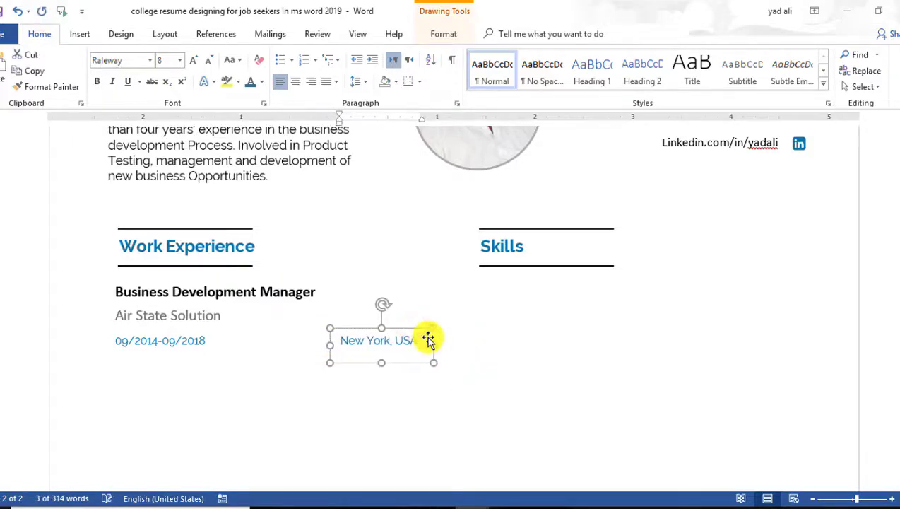
scroll(305, 315, down, 3)
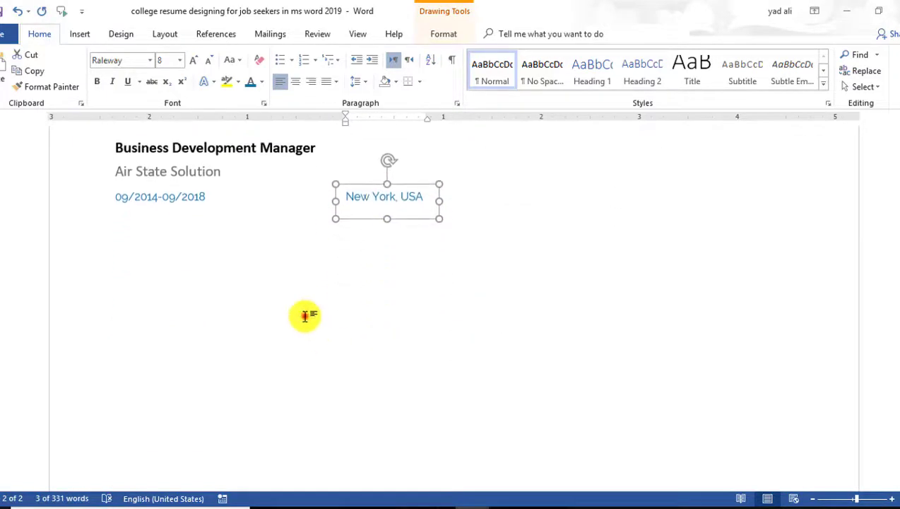
scroll(305, 315, up, 4)
click(305, 315)
Draw a text box below the job dates and paste the bulleted achievements into it.
click(77, 34)
click(687, 83)
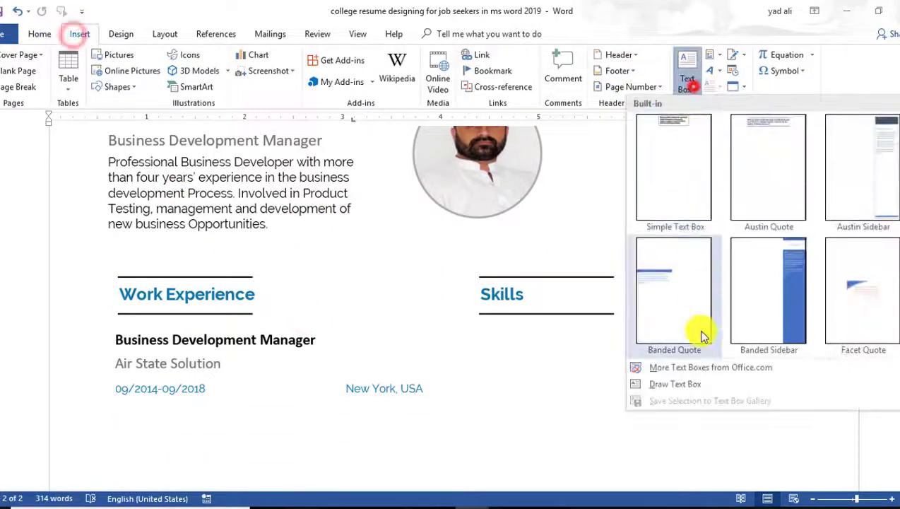
click(696, 383)
scroll(237, 340, down, 3)
drag(104, 305, 426, 477)
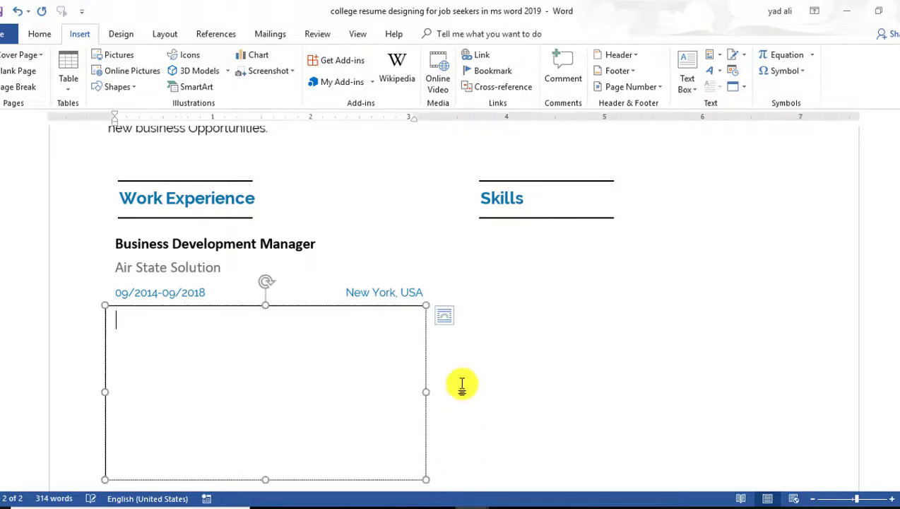
scroll(460, 382, down, 1)
click(294, 287)
text(Successfully managed $2-$3 million Budget projects and Successfully achieved the project Schedule Goals. Developed and Implemented new marketing and sales plans and define the strategy for the next five years. Ensured that new clients will grow into a loyal customer based in specialist nick market by implementing new program.)
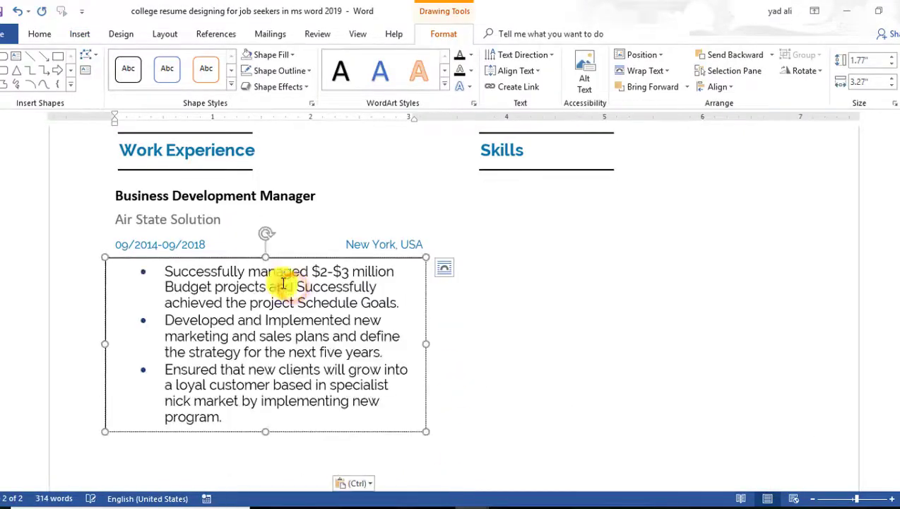
Set the bullet text box's left margin to 0 in Format Shape.
drag(167, 271, 226, 418)
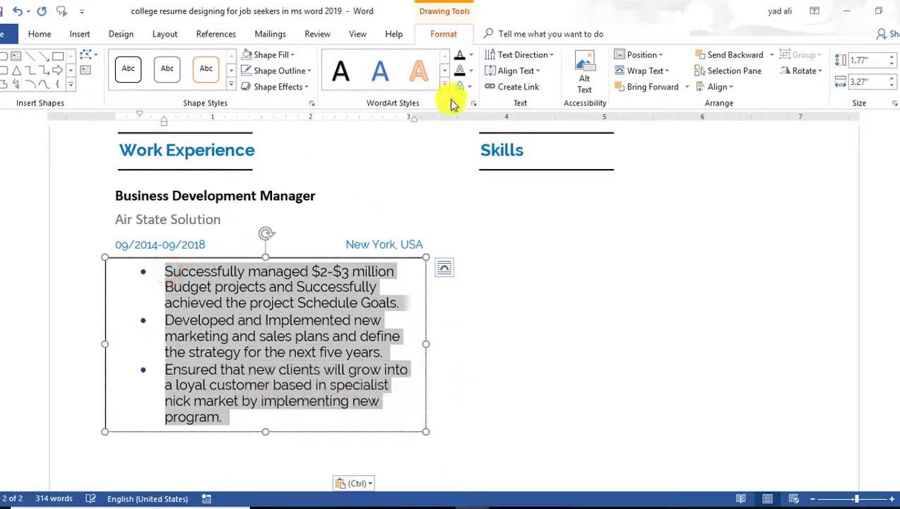
click(473, 103)
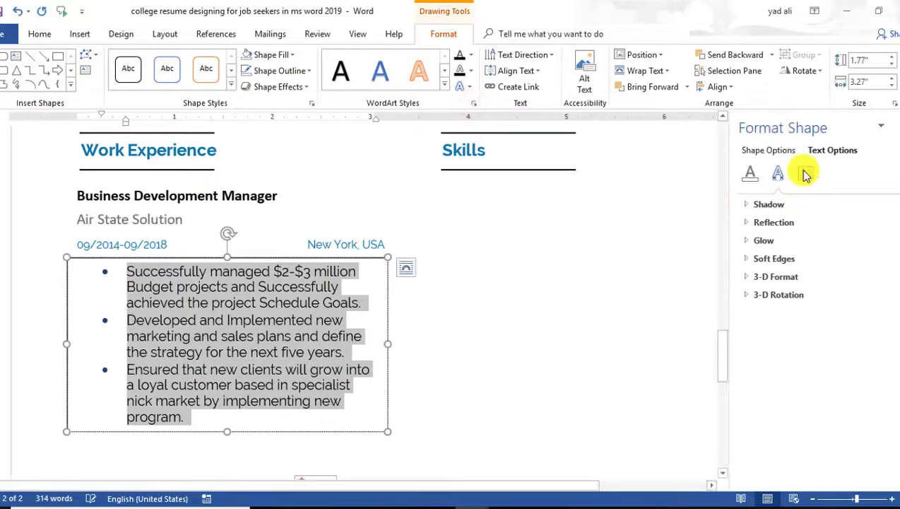
click(806, 173)
double_click(869, 295)
text(0)
key(Return)
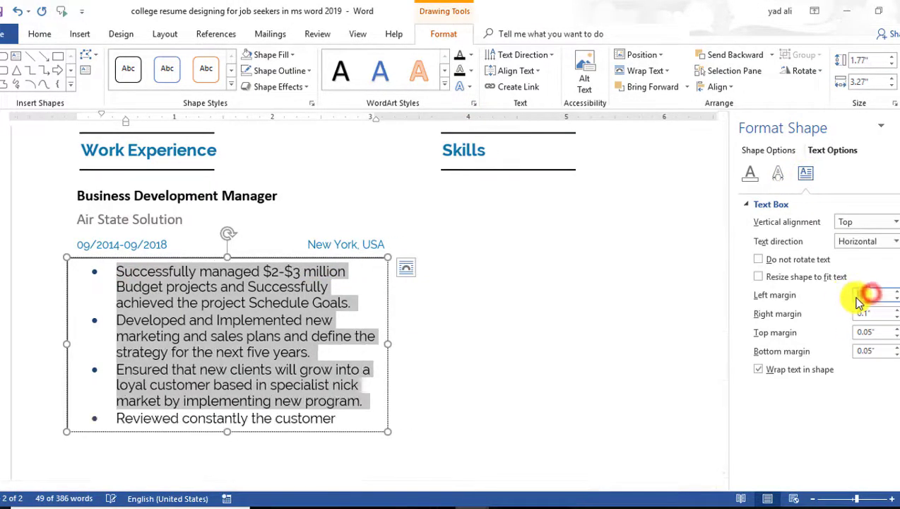
Set the bullet box's shape fill and outline to none.
click(40, 34)
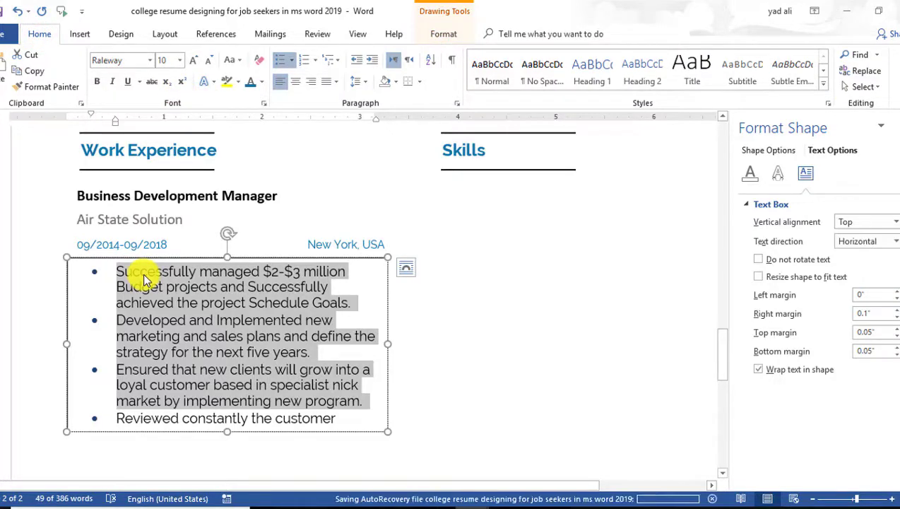
click(443, 34)
click(289, 54)
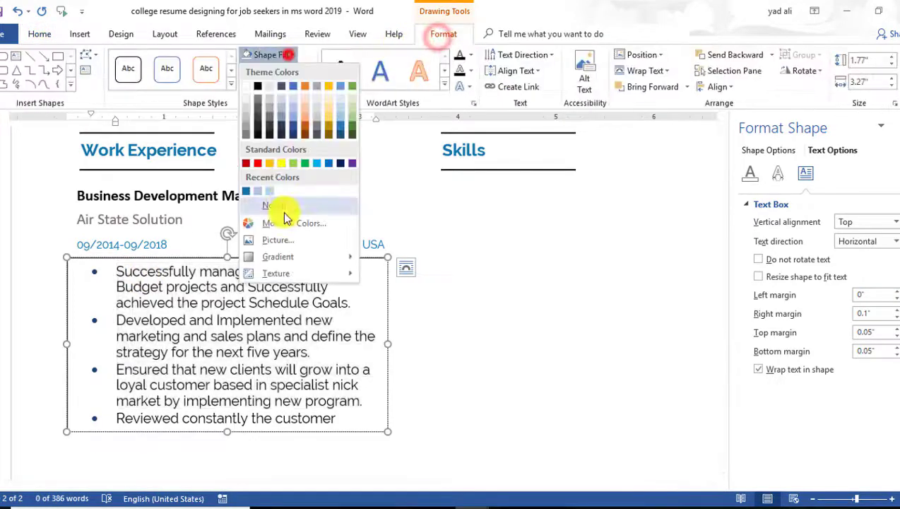
click(283, 206)
click(283, 71)
click(281, 221)
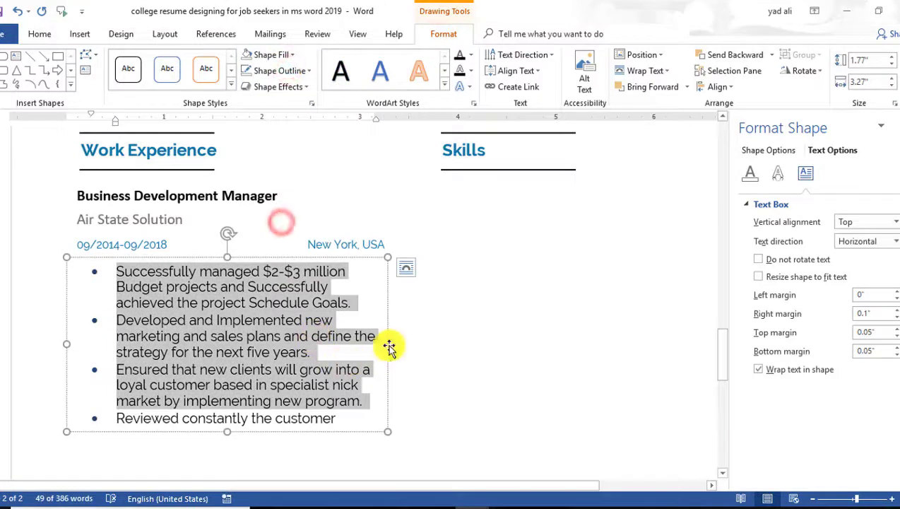
Move the bullet box left to align with the job title and resize it.
drag(389, 346, 394, 344)
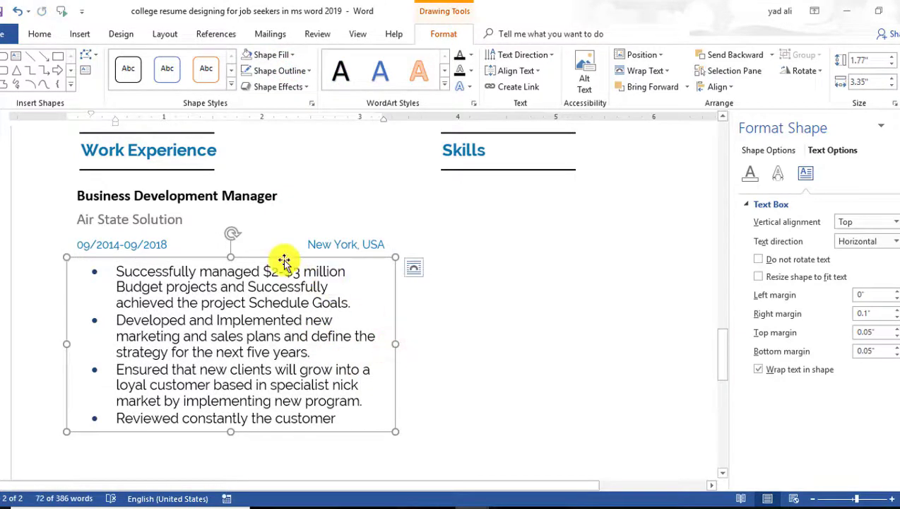
drag(283, 261, 271, 261)
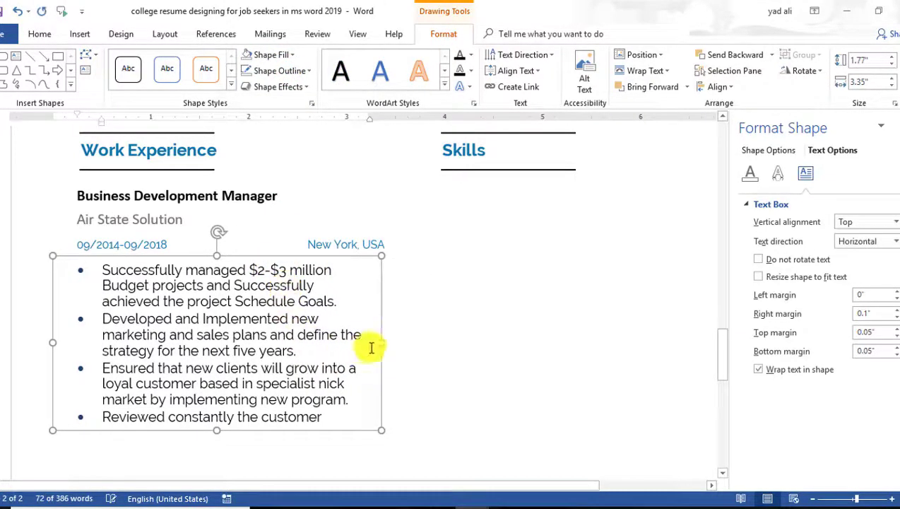
drag(381, 344, 395, 341)
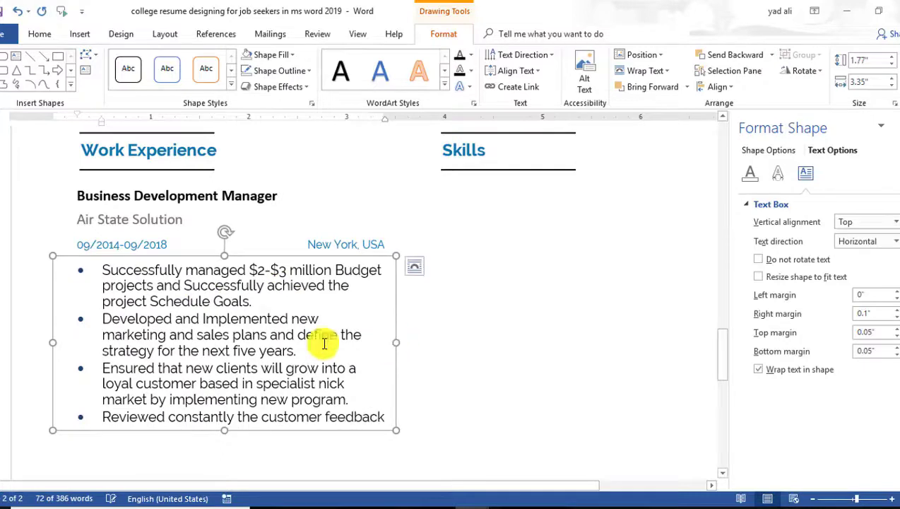
scroll(209, 327, down, 1)
scroll(211, 372, up, 1)
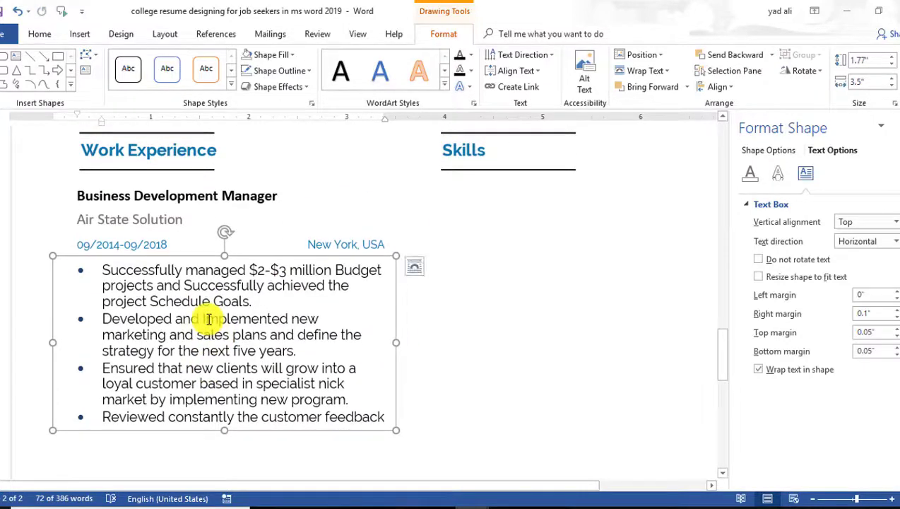
drag(225, 440, 229, 384)
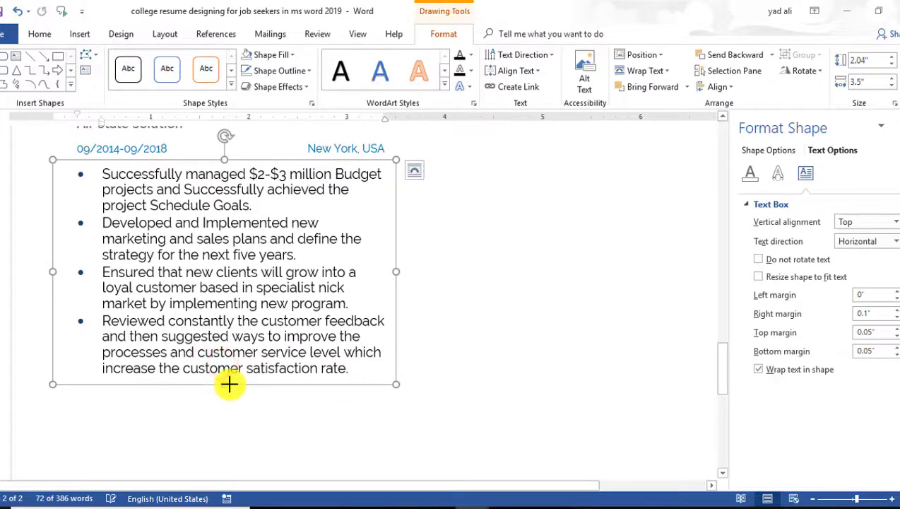
click(439, 277)
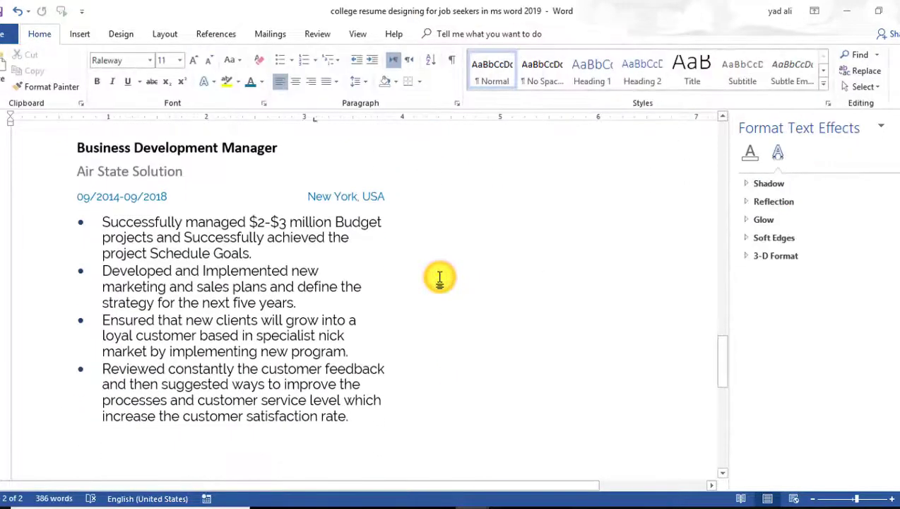
Copy the job title below the bullets and edit it to 'Business Development Assistant'.
drag(248, 144, 272, 400)
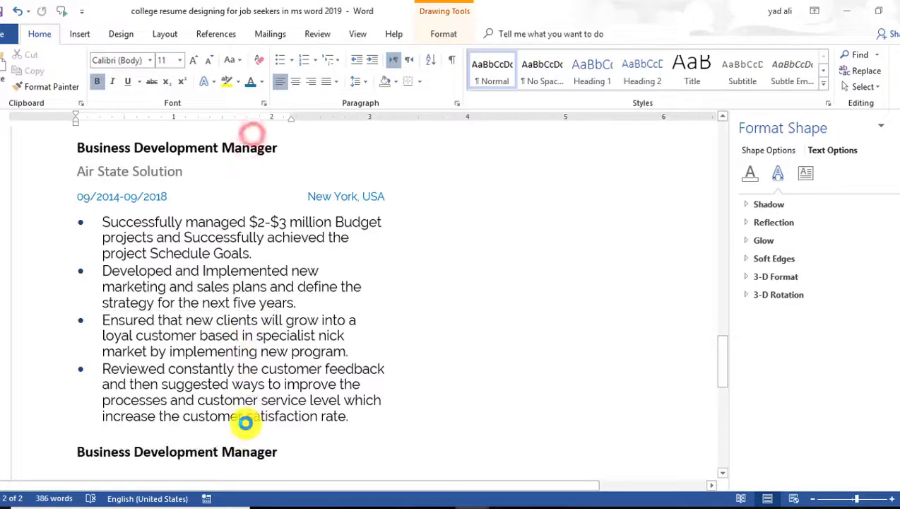
scroll(275, 381, down, 2)
key(BackSpace)
key(BackSpace)
key(BackSpace)
text(Assistant)
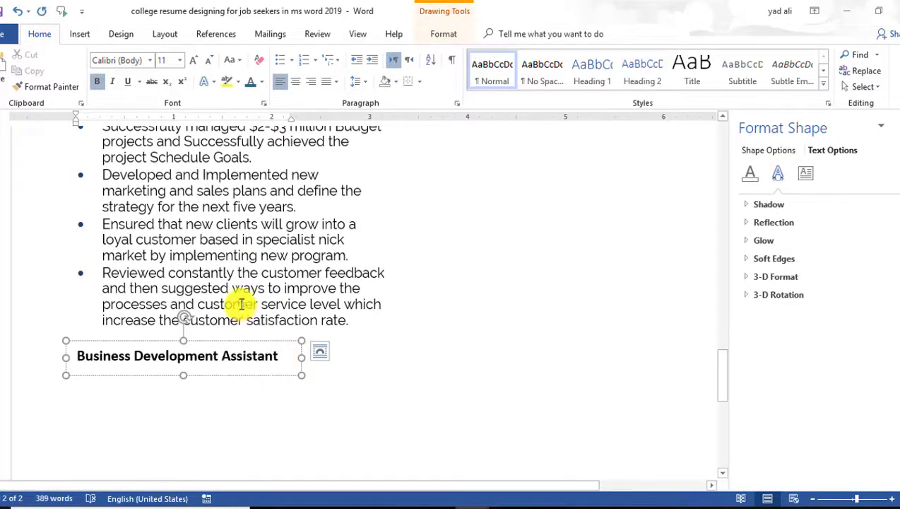
scroll(205, 297, up, 3)
Copy the company and date boxes below the new job title.
click(170, 265)
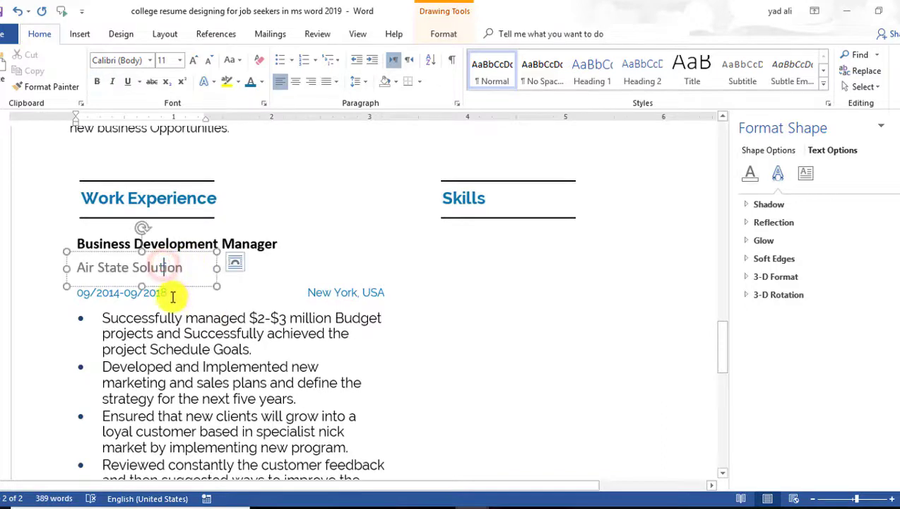
click(177, 295)
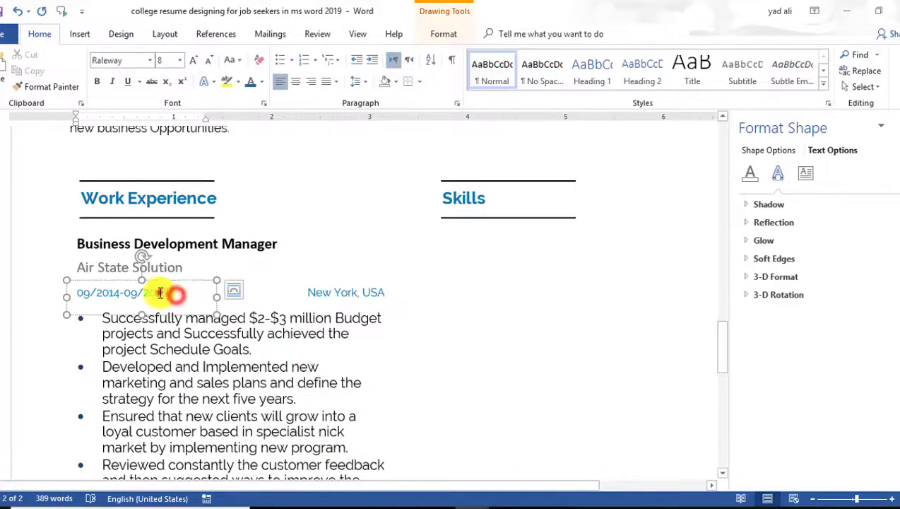
shift+click(200, 258)
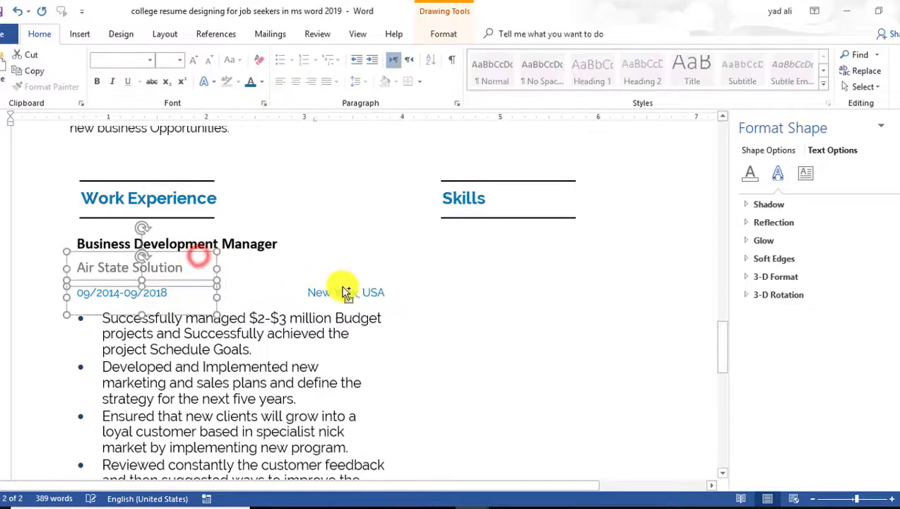
scroll(346, 289, down, 2)
scroll(364, 295, down, 2)
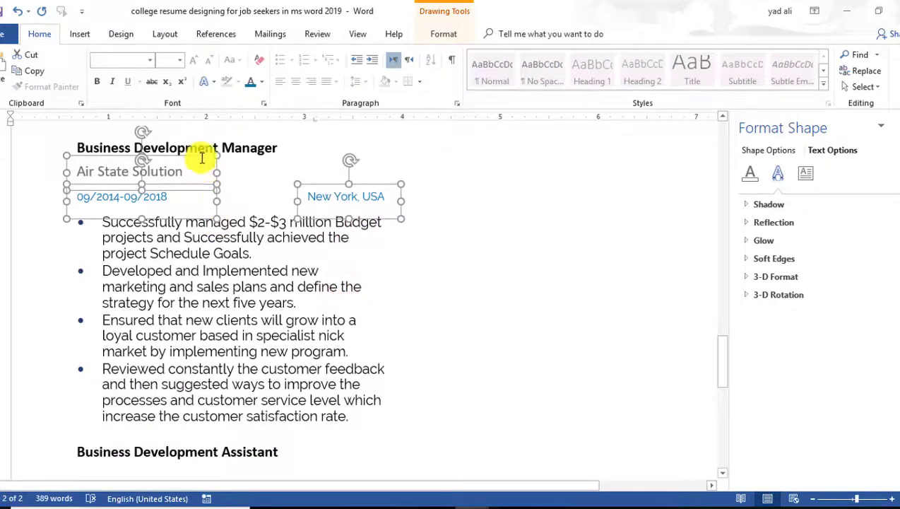
drag(200, 157, 211, 450)
scroll(215, 331, down, 4)
Change the copied location to 'Chicago, USA' and the dates to 09/2012-09/2014.
click(176, 315)
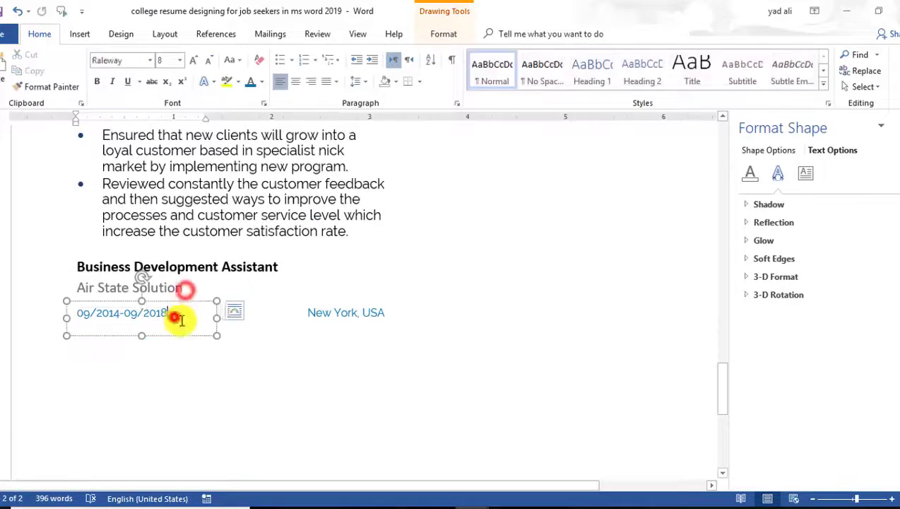
click(379, 313)
drag(364, 313, 312, 313)
key(BackSpace)
key(BackSpace)
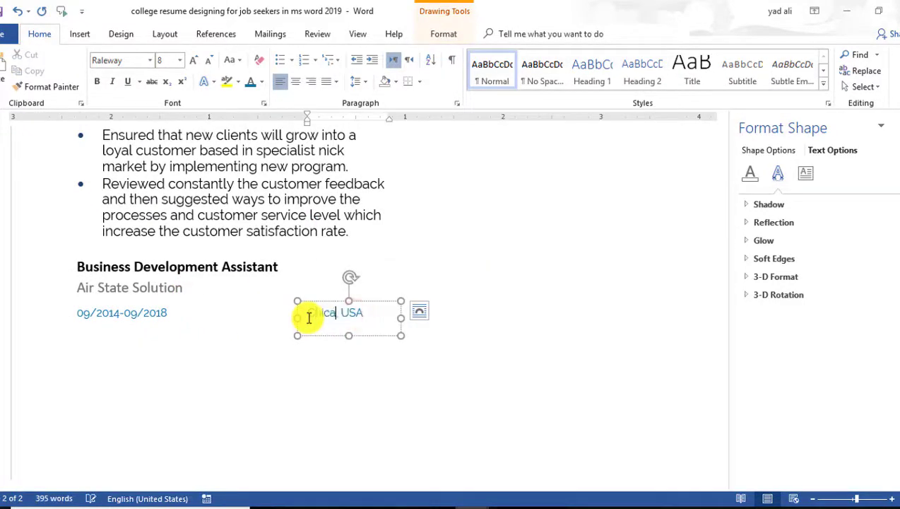
text(,)
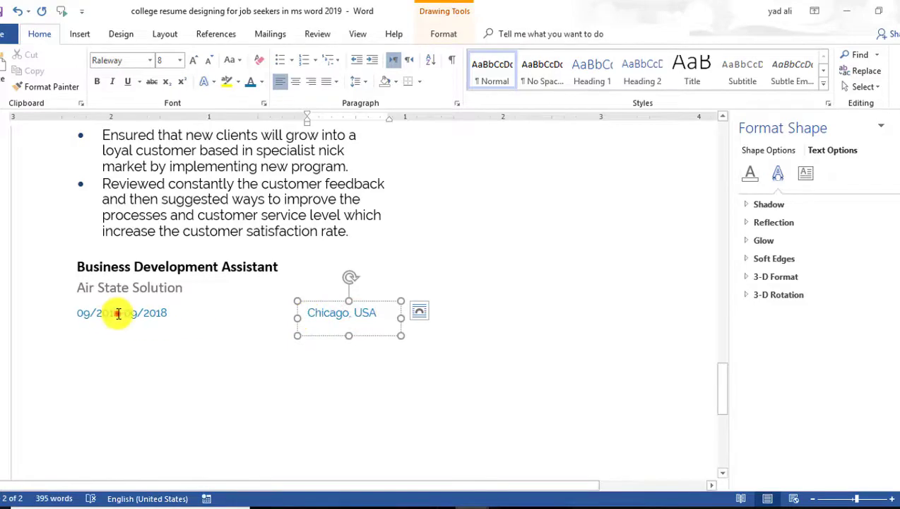
click(118, 314)
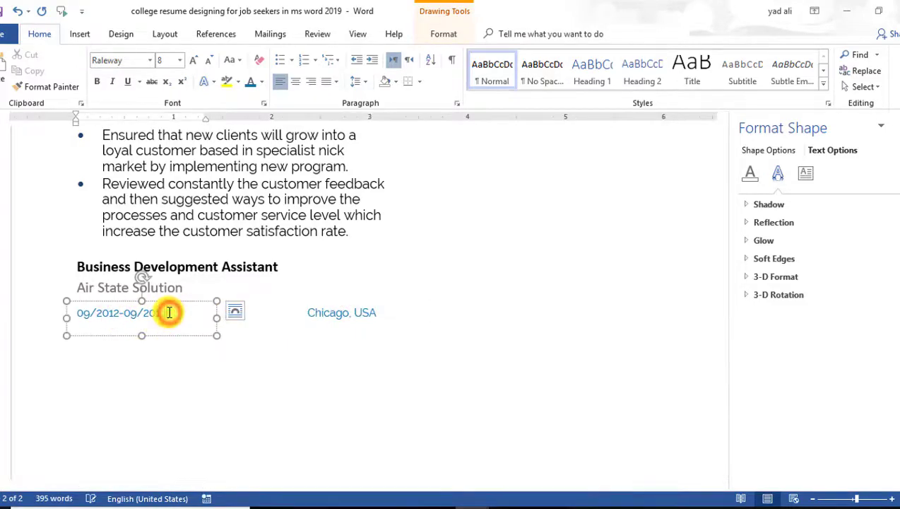
text(14)
click(205, 265)
scroll(211, 363, up, 10)
scroll(212, 363, down, 8)
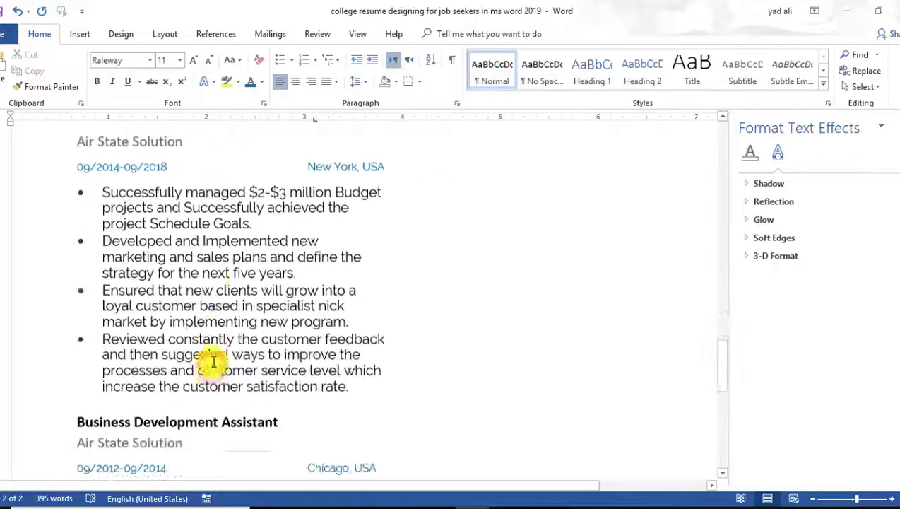
scroll(211, 362, down, 2)
scroll(184, 339, down, 2)
Draw a text box below the Chicago, USA dates and paste the four bullet points.
click(80, 33)
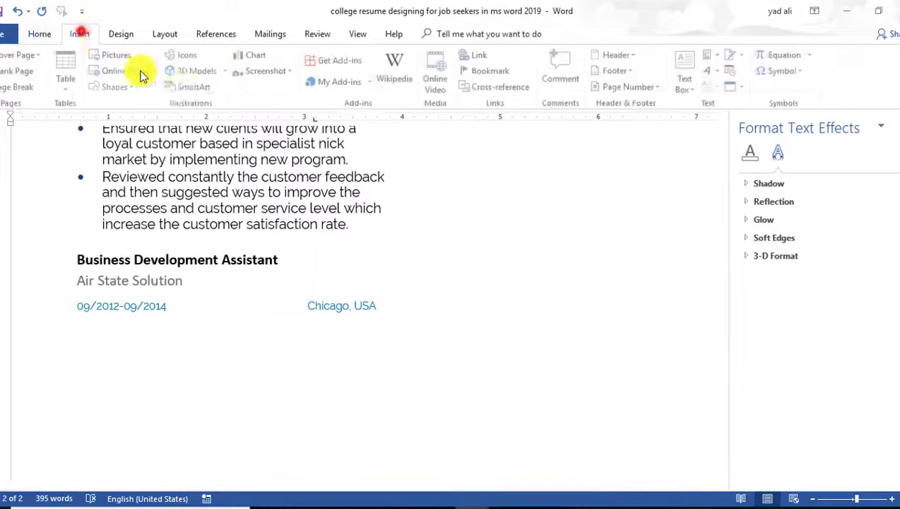
click(693, 88)
click(674, 383)
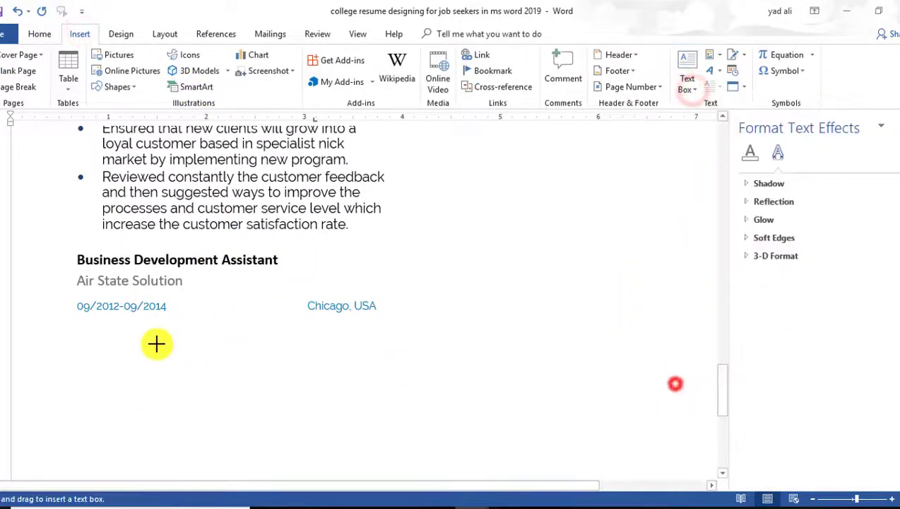
drag(65, 317, 383, 503)
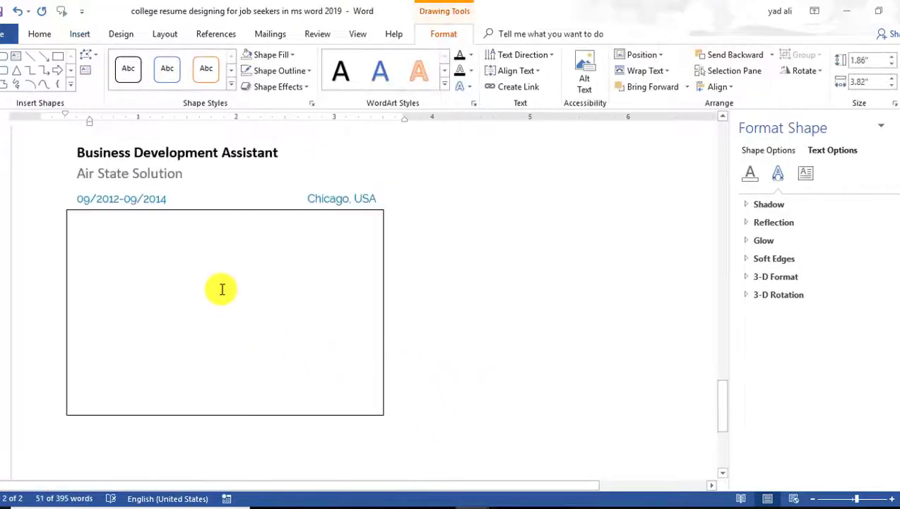
key(ctrl+v)
key(ctrl+z)
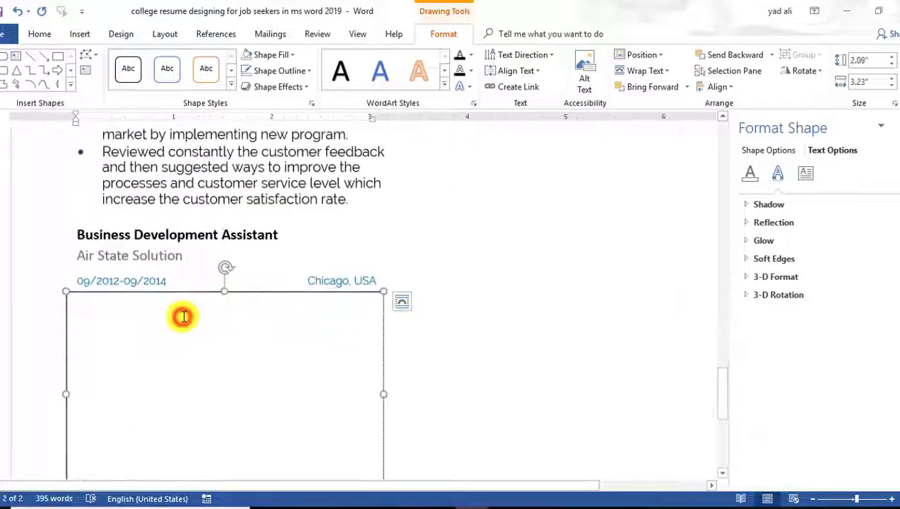
key(ctrl+v)
Set the bullet box's shape fill and outline to none.
click(283, 55)
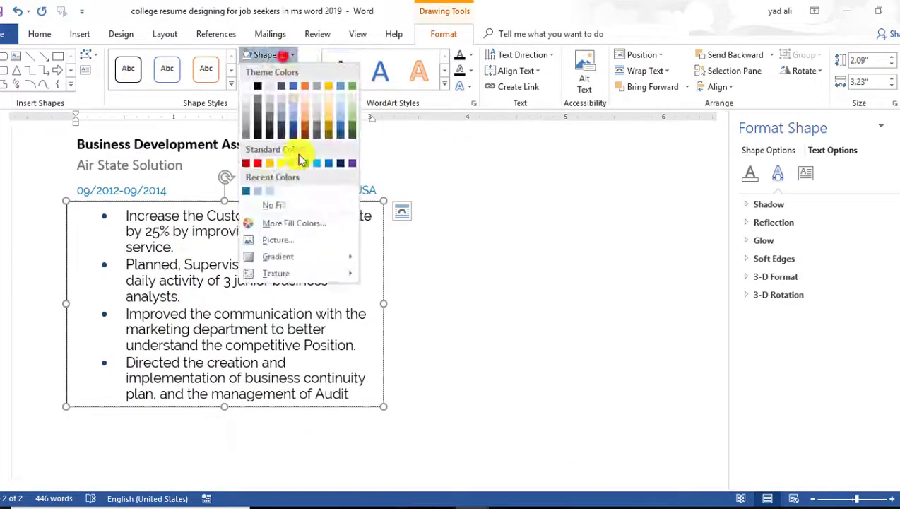
click(293, 205)
click(297, 71)
click(296, 219)
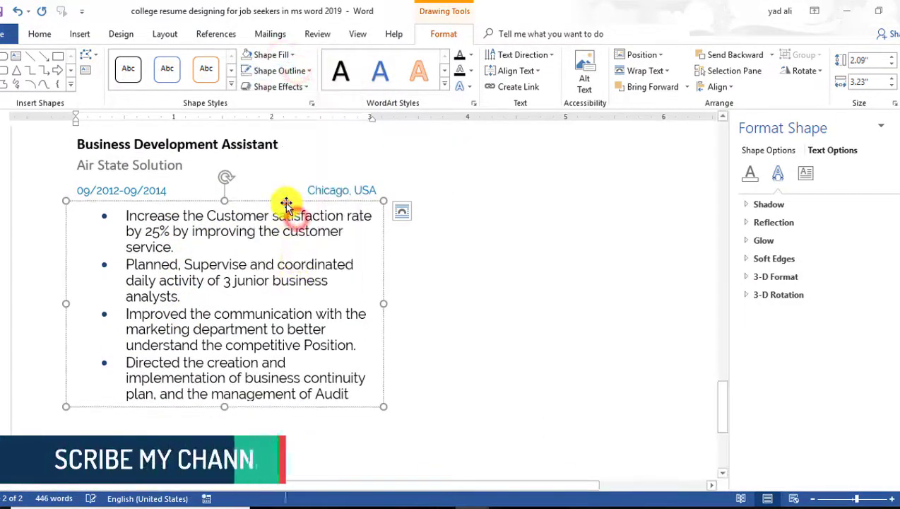
Move the bullet box left, widen it, and shrink its height to fit the bullets.
drag(287, 205, 266, 205)
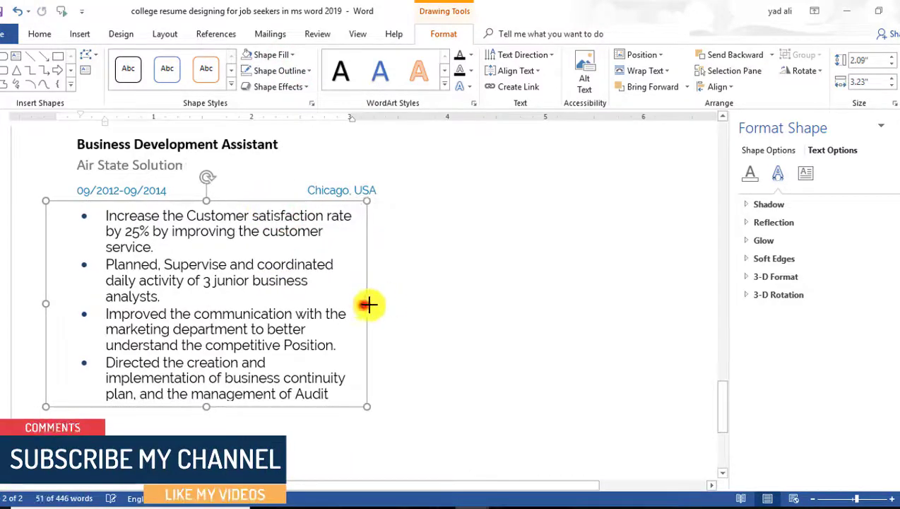
drag(368, 305, 385, 308)
drag(215, 408, 215, 388)
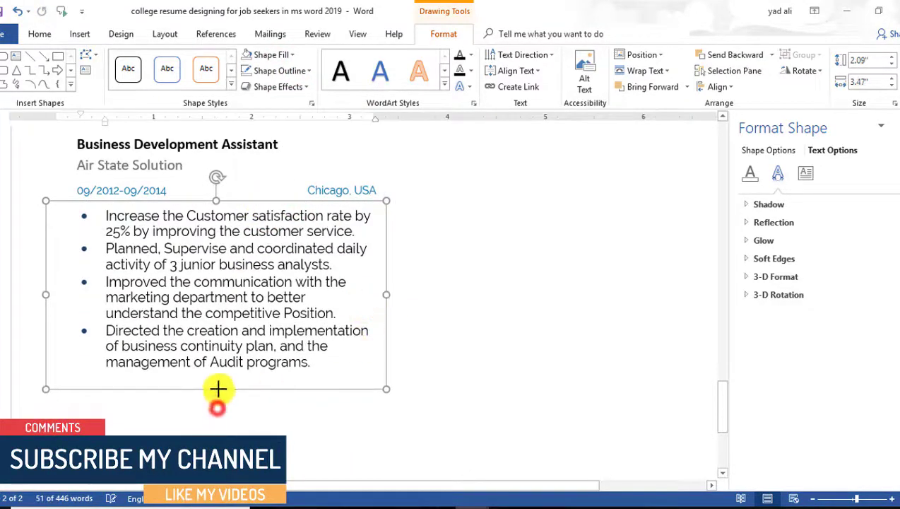
click(256, 417)
scroll(266, 385, down, 5)
scroll(265, 386, down, 3)
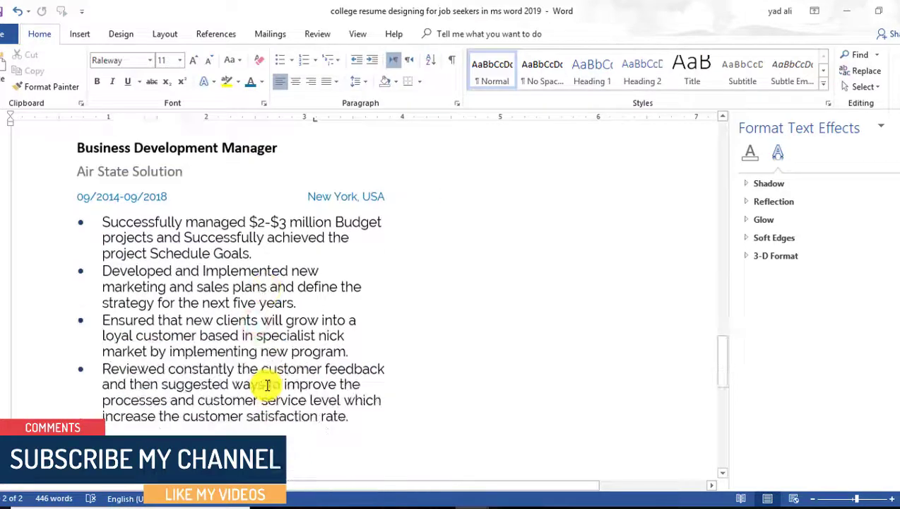
scroll(266, 385, down, 3)
scroll(266, 385, down, 6)
scroll(266, 385, up, 1)
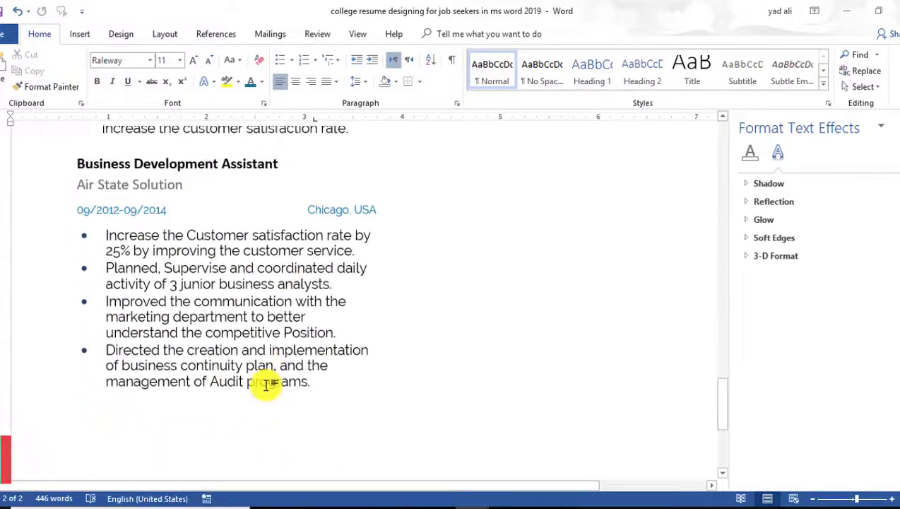
Draw a text box below EDUCATION and type 'Master in computer Science and Business Administration'.
scroll(262, 381, down, 3)
click(239, 369)
click(80, 34)
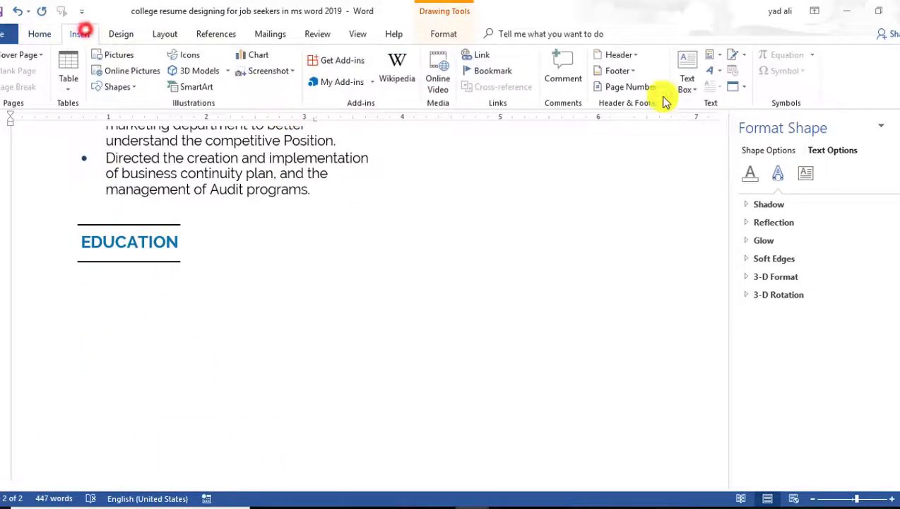
click(686, 84)
click(682, 381)
drag(76, 270, 372, 330)
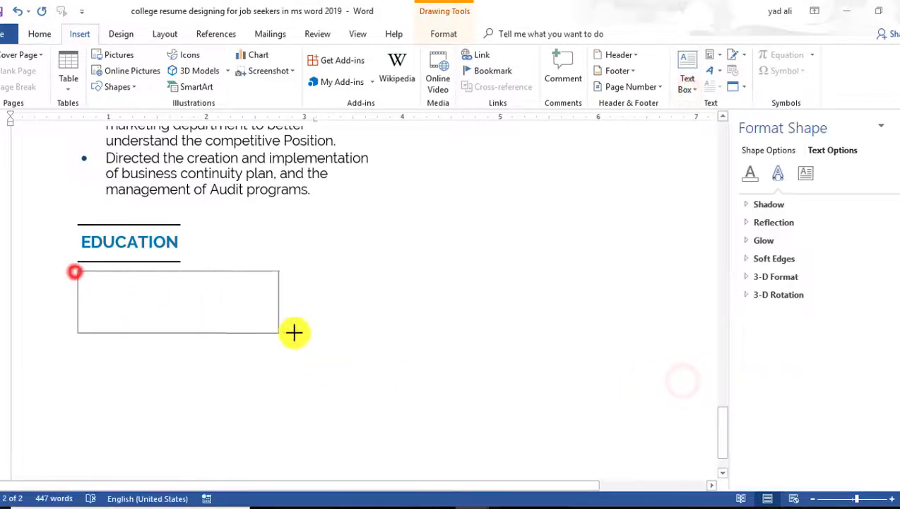
text(M)
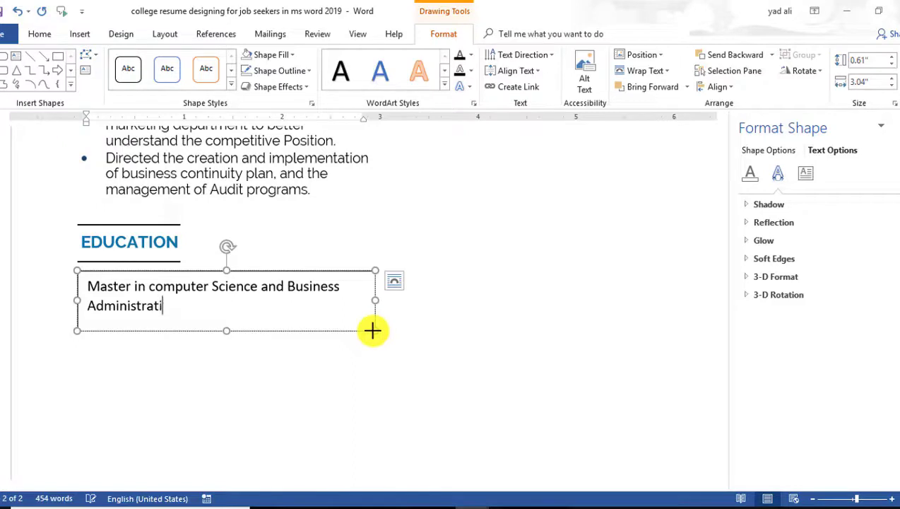
Make the degree text bold.
drag(188, 311, 77, 280)
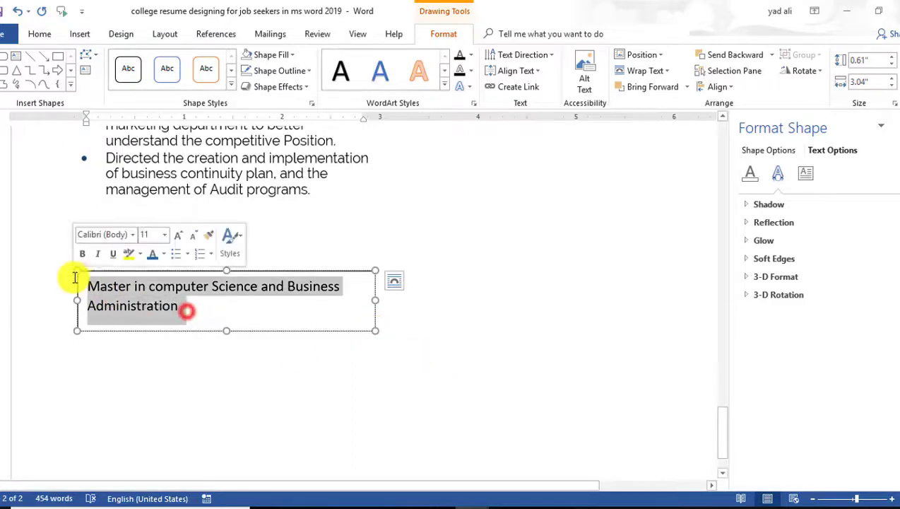
click(39, 33)
click(101, 84)
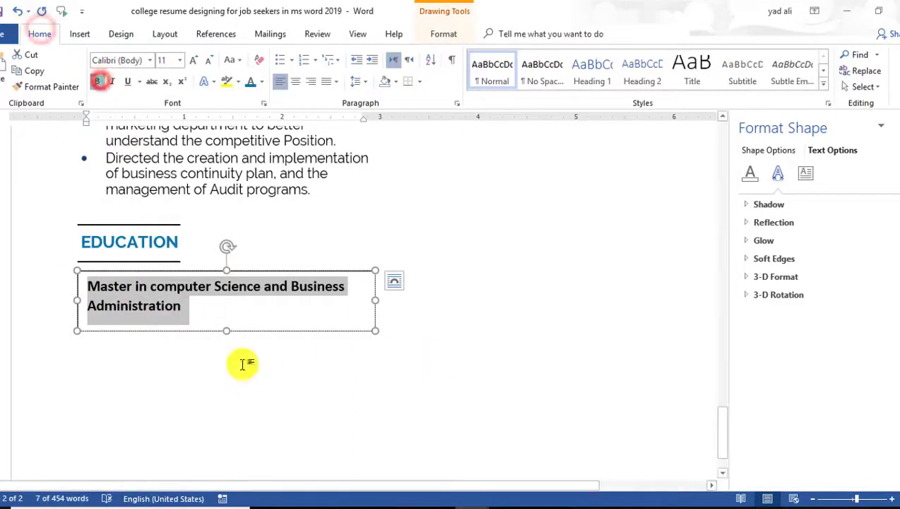
click(227, 331)
Nudge the degree box left and up to align it under the heading.
scroll(242, 361, up, 10)
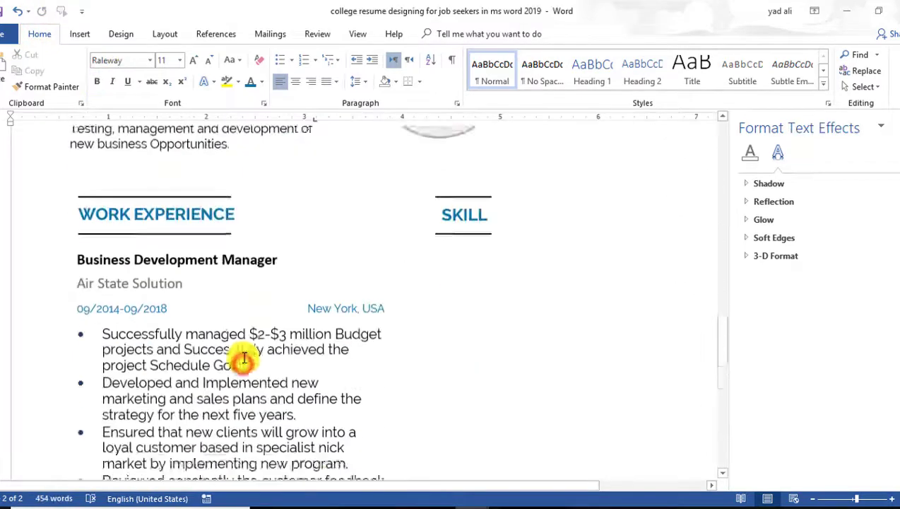
scroll(241, 358, down, 8)
scroll(241, 358, down, 3)
scroll(237, 364, down, 1)
click(230, 373)
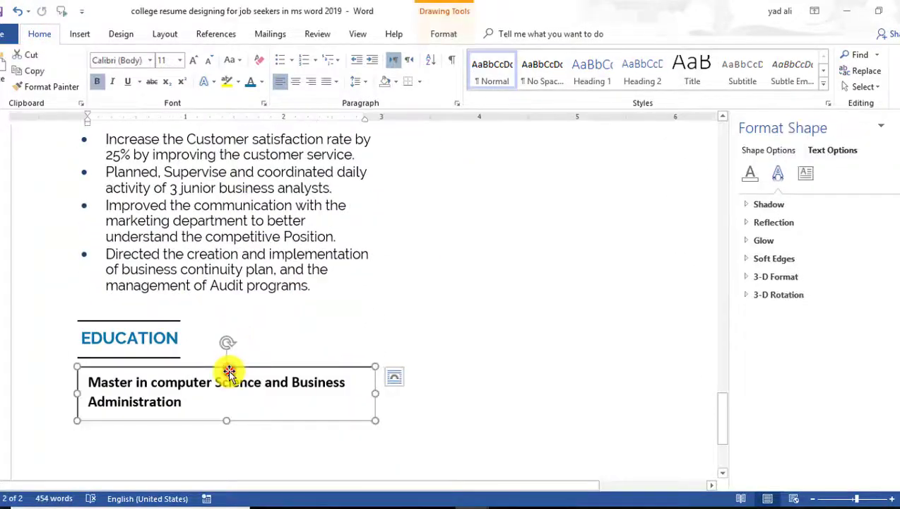
key(Left)
key(Left)
key(Left)
key(Up)
key(Up)
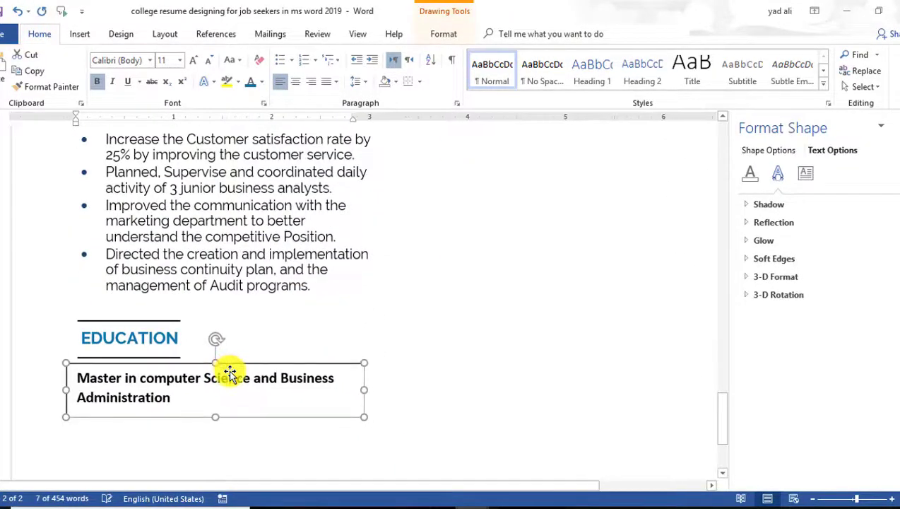
key(Up)
Remove the degree box's fill and outline.
click(444, 34)
click(283, 54)
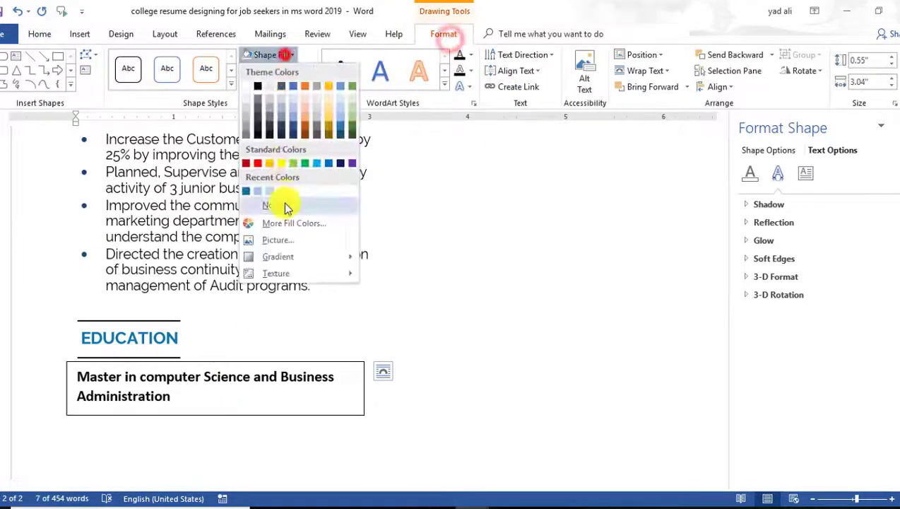
click(287, 204)
click(291, 70)
click(281, 207)
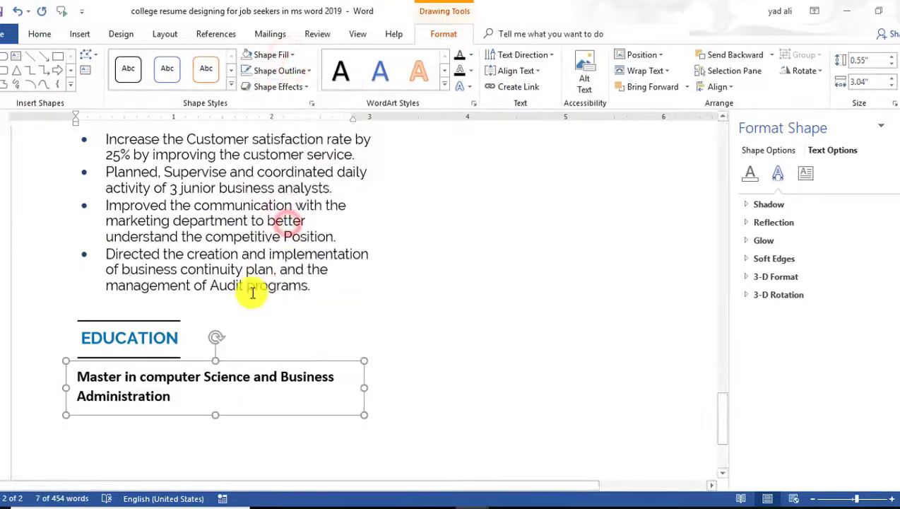
scroll(251, 286, up, 3)
Copy the company box below the degree line and relabel it 'University of Chicago, USA'.
click(173, 233)
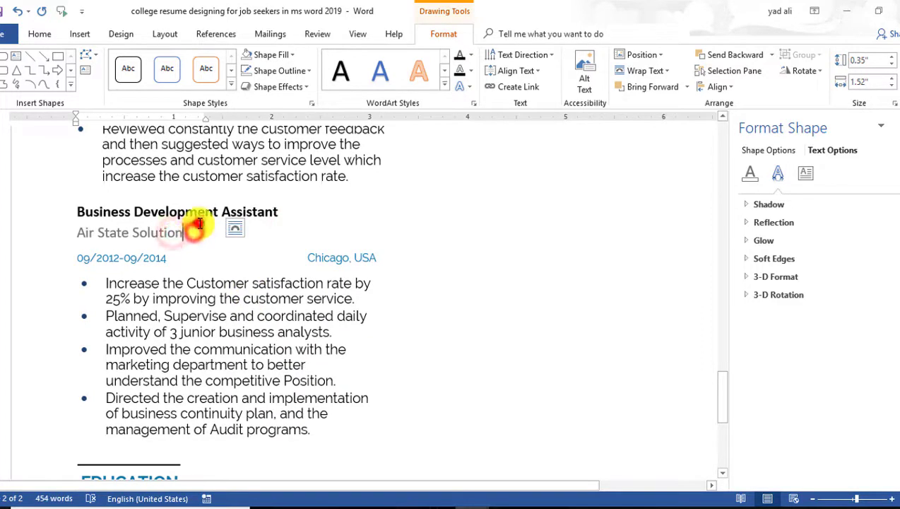
click(158, 255)
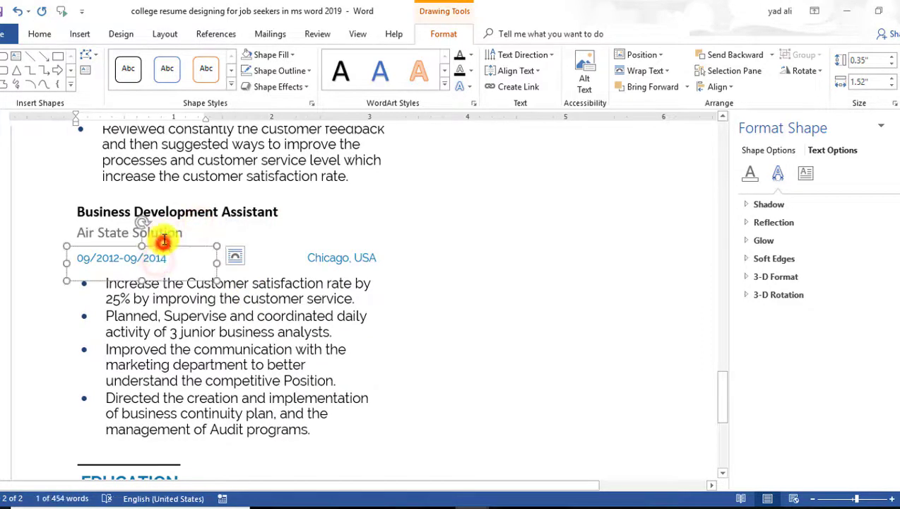
click(167, 235)
mouse_move(187, 221)
mouse_down()
mouse_move(178, 400)
mouse_move(157, 241)
mouse_move(70, 257)
mouse_up()
text(University of)
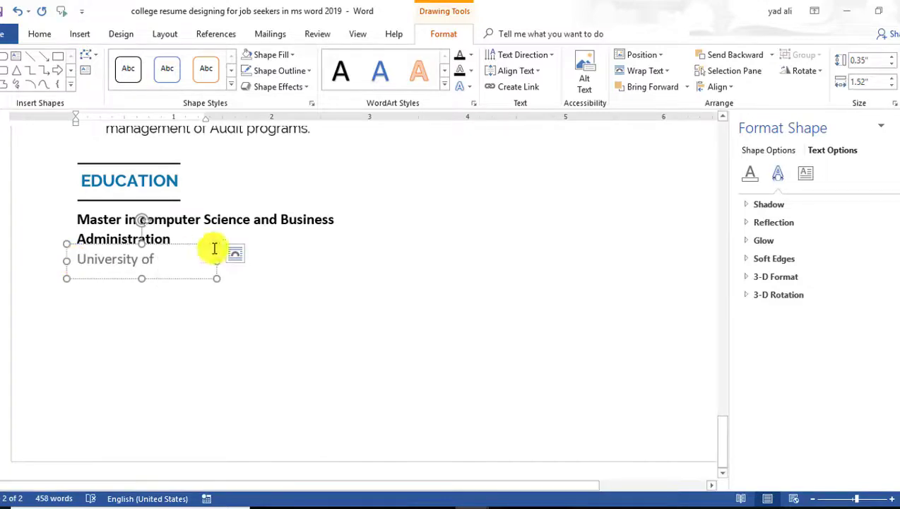
text(Chicago, USA)
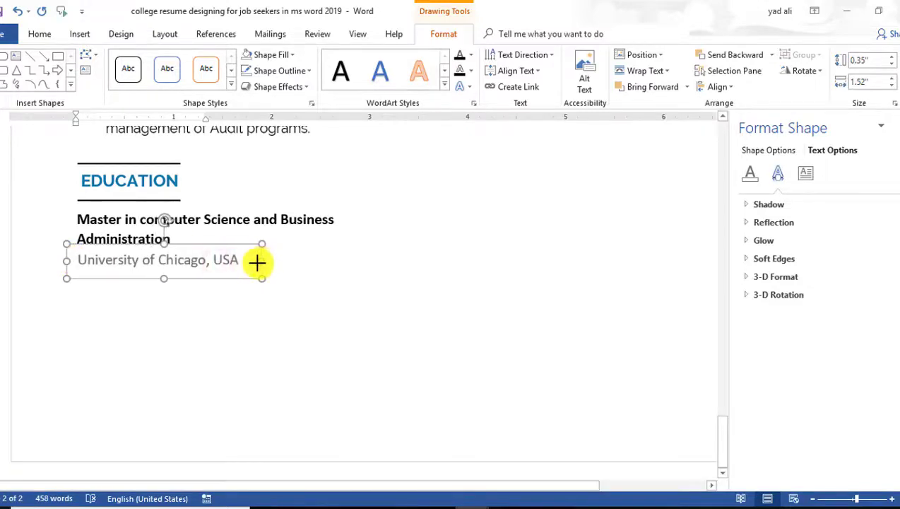
Duplicate the university box below it, enter the dates 09/2006-09/2008, and narrow it.
mouse_move(222, 247)
mouse_down()
mouse_move(221, 265)
mouse_move(65, 286)
mouse_up()
click(229, 284)
text(09/2006-09/2008)
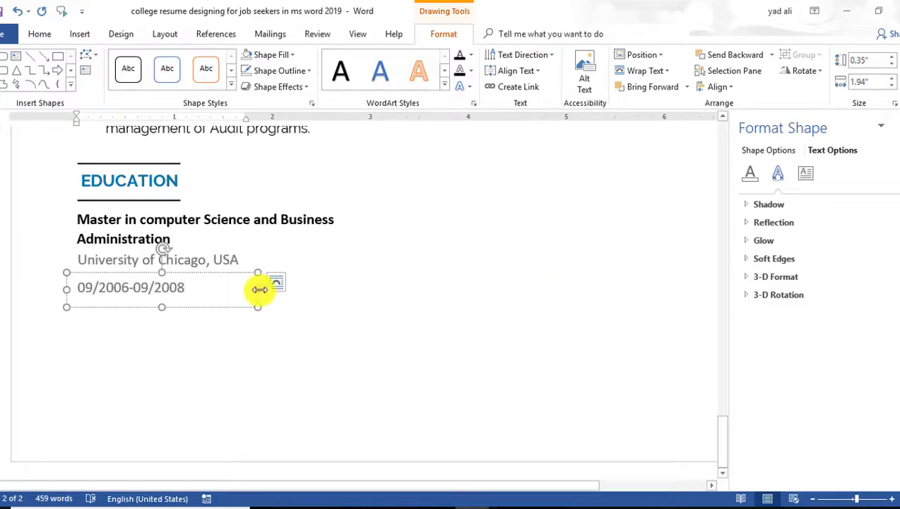
drag(258, 289, 76, 287)
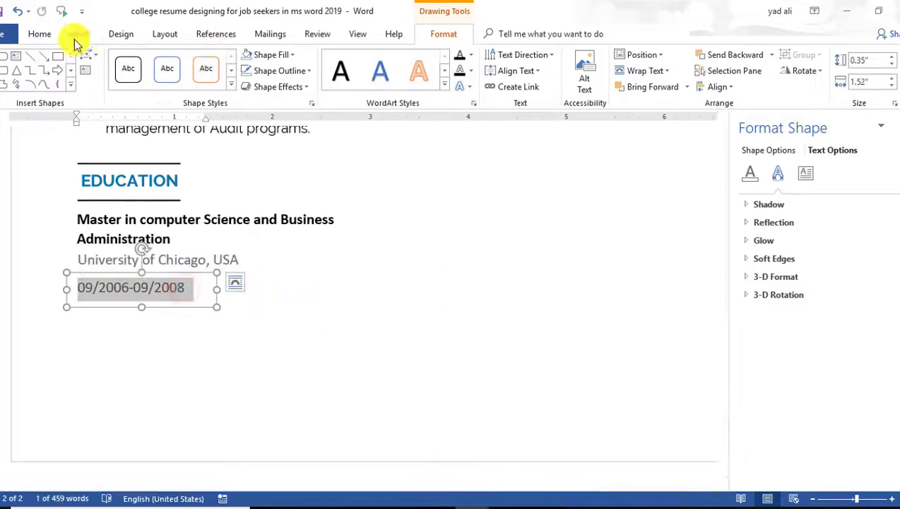
Format the education dates blue, in Raleway, at size 8.
click(40, 34)
click(251, 82)
scroll(262, 261, up, 4)
scroll(261, 263, up, 3)
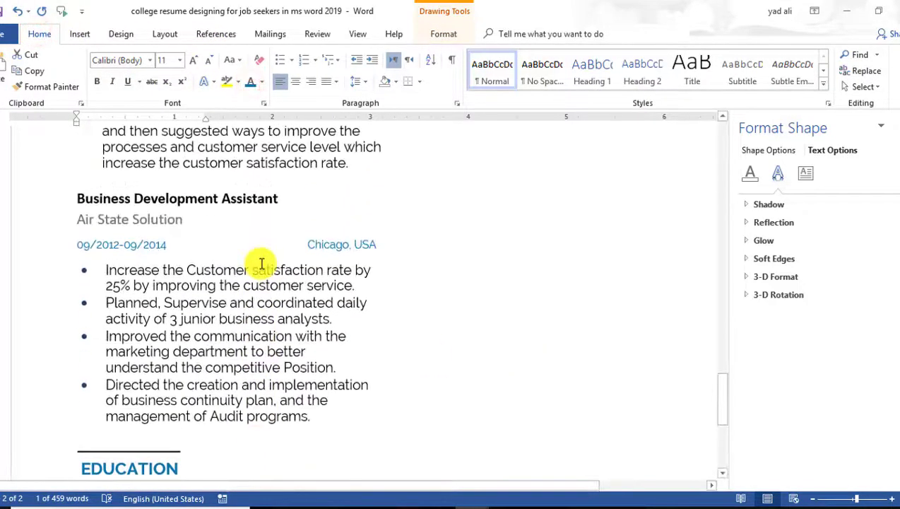
scroll(261, 262, down, 5)
click(136, 62)
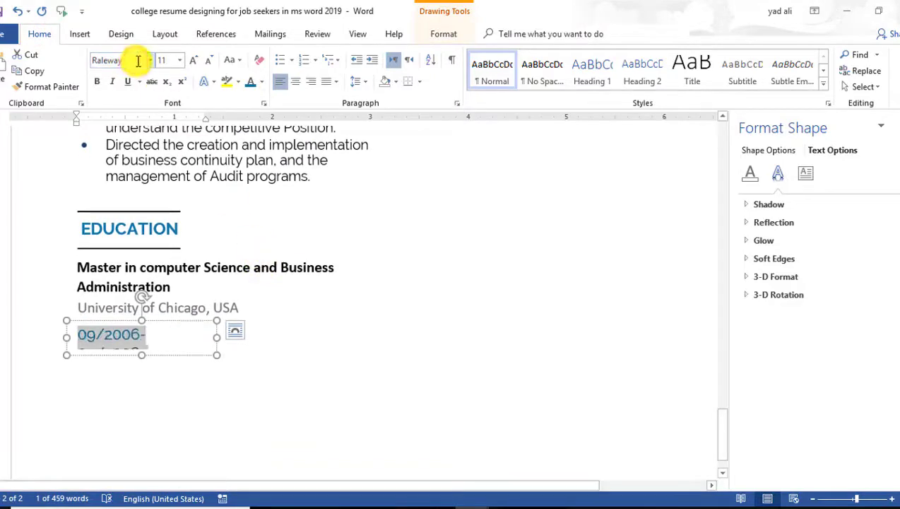
click(164, 60)
text(8)
key(Return)
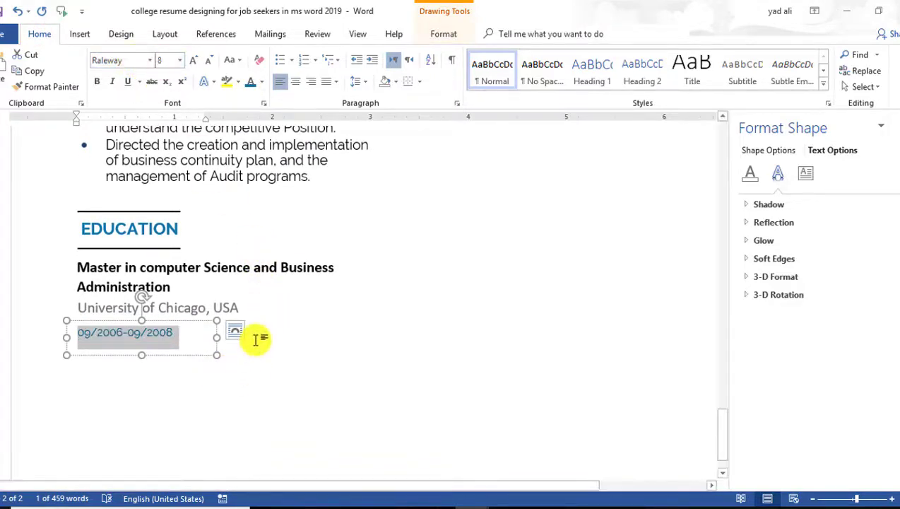
Check the Chicago, USA location box and scroll back up to the SKILL column.
scroll(258, 340, up, 5)
click(327, 243)
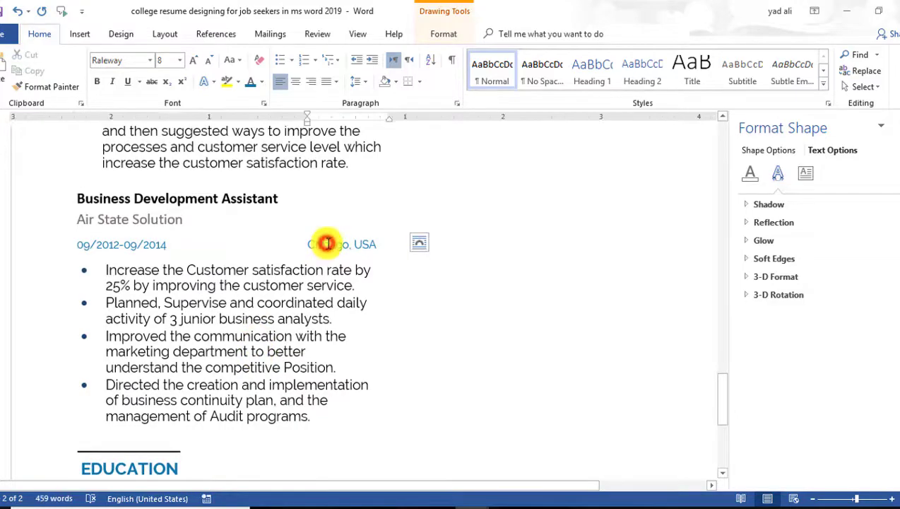
scroll(281, 338, down, 3)
scroll(281, 338, down, 3)
scroll(281, 338, up, 9)
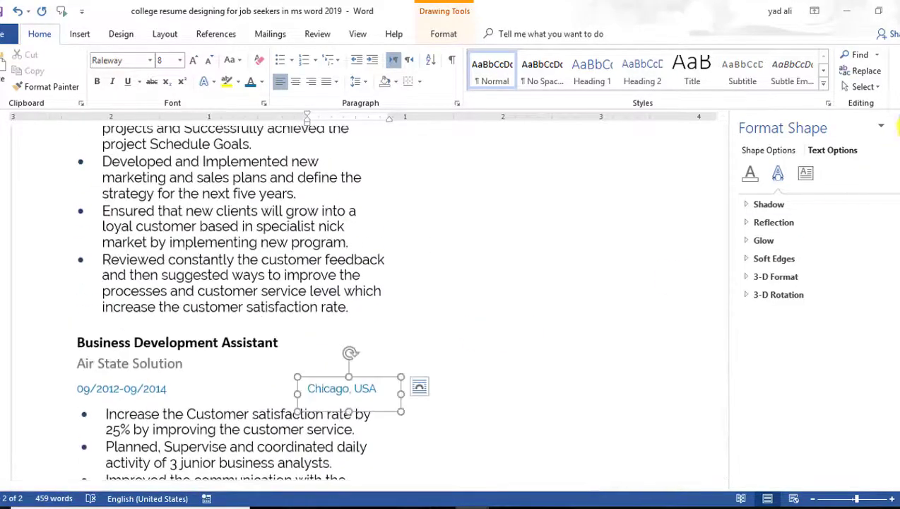
scroll(622, 323, up, 1)
scroll(622, 323, up, 3)
Draw a rounded rectangle below the SKILL heading.
scroll(491, 244, up, 1)
click(491, 245)
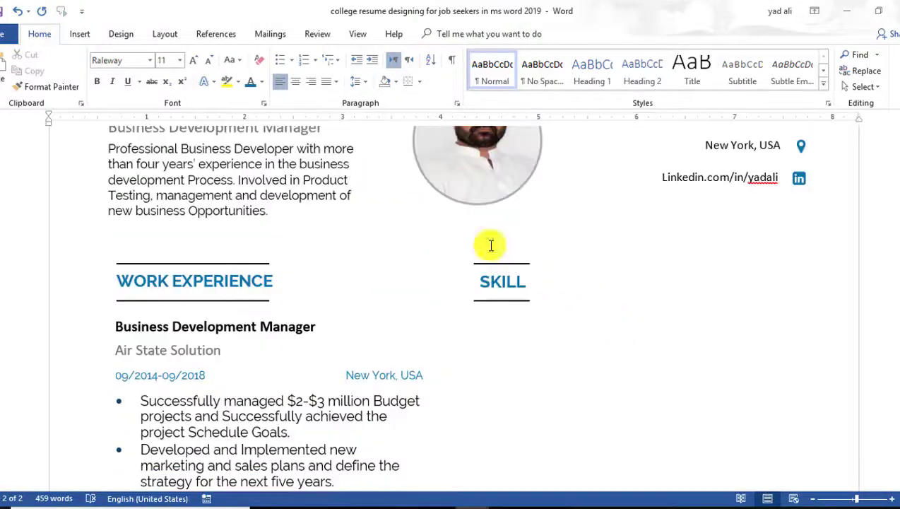
click(80, 34)
click(117, 86)
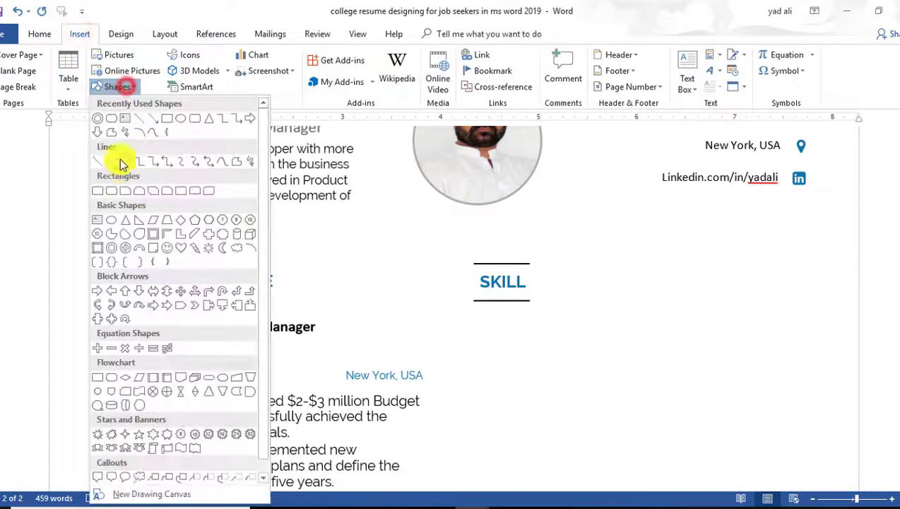
click(189, 120)
drag(474, 321, 542, 356)
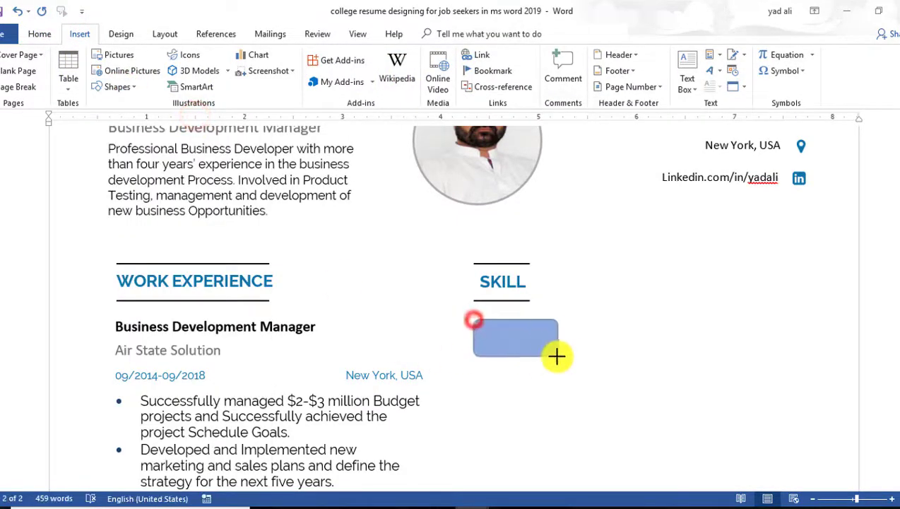
Draw a text box over the rectangle and type 'SEO'.
click(110, 34)
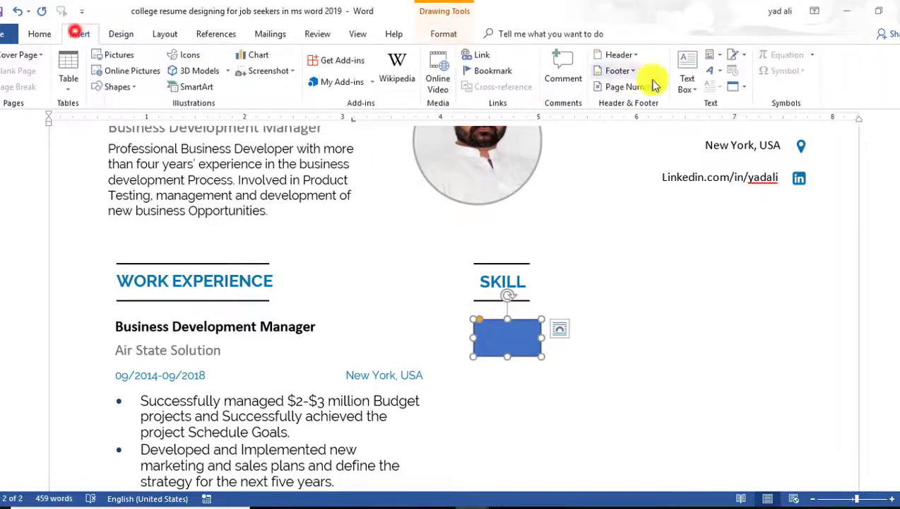
click(687, 78)
click(678, 381)
mouse_move(477, 311)
mouse_down()
mouse_move(529, 369)
mouse_move(536, 367)
mouse_move(506, 348)
mouse_up()
text(SEO)
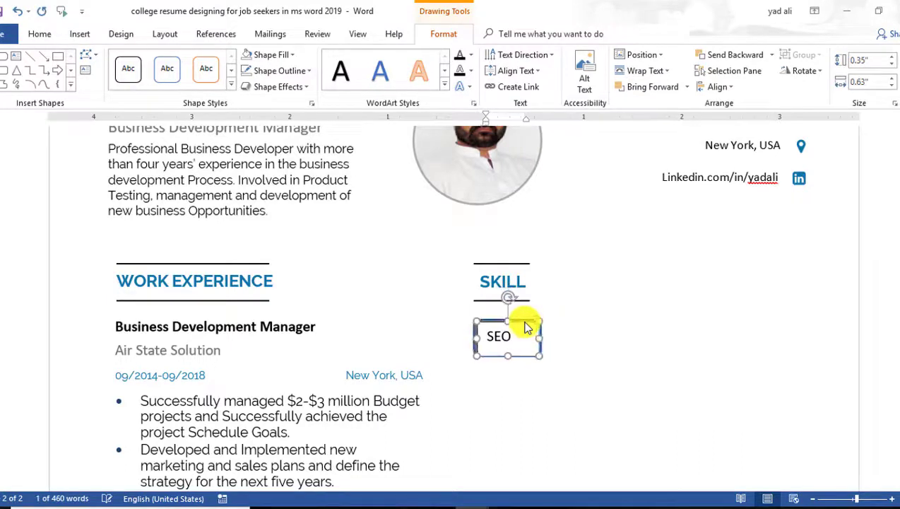
Give the SEO text box a blue fill, no outline, and white text.
click(291, 55)
click(283, 207)
click(289, 71)
click(286, 221)
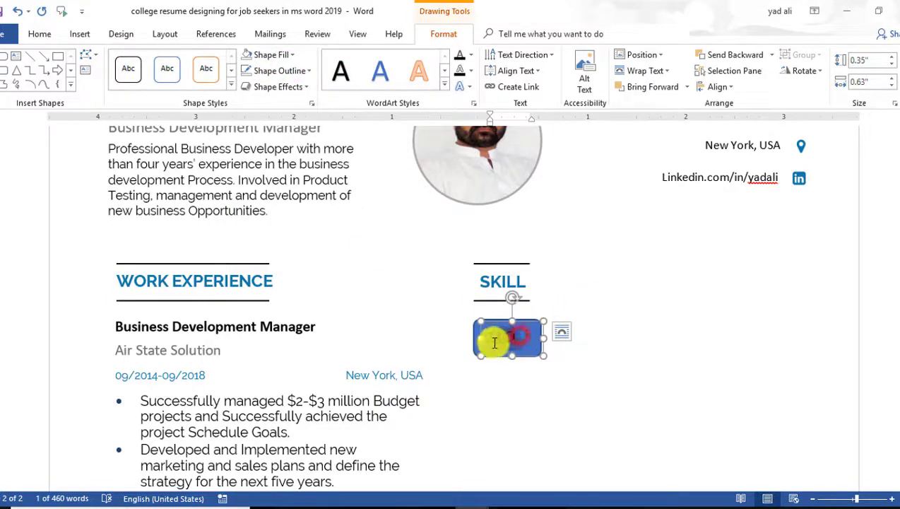
click(40, 33)
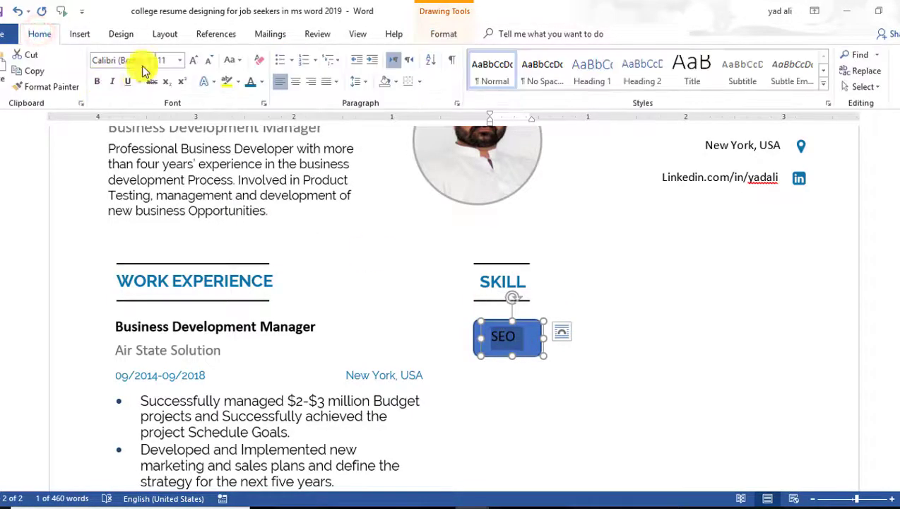
click(262, 82)
click(252, 127)
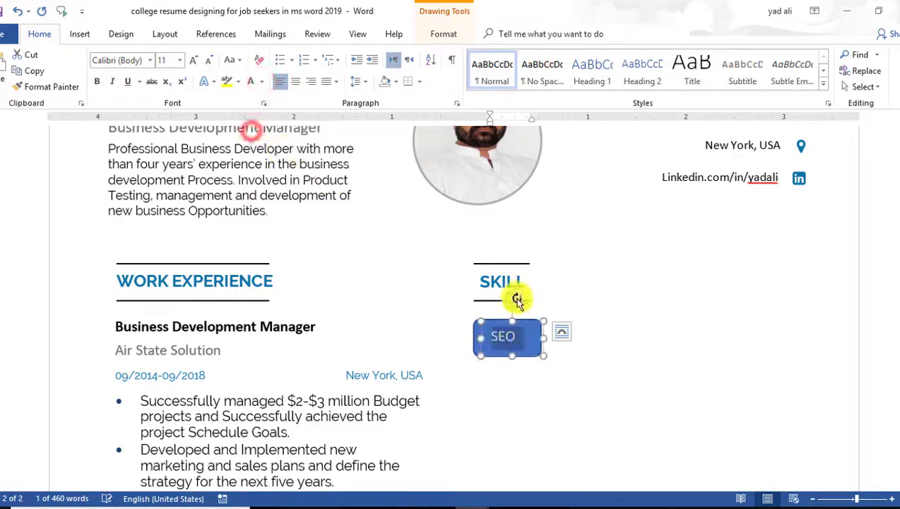
Remove the outlines from the SEO box and rectangle, and fit the text box onto the rectangle.
click(594, 339)
scroll(590, 340, down, 1)
click(529, 320)
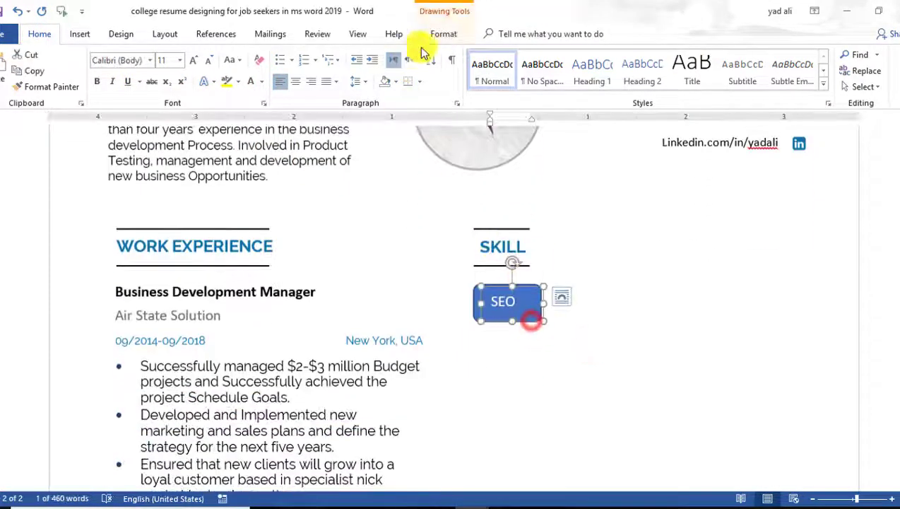
click(436, 36)
click(311, 72)
click(293, 219)
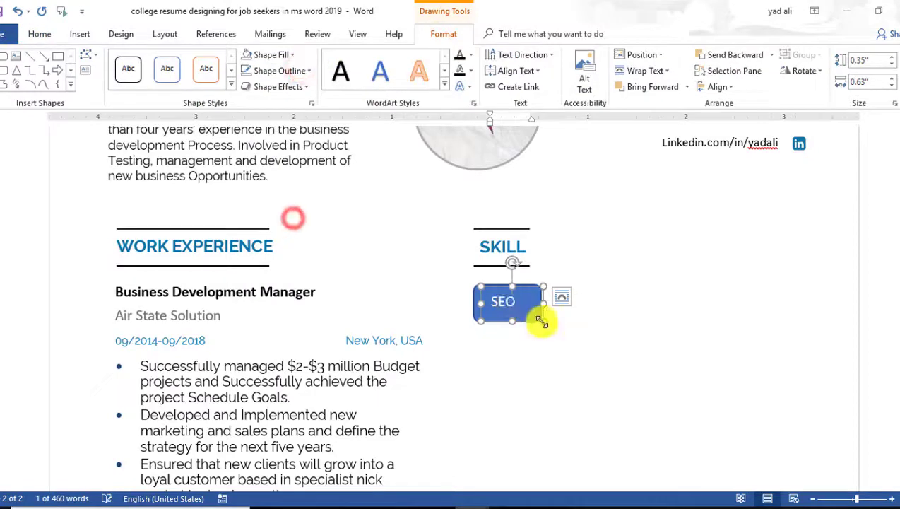
click(475, 311)
click(309, 70)
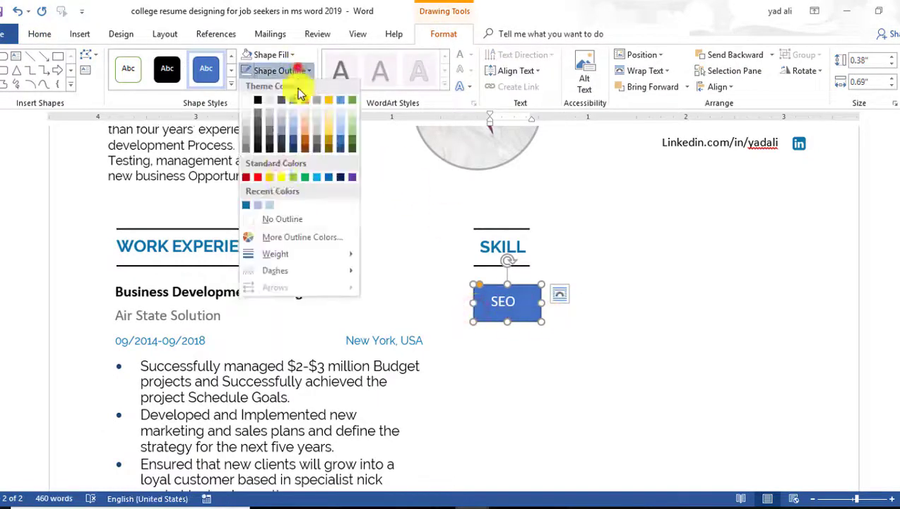
click(281, 221)
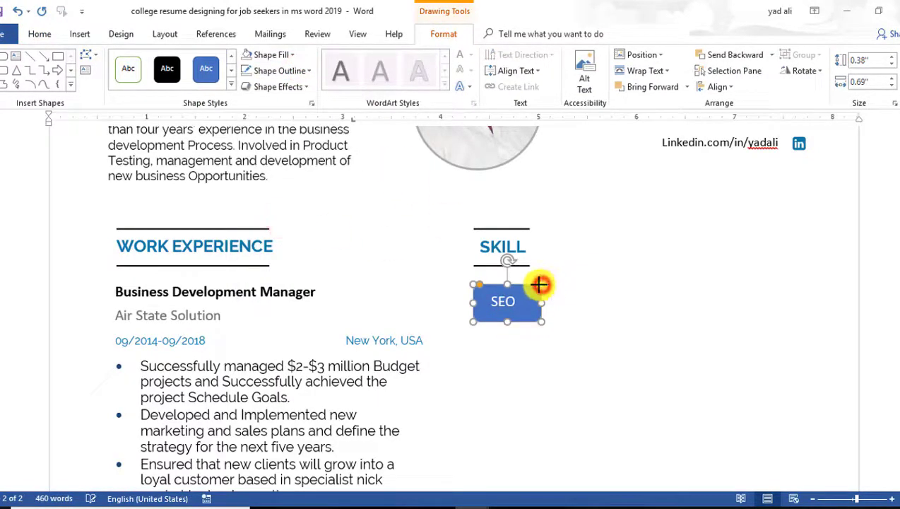
drag(540, 284, 526, 292)
Give the rounded rectangle a darker blue fill and select it together with the SEO text box.
click(512, 300)
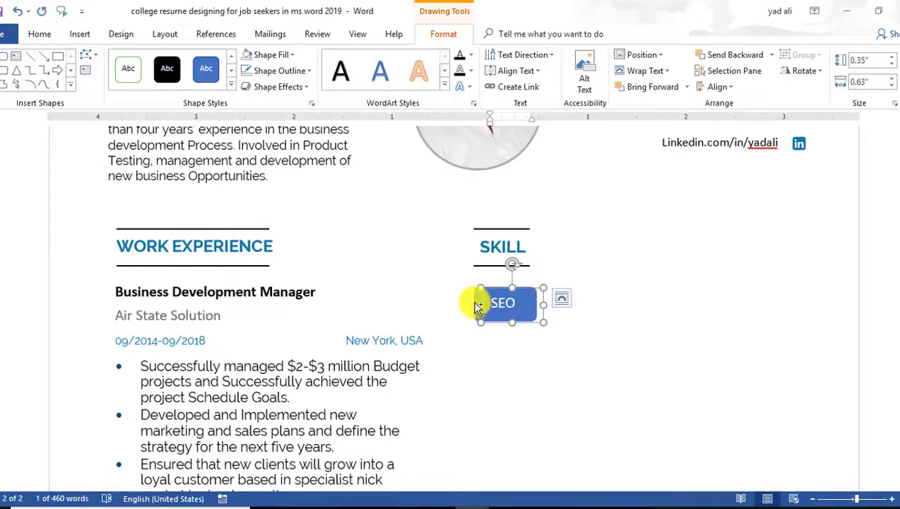
click(571, 311)
scroll(571, 311, up, 2)
scroll(472, 343, down, 1)
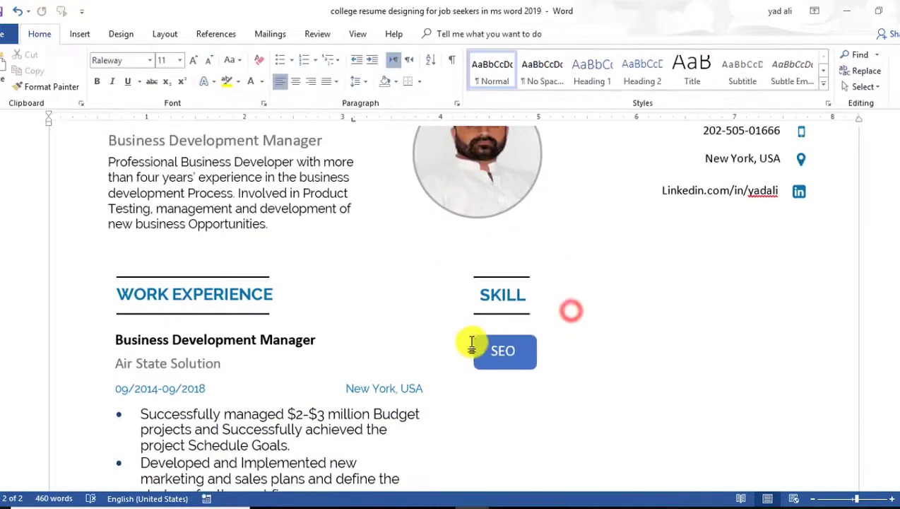
click(472, 343)
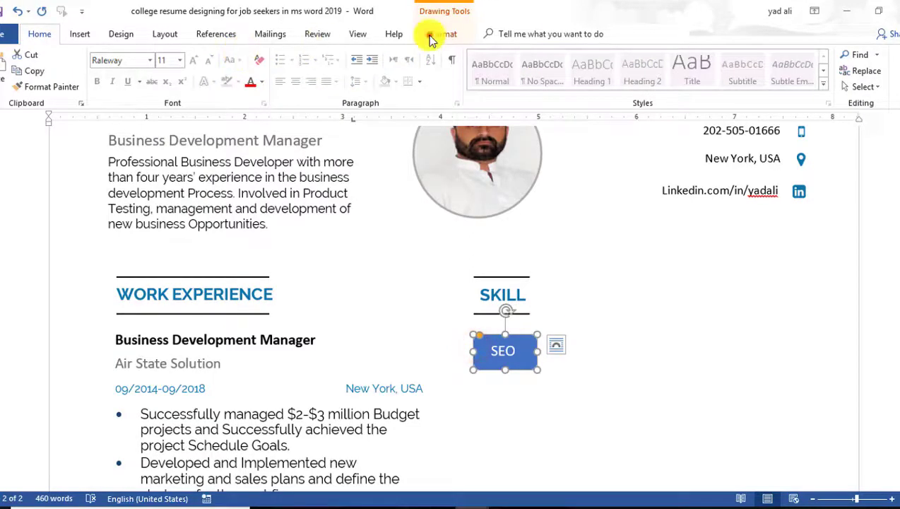
click(434, 35)
click(276, 55)
click(246, 193)
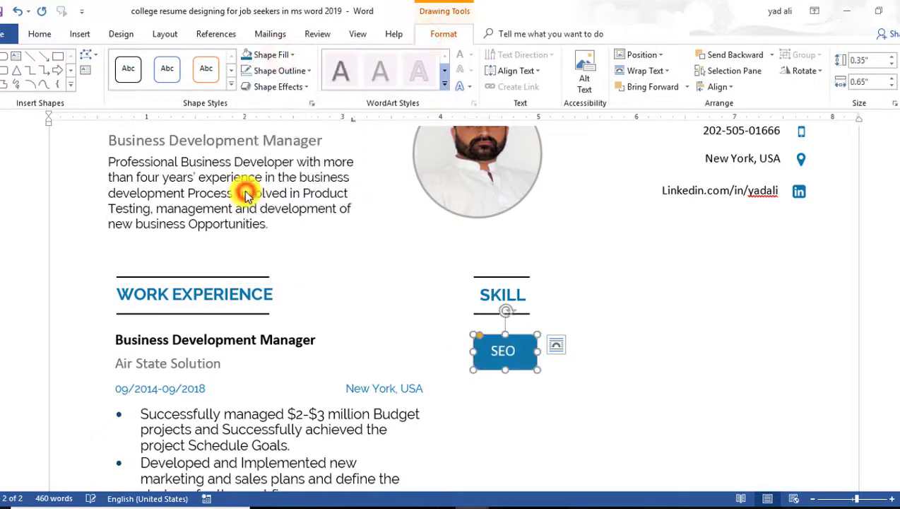
click(514, 349)
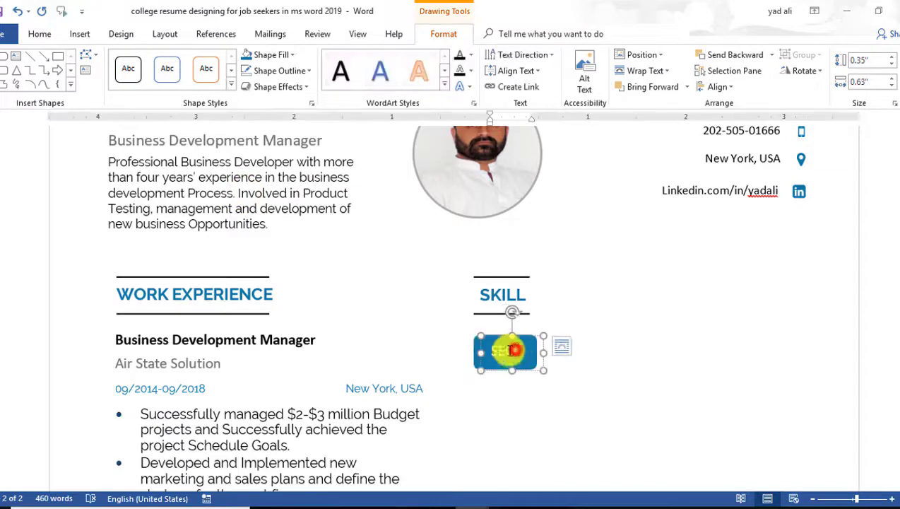
click(806, 54)
Group the SEO tag, copy it, and widen the second copy.
click(812, 70)
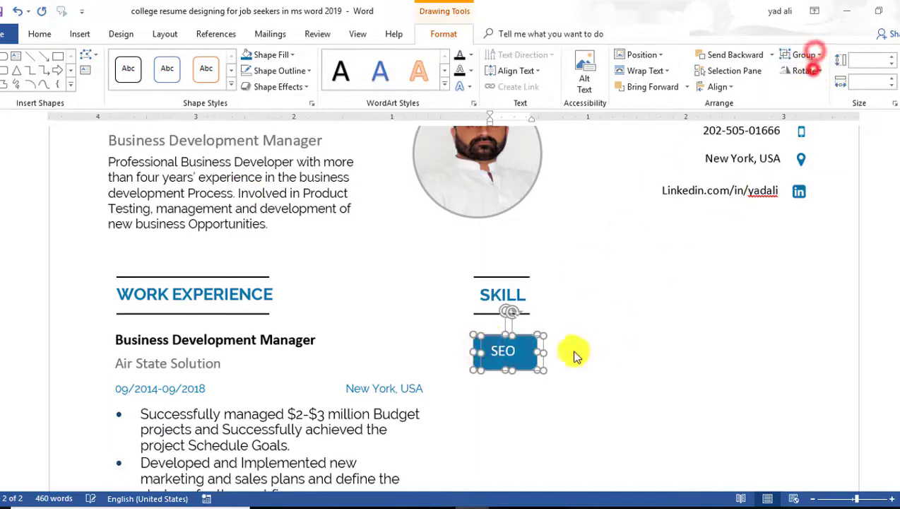
mouse_move(551, 336)
mouse_down()
mouse_move(663, 341)
mouse_move(524, 388)
mouse_up()
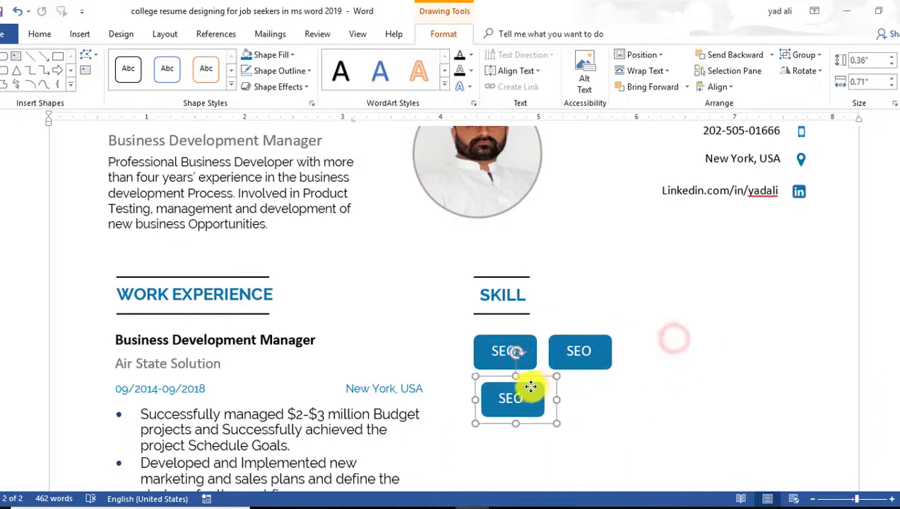
click(587, 352)
drag(624, 352, 708, 353)
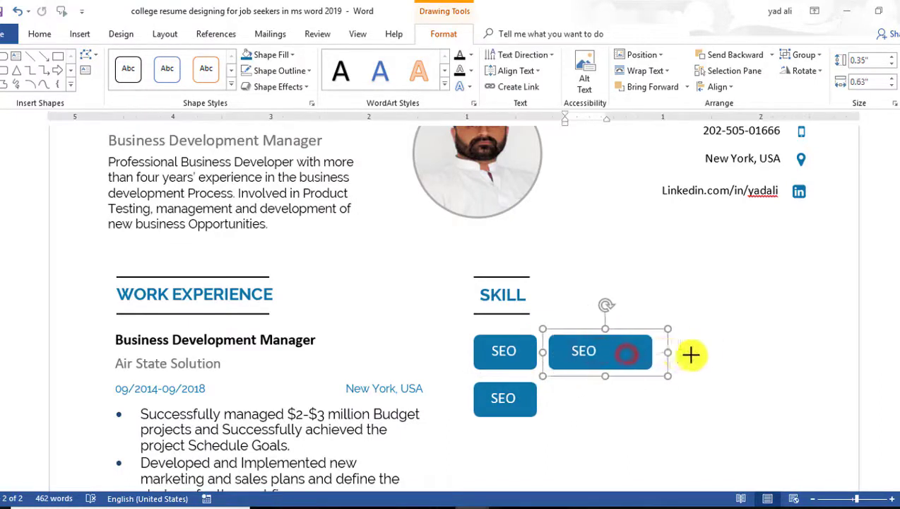
Relabel the widened tag 'Public Speaking' and set it in Raleway.
drag(566, 359, 570, 366)
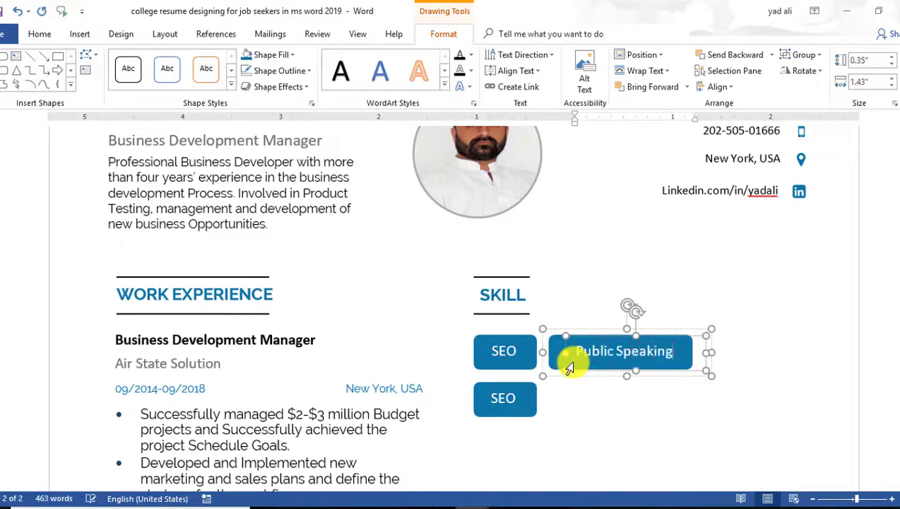
drag(667, 357, 571, 352)
click(39, 33)
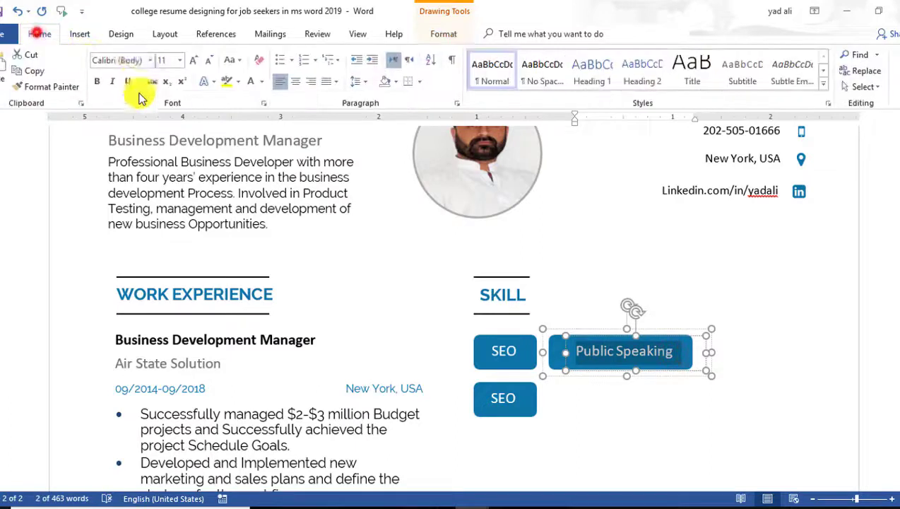
click(134, 60)
text(Raleway)
key(Return)
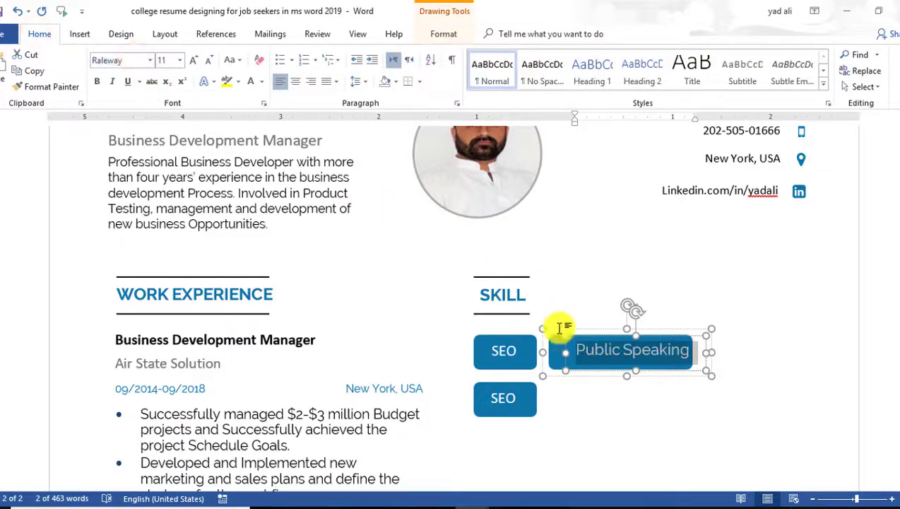
click(566, 347)
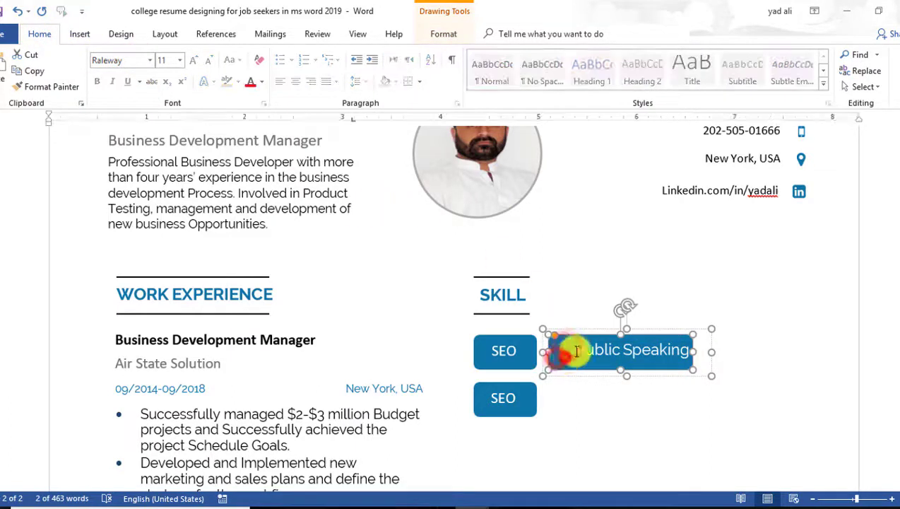
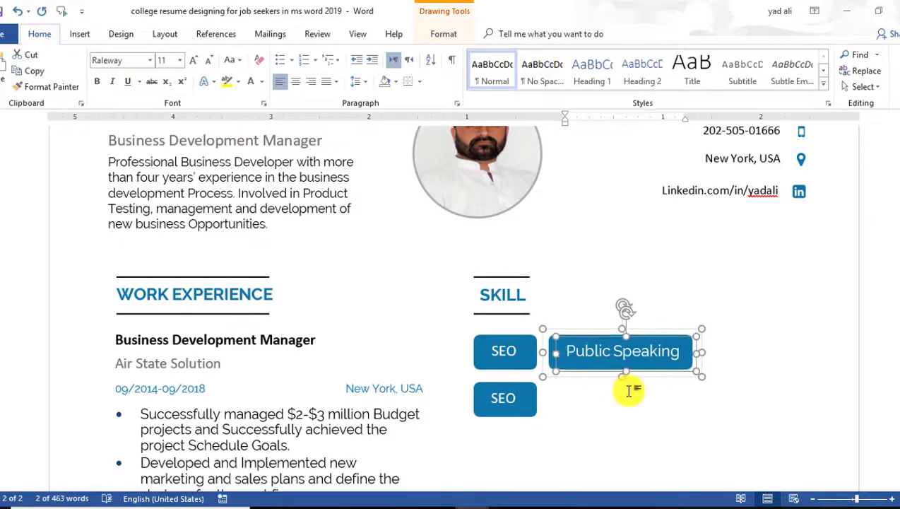
Set the first SEO skill tag's text to the Raleway font.
click(599, 414)
click(515, 351)
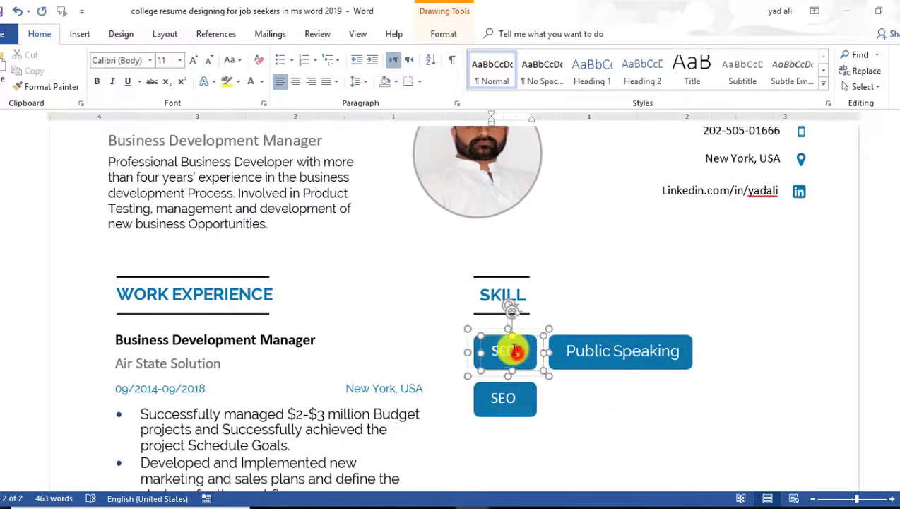
click(120, 61)
key(Return)
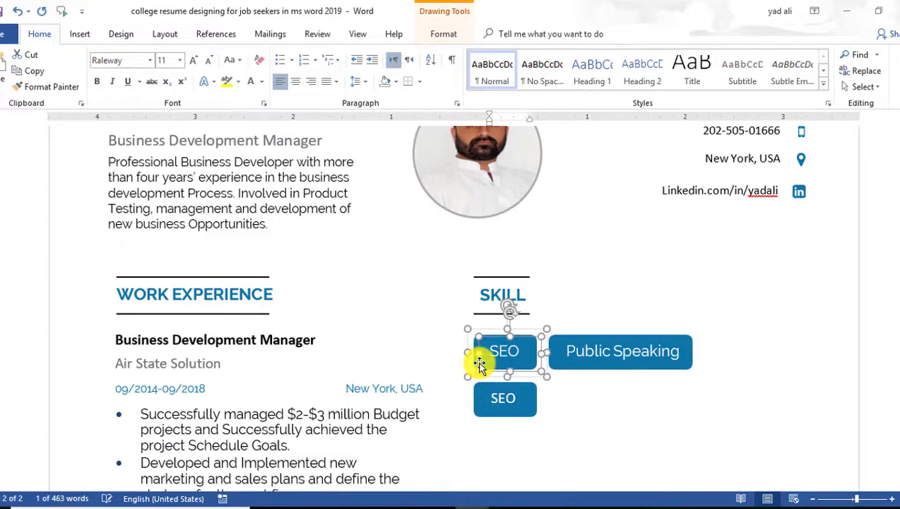
Delete the spare lower SEO tag copy.
scroll(684, 392, down, 3)
scroll(636, 354, down, 1)
click(524, 293)
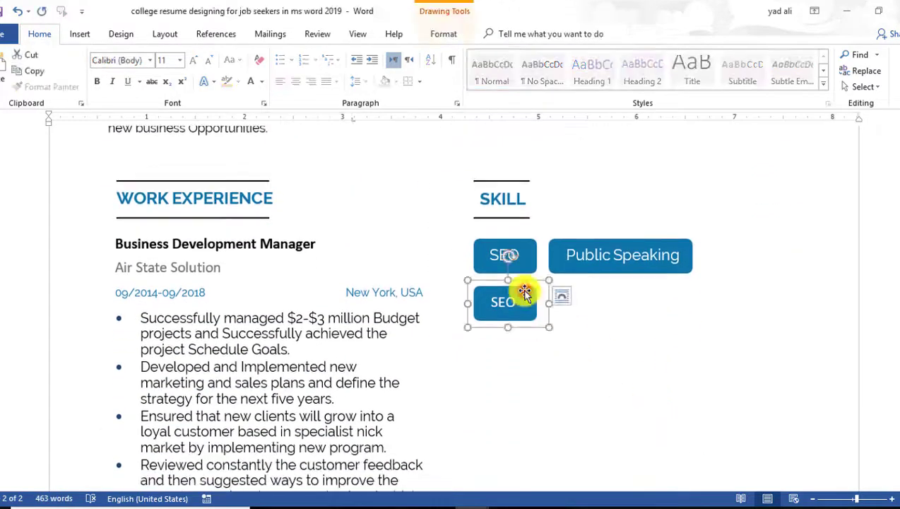
key(Delete)
Copy the Public Speaking tag to its right, retitle it Research, and narrow it to fit.
drag(644, 239, 760, 252)
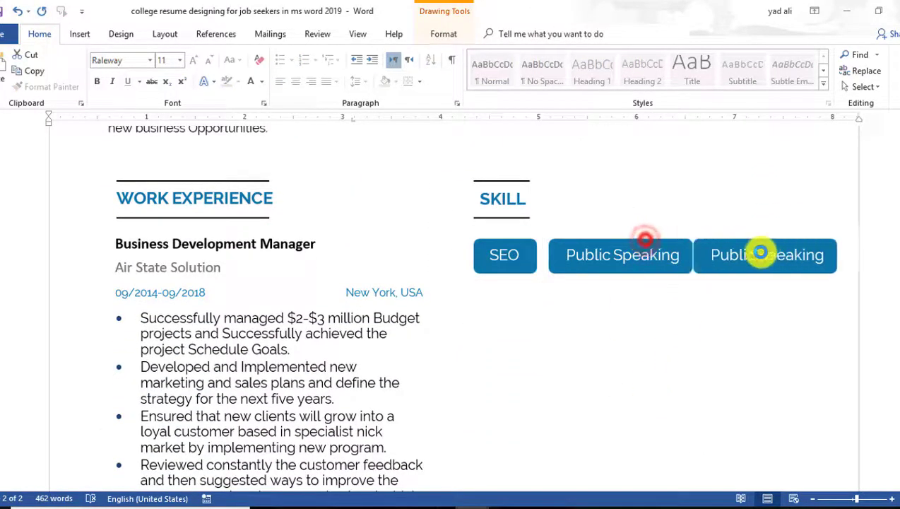
drag(830, 258, 709, 258)
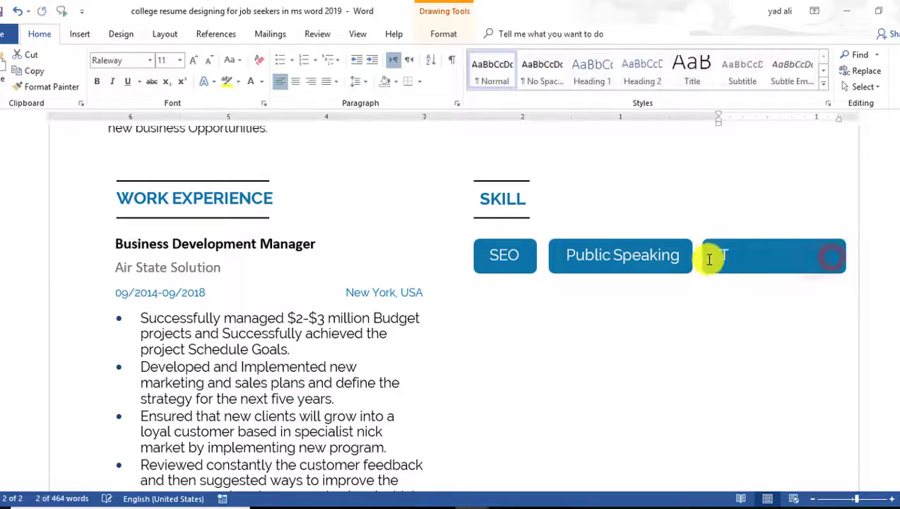
text(earch)
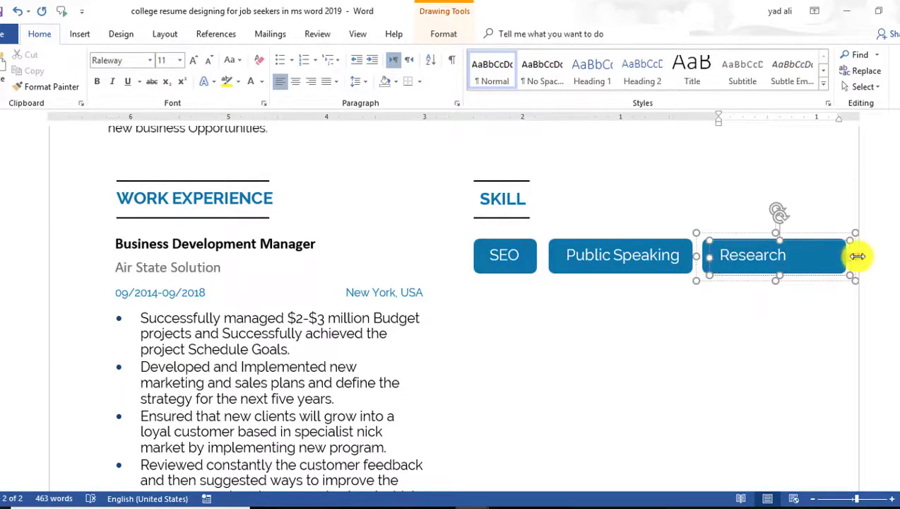
drag(857, 257, 809, 258)
scroll(756, 328, up, 2)
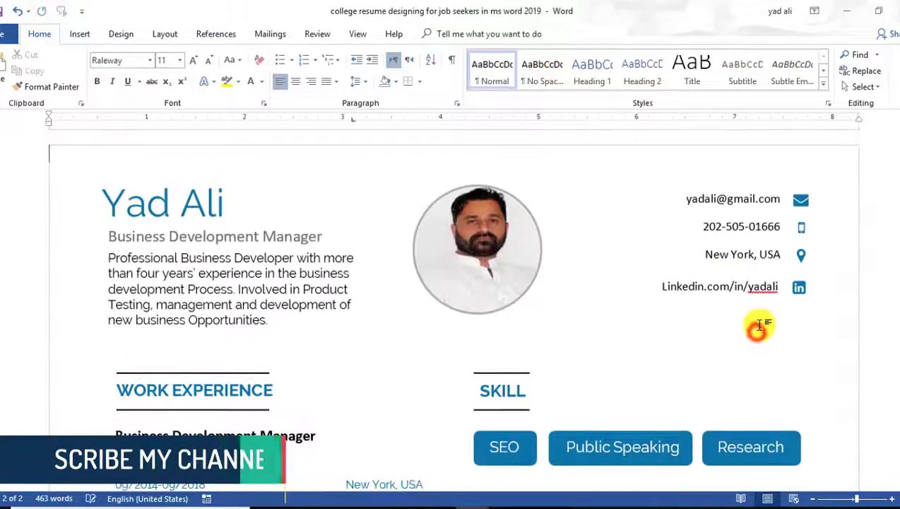
scroll(755, 324, down, 1)
click(633, 341)
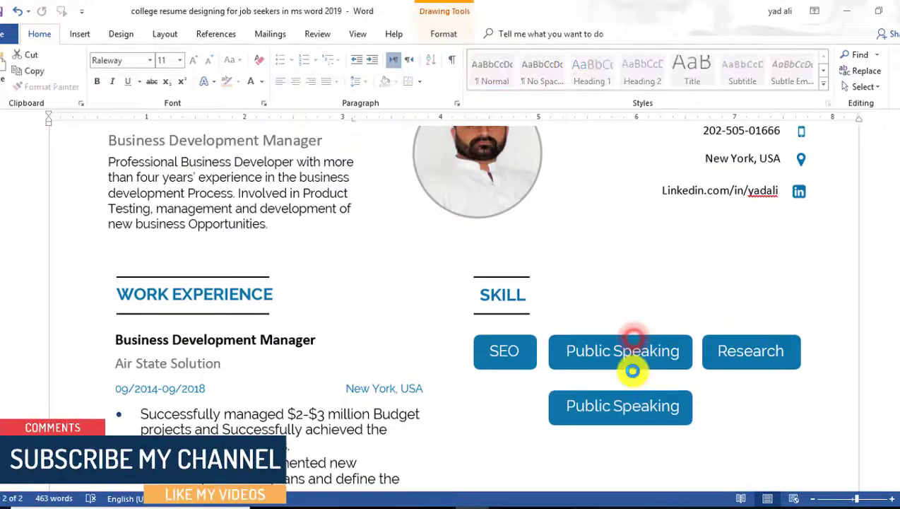
Copy a skill tag into a new row, retitle it Teamwork, and narrow it to fit.
drag(633, 369, 558, 398)
scroll(621, 364, down, 1)
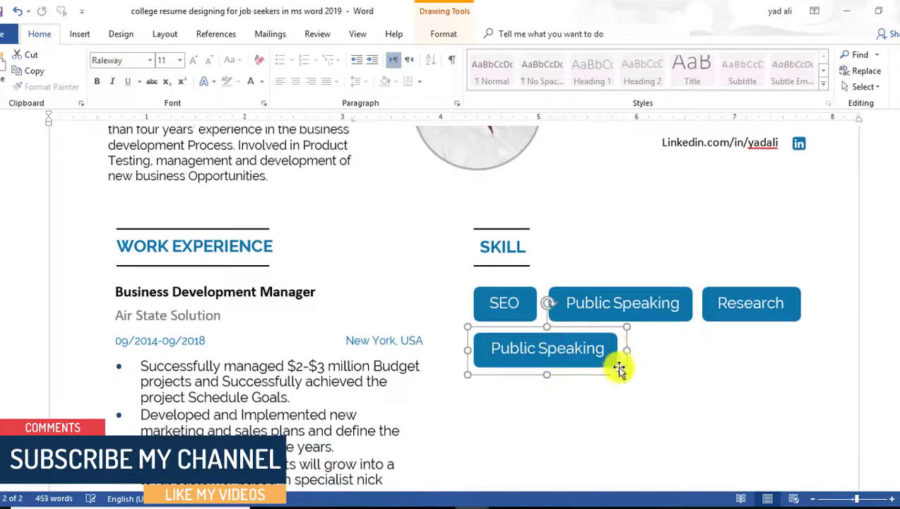
drag(493, 347, 633, 416)
text(Team)
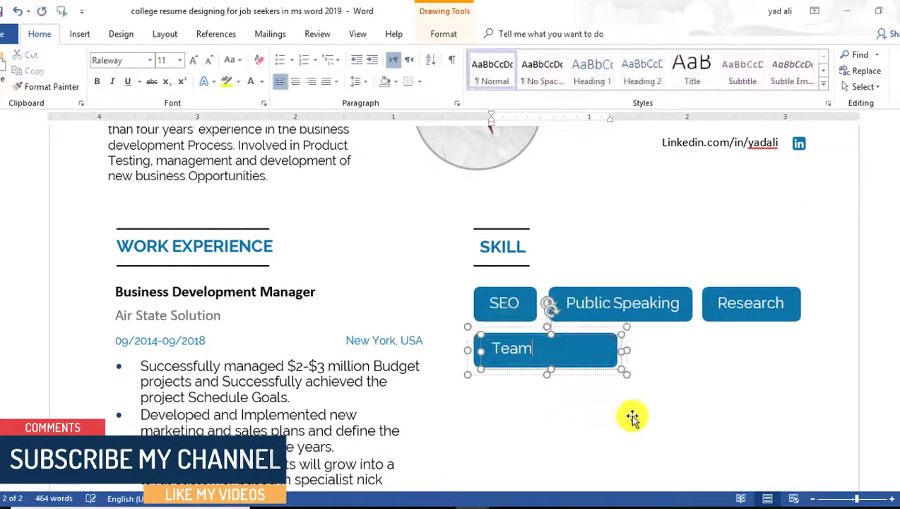
text(work)
mouse_move(627, 350)
mouse_down()
mouse_move(594, 355)
mouse_move(686, 354)
mouse_move(617, 349)
mouse_up()
Retitle copied tags as Sales and Marketing and Email Marketing, each on one line.
click(685, 353)
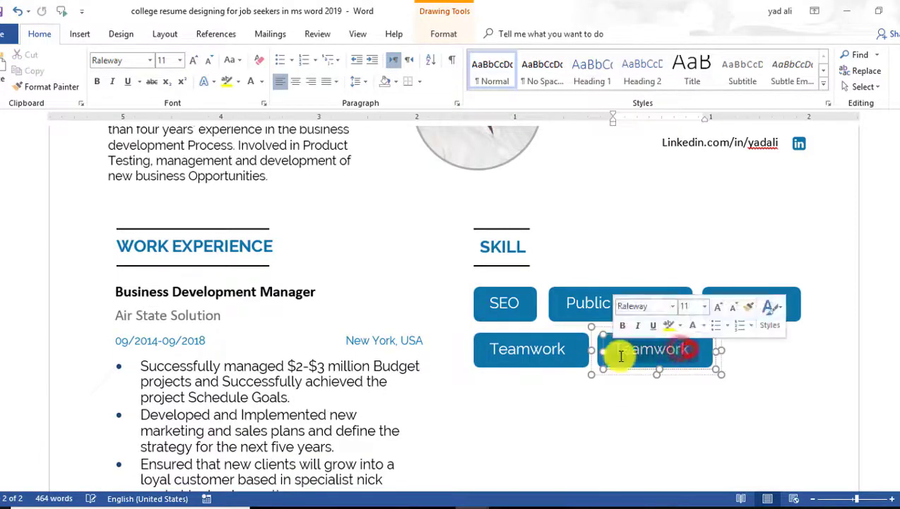
text(Sales and)
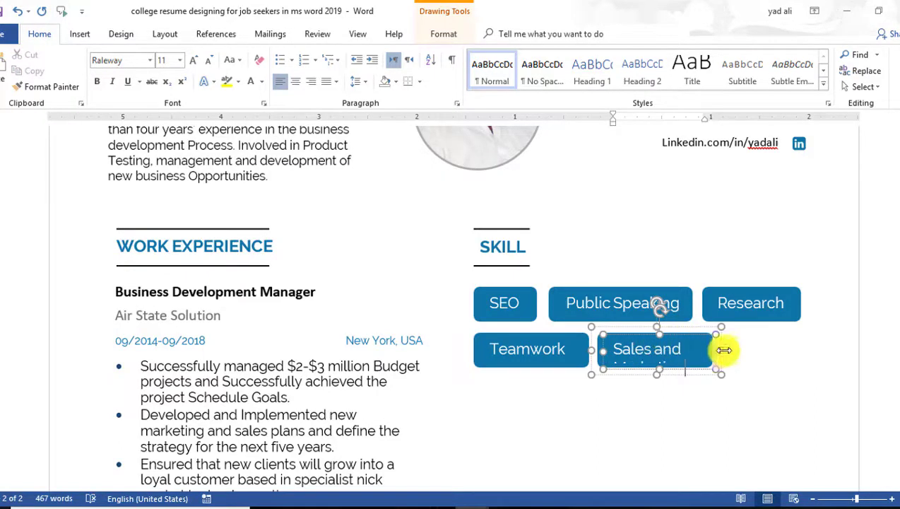
mouse_move(725, 349)
mouse_down()
mouse_move(790, 354)
mouse_move(632, 397)
mouse_move(490, 394)
mouse_up()
text(Tim)
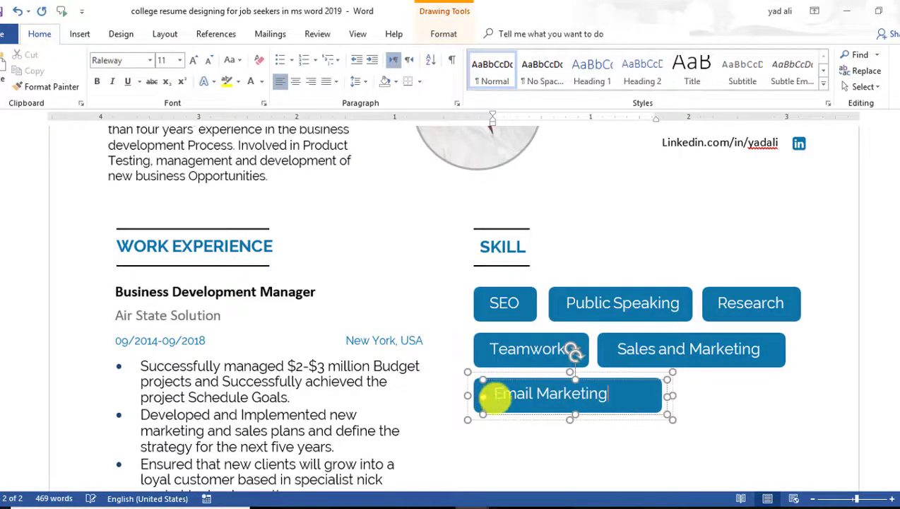
drag(676, 396, 645, 395)
Copy the Email Marketing tag to its right as Negotiation, narrowed to fit its text.
scroll(636, 381, down, 2)
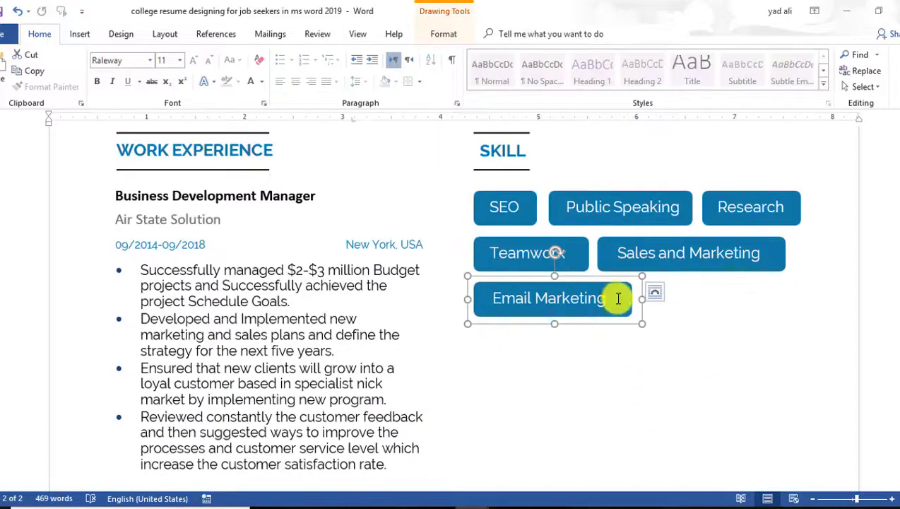
mouse_move(616, 292)
ctrl+mouse_down()
mouse_move(756, 296)
mouse_move(672, 305)
ctrl+mouse_up()
click(769, 301)
text(Negotiation)
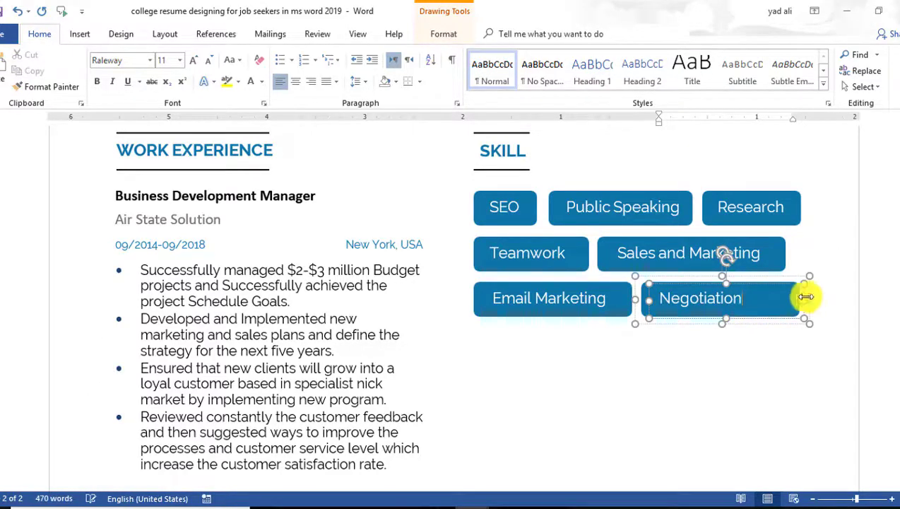
drag(806, 297, 772, 298)
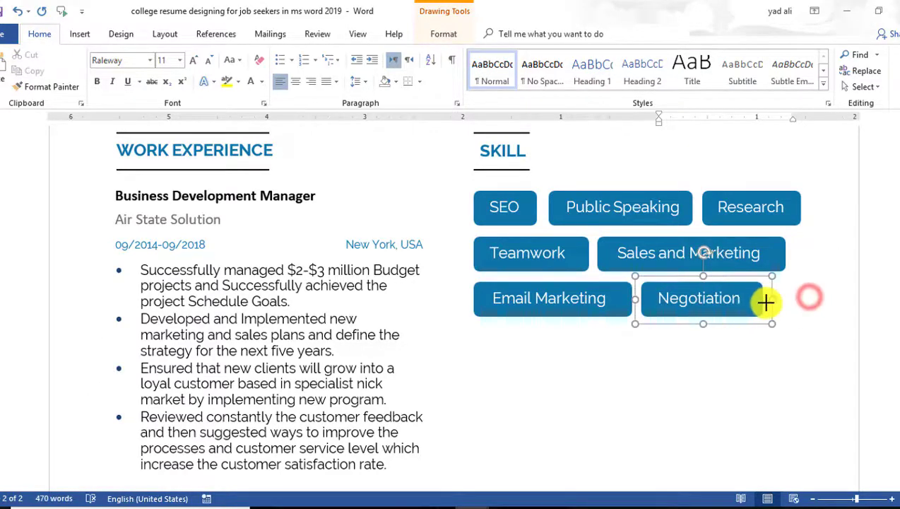
click(724, 387)
Copy the SKILL heading below the tags and retitle it ORGANIZATION in uppercase.
click(514, 193)
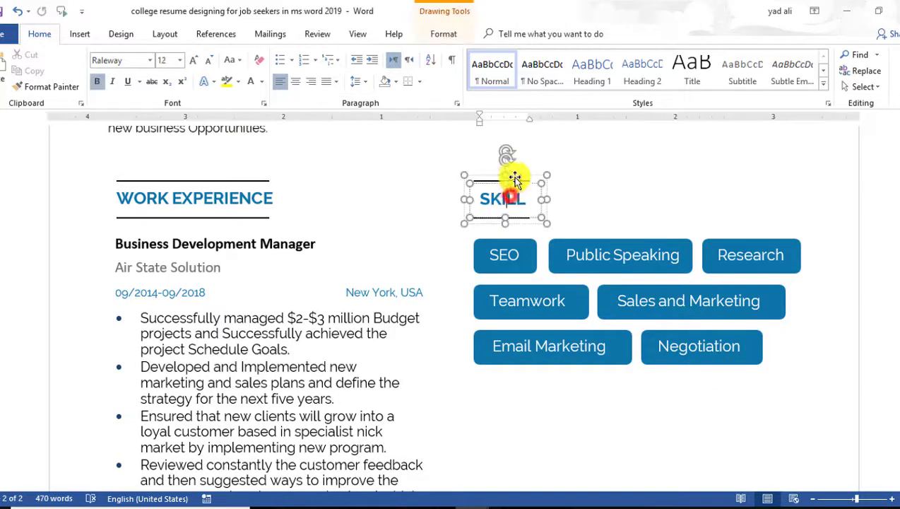
mouse_move(512, 177)
mouse_down()
mouse_move(521, 365)
mouse_move(539, 400)
mouse_move(599, 378)
mouse_move(646, 380)
mouse_up()
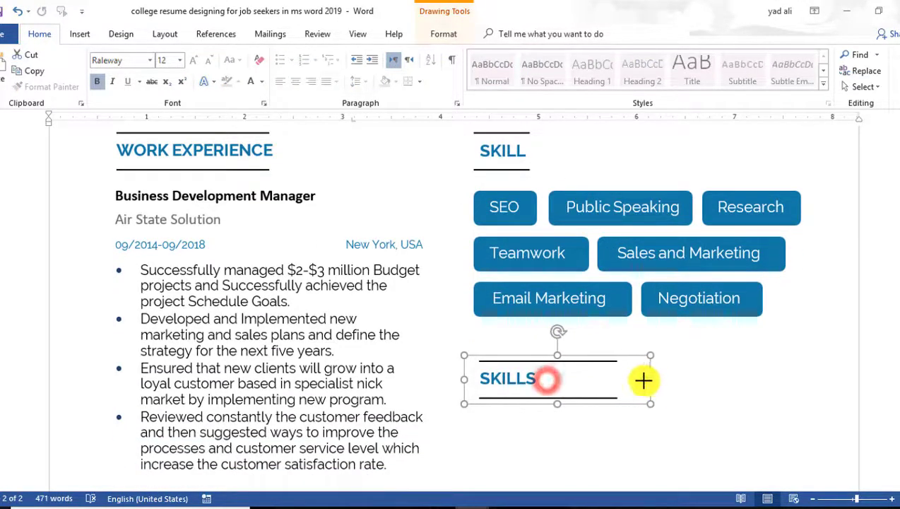
drag(540, 379, 486, 385)
scroll(520, 399, down, 3)
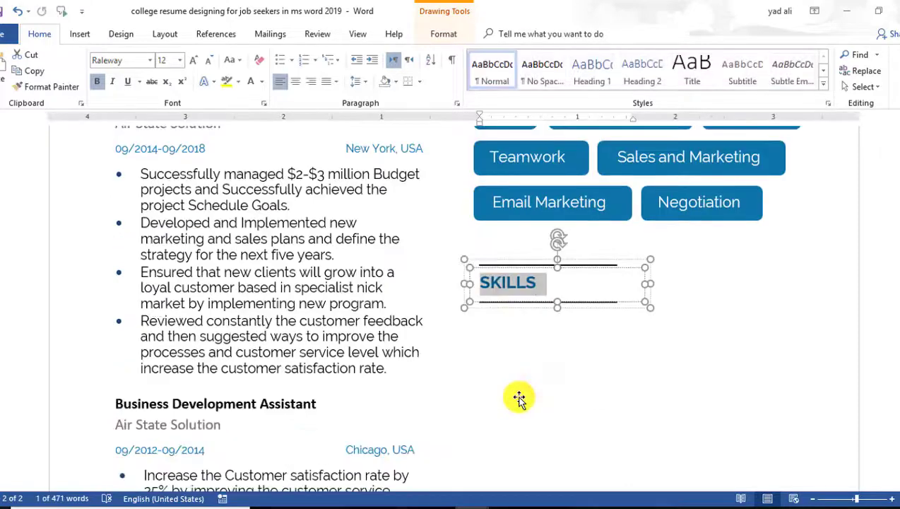
text(Organization)
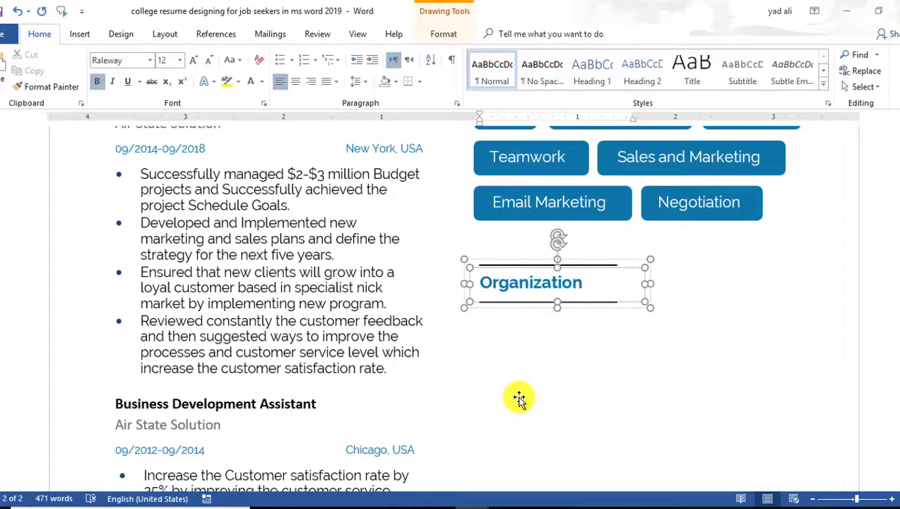
drag(587, 285, 488, 286)
key(ctrl+shift+a)
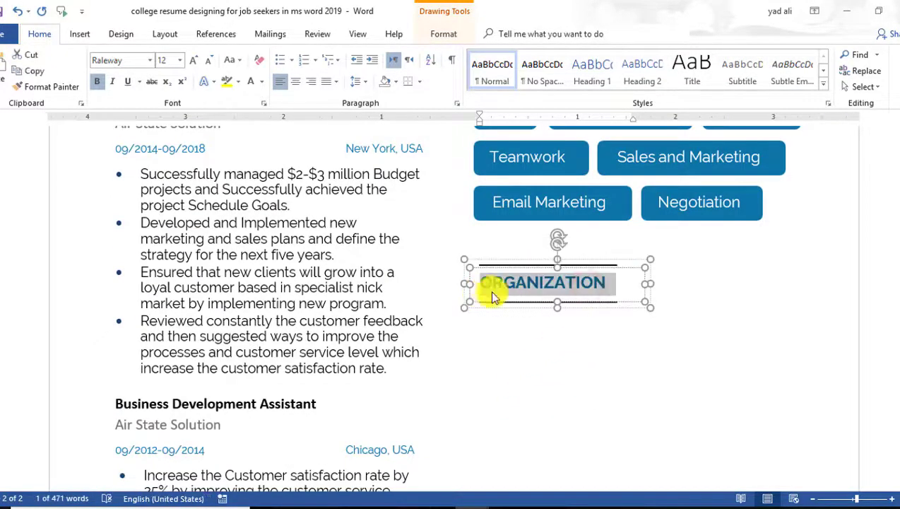
drag(650, 284, 641, 284)
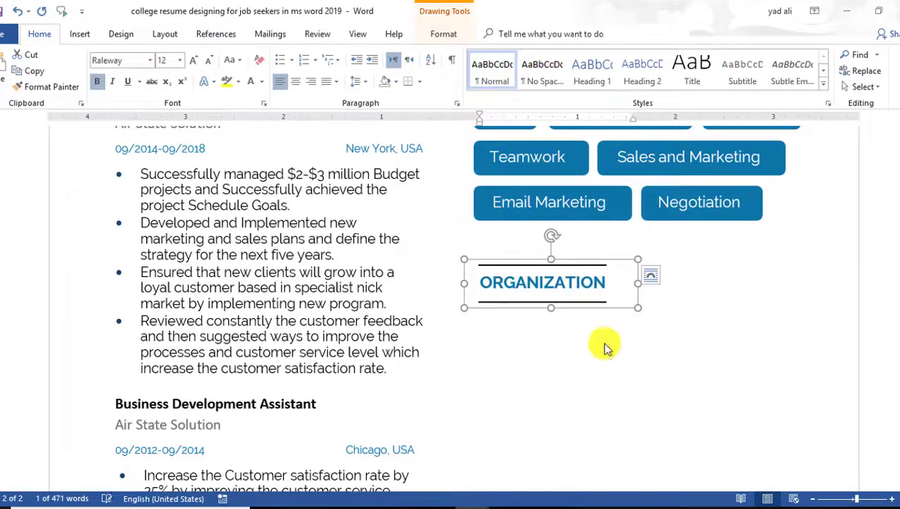
Place another copy of the ORGANIZATION heading lower down and clear its text for Honor and Awards.
ctrl+drag(604, 261, 608, 410)
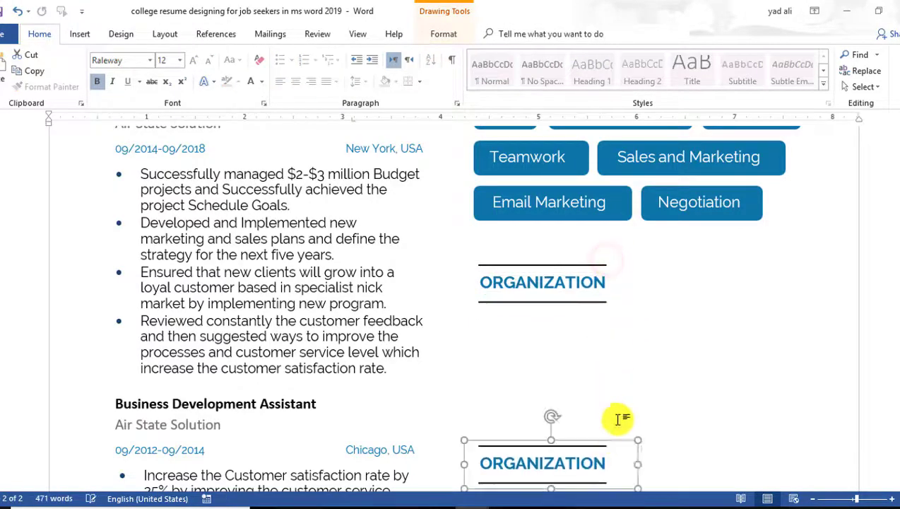
scroll(629, 383, down, 4)
key(Down)
key(Down)
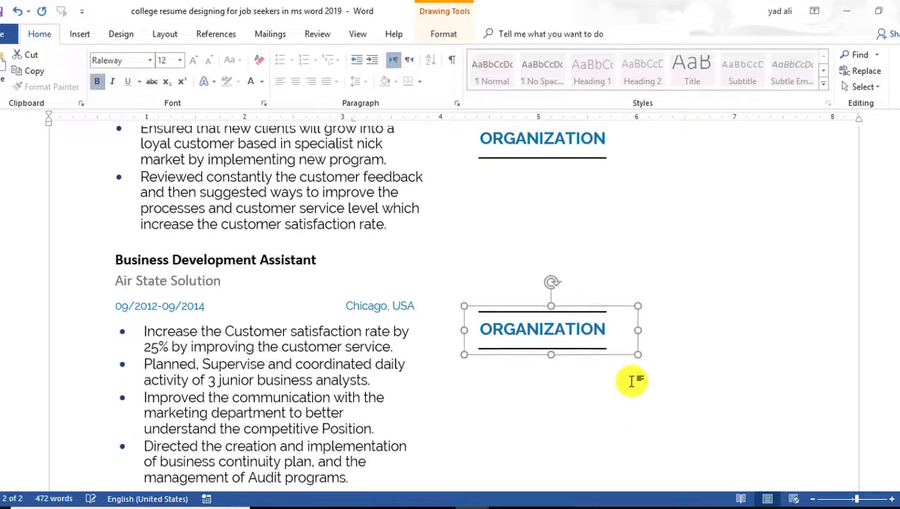
key(Down)
key(Down)
key(Down)
key(Down)
drag(638, 338, 686, 337)
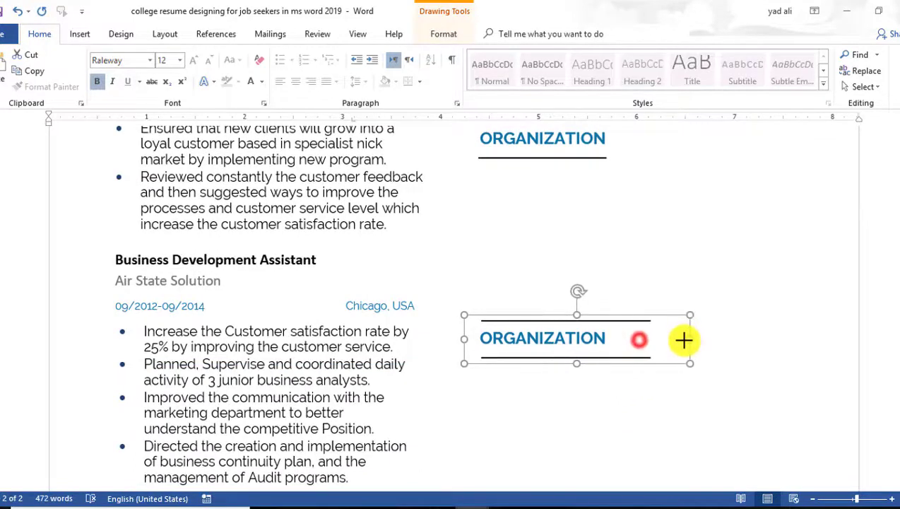
drag(609, 339, 482, 340)
key(Delete)
text(Honor and Awards)
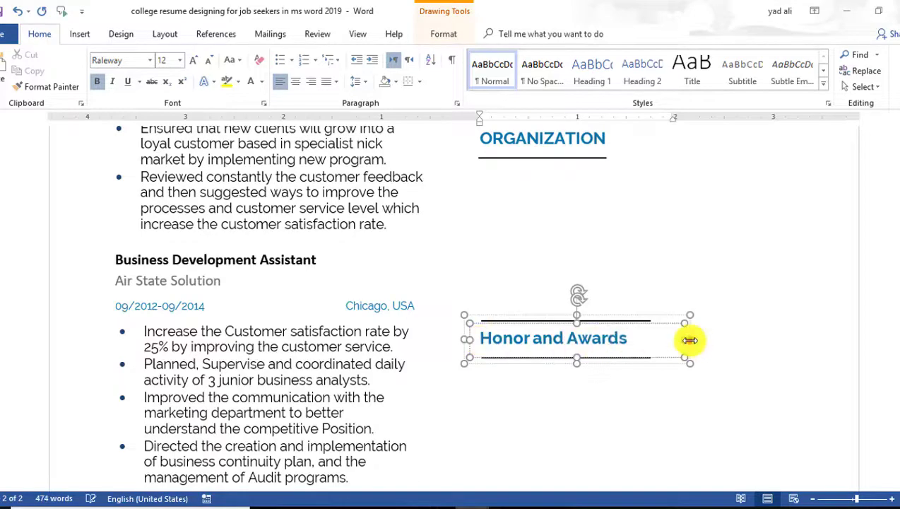
Narrow the Honor and Awards heading box and copy it further down the column.
drag(690, 341, 668, 341)
click(659, 346)
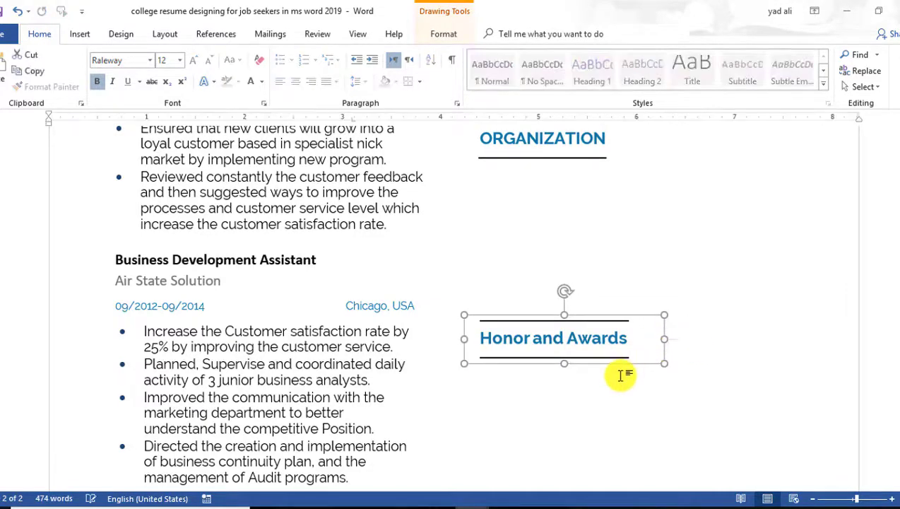
scroll(623, 373, down, 3)
scroll(622, 372, up, 1)
mouse_move(605, 208)
mouse_down()
mouse_move(624, 374)
mouse_move(481, 389)
mouse_up()
Retitle the copied heading LANGUAGES and narrow its box to fit the word.
scroll(626, 372, down, 4)
scroll(627, 372, up, 4)
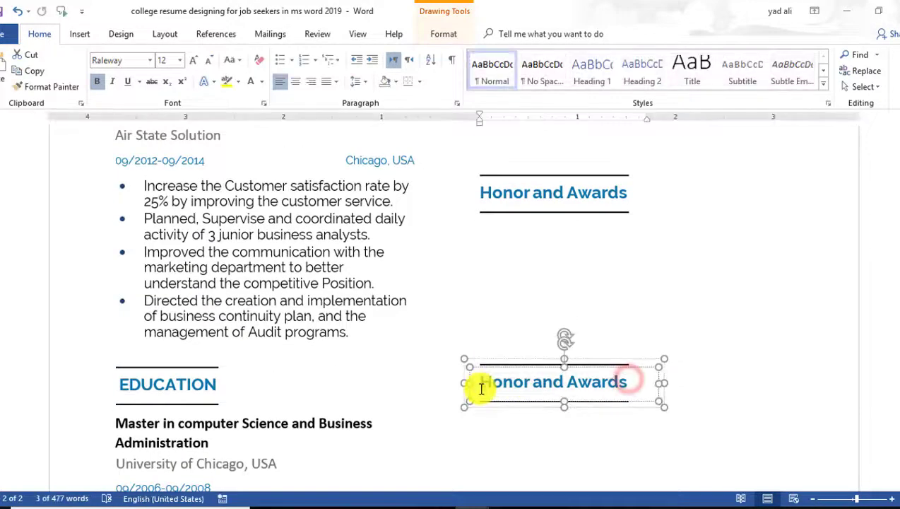
text(anguages)
double_click(572, 380)
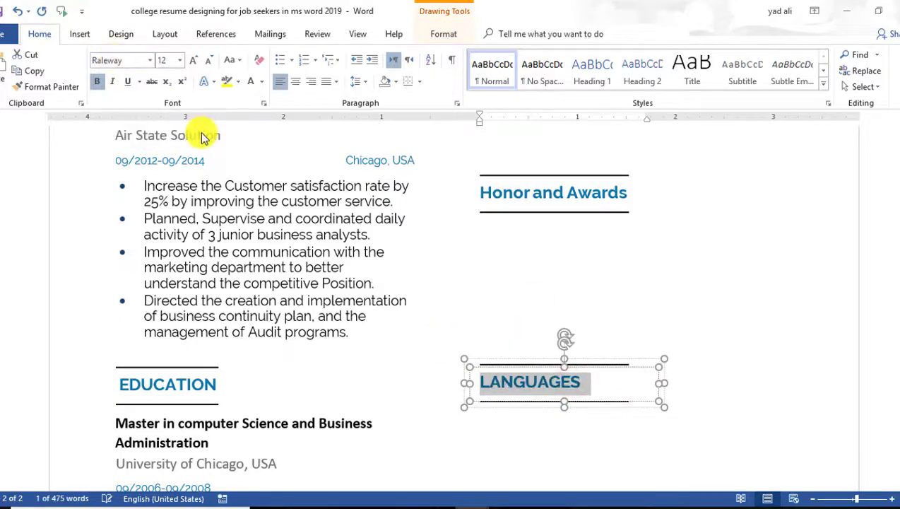
drag(665, 382, 610, 388)
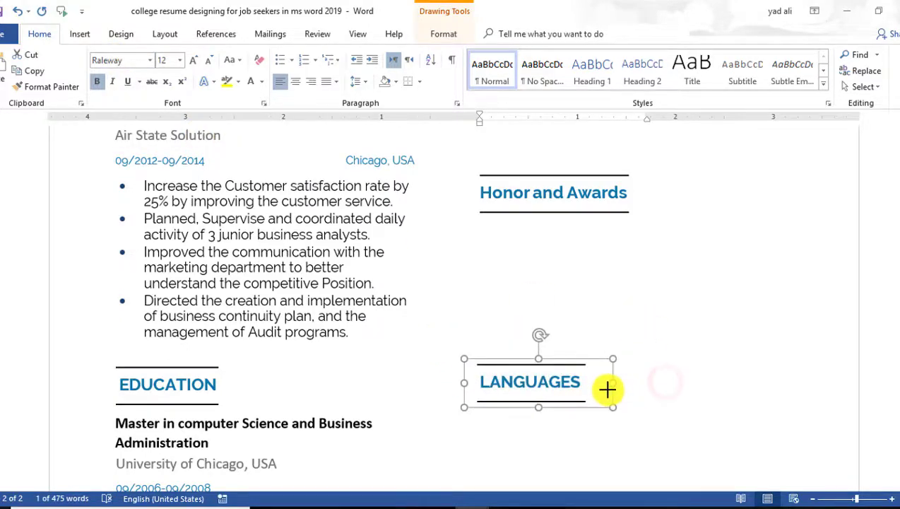
scroll(679, 364, up, 3)
scroll(678, 368, up, 5)
scroll(657, 333, down, 4)
click(657, 334)
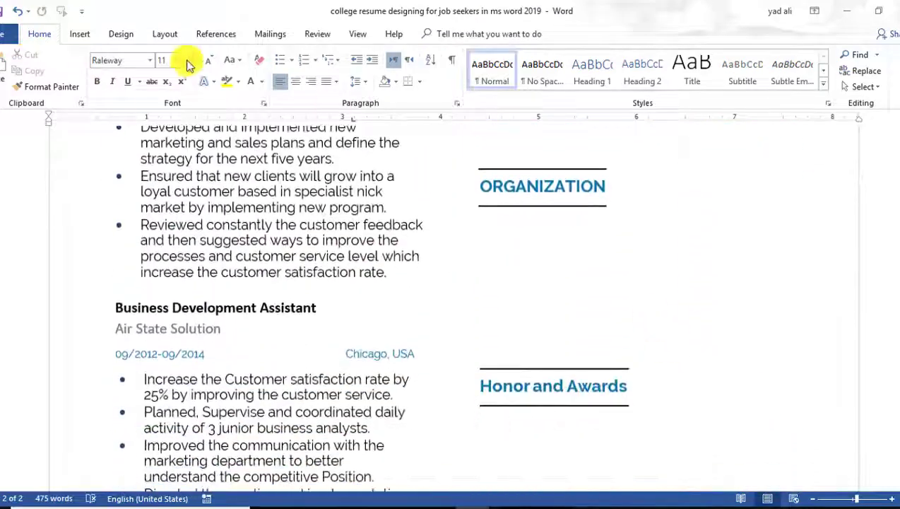
Add an American Management Association text box under ORGANIZATION with no fill and no outline.
click(80, 33)
click(689, 84)
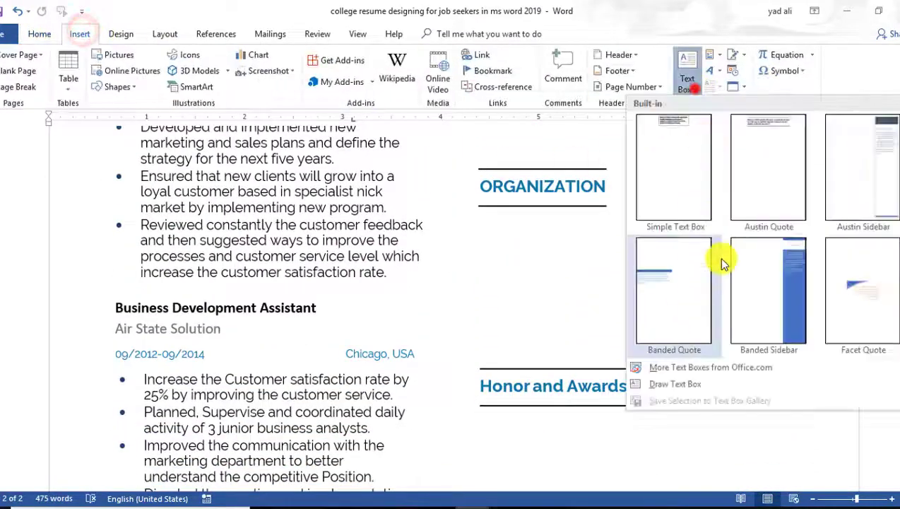
click(710, 383)
drag(477, 217, 811, 254)
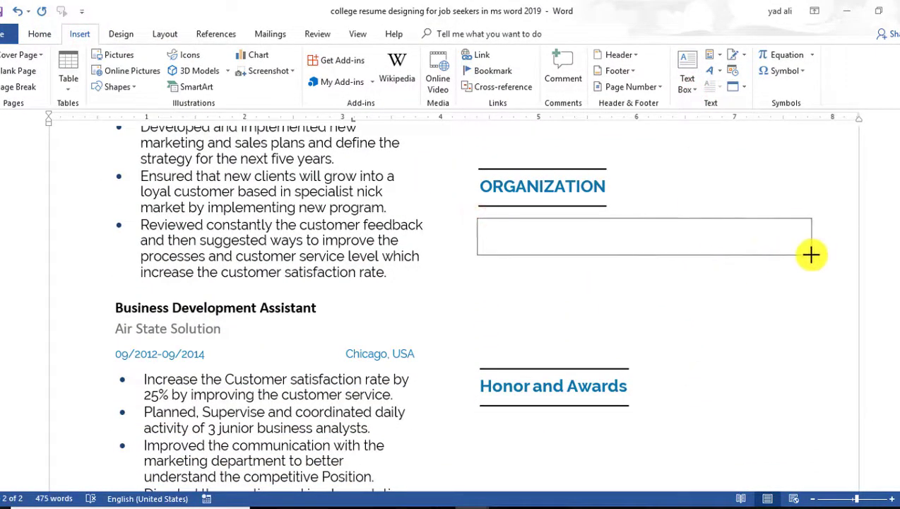
click(659, 272)
text(American Management Association (2012-2013))
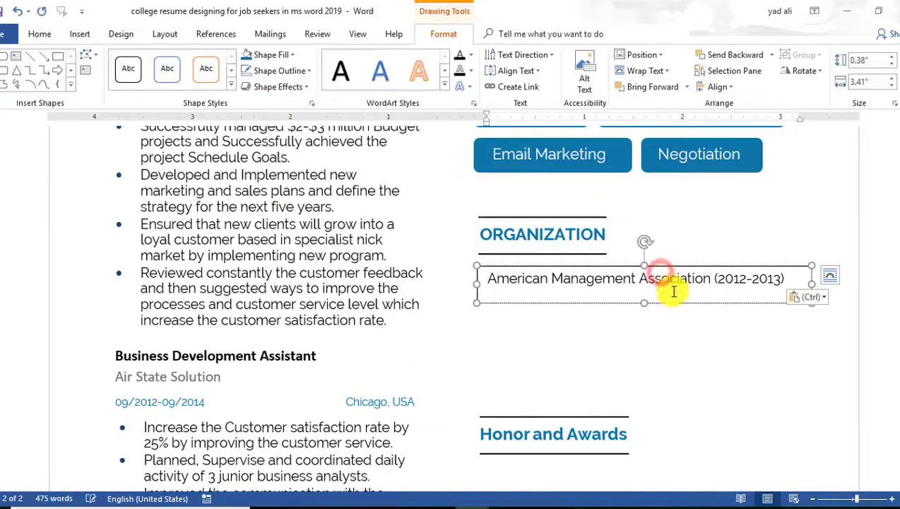
drag(664, 267, 654, 267)
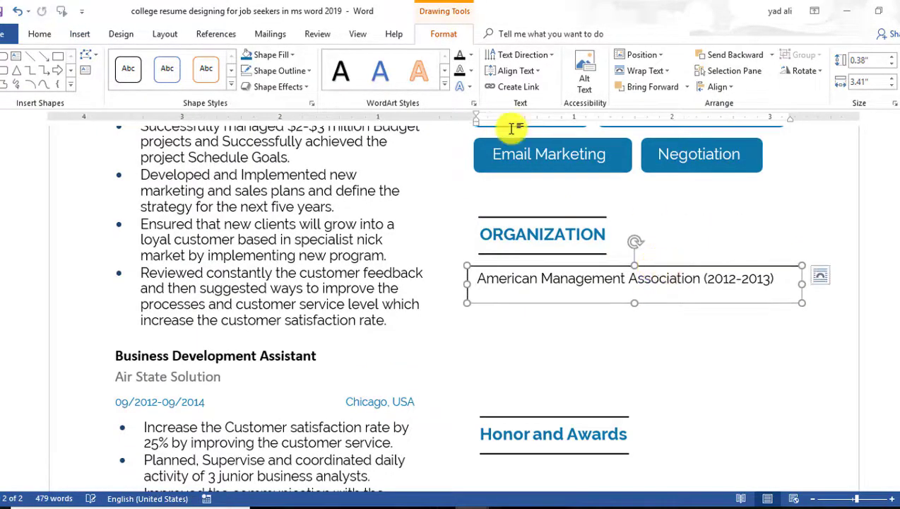
click(289, 55)
click(291, 201)
click(309, 70)
click(304, 222)
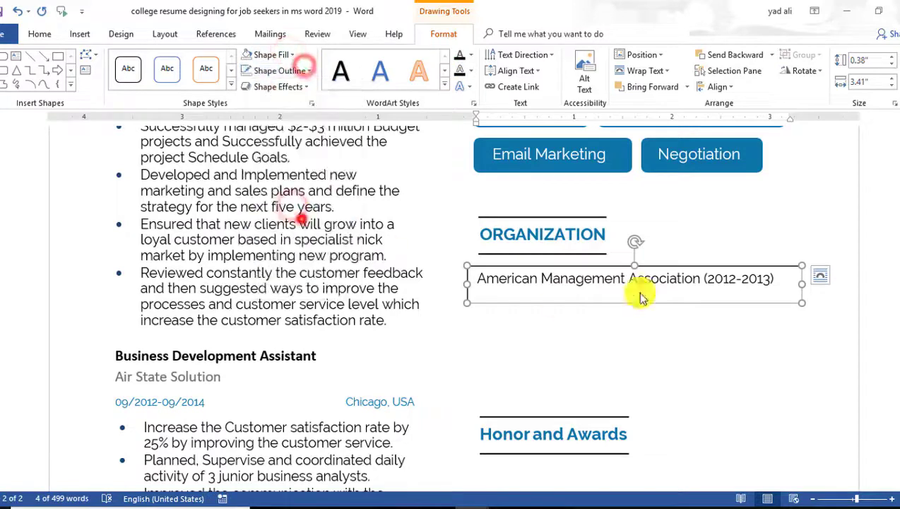
Duplicate the entry below and change it to Association of Private Enterprise Education.
mouse_move(696, 267)
mouse_down()
mouse_move(704, 311)
mouse_move(489, 326)
mouse_up()
text(Ad)
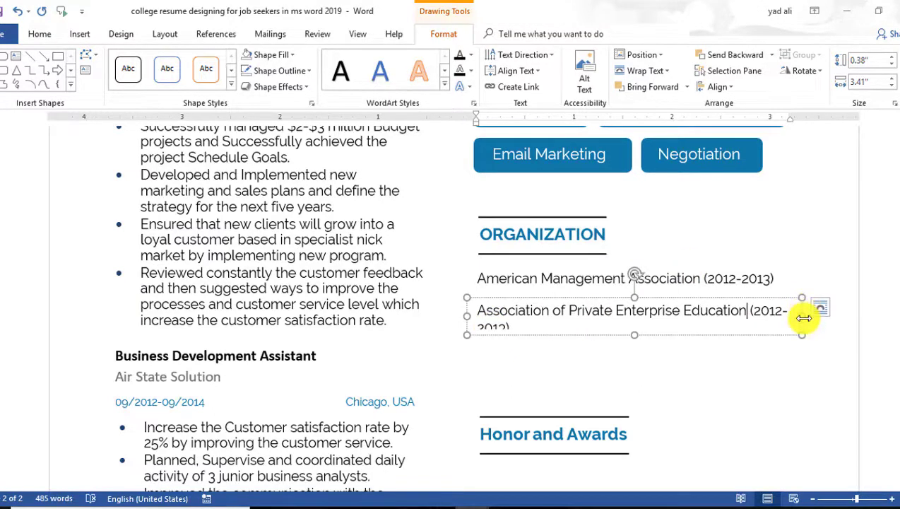
mouse_move(804, 318)
mouse_down()
mouse_move(842, 316)
mouse_move(788, 318)
mouse_up()
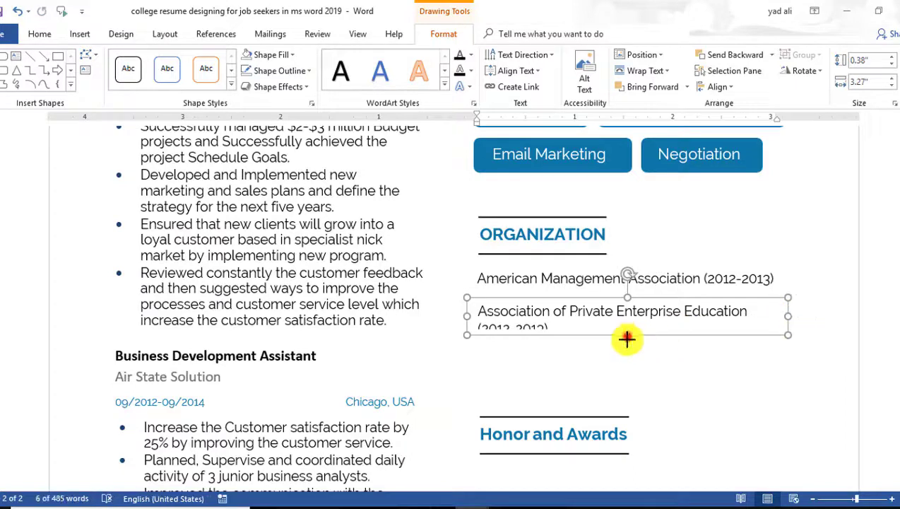
drag(628, 329, 628, 341)
click(509, 330)
text(4)
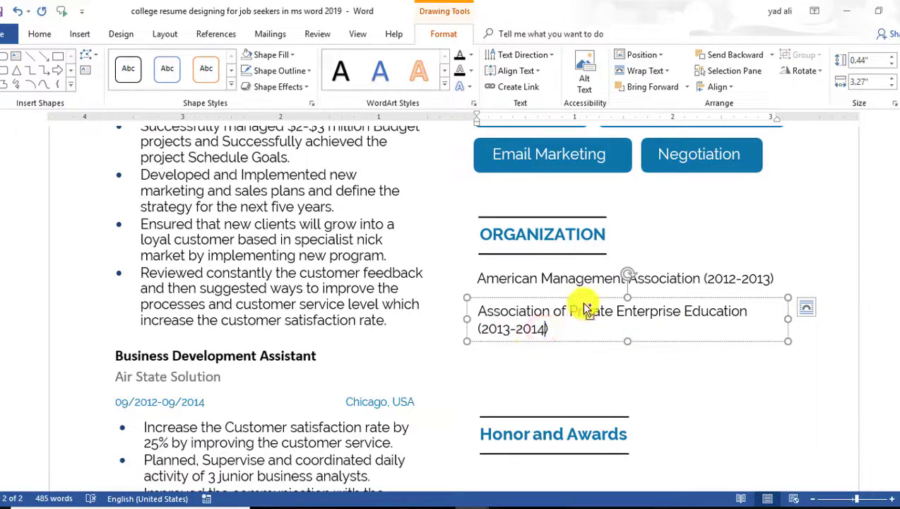
Duplicate that entry below and change it to E-Business Association (2014-Present) on one line.
drag(581, 304, 580, 353)
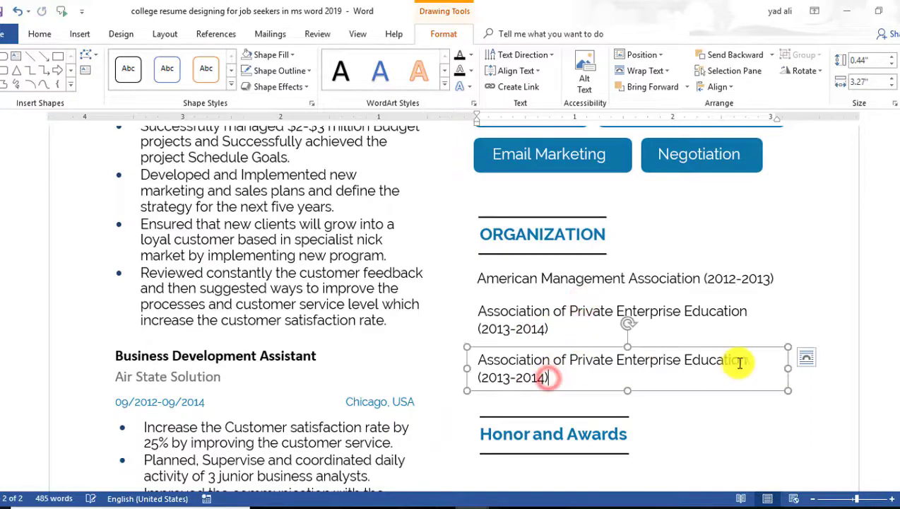
drag(745, 360, 514, 362)
scroll(446, 364, down, 2)
key(Delete)
text(E-Business Association (2014)
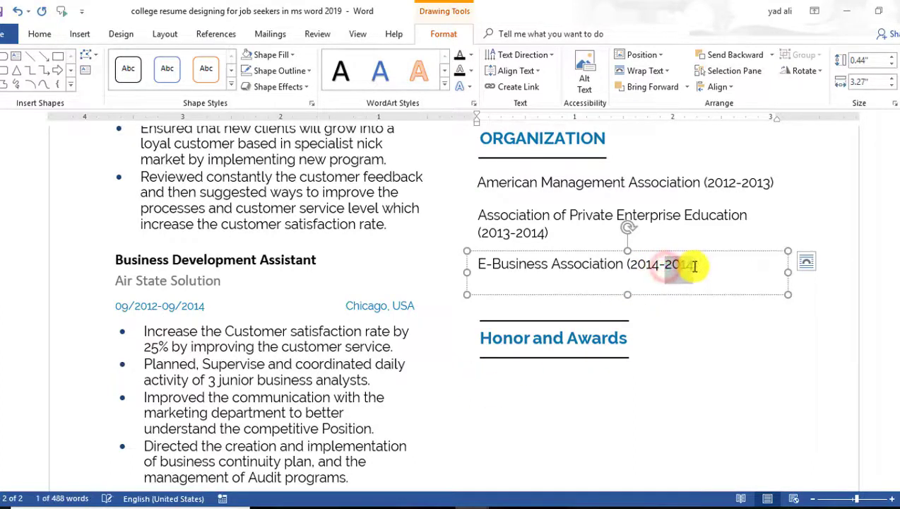
drag(627, 294, 629, 286)
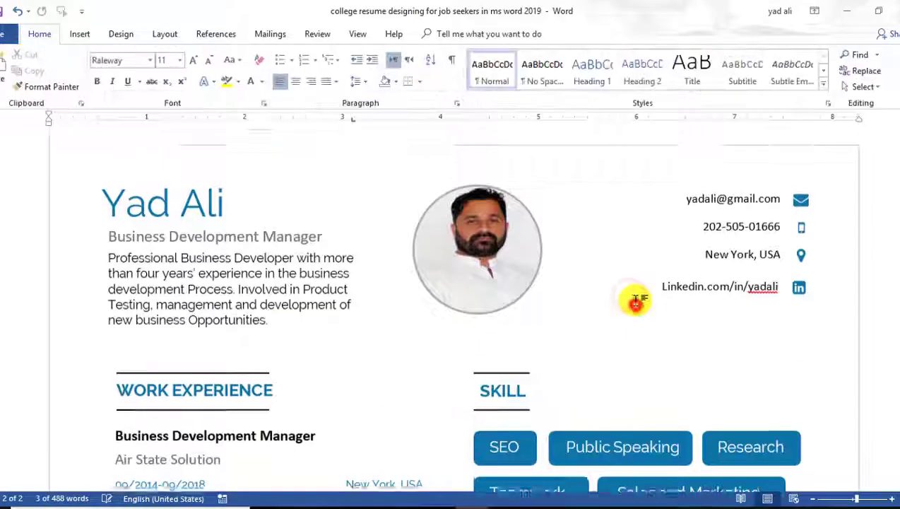
scroll(635, 298, down, 10)
Draw a text box below Honor and Awards holding the Excellence in Customer Partnering Award entry.
scroll(635, 302, down, 3)
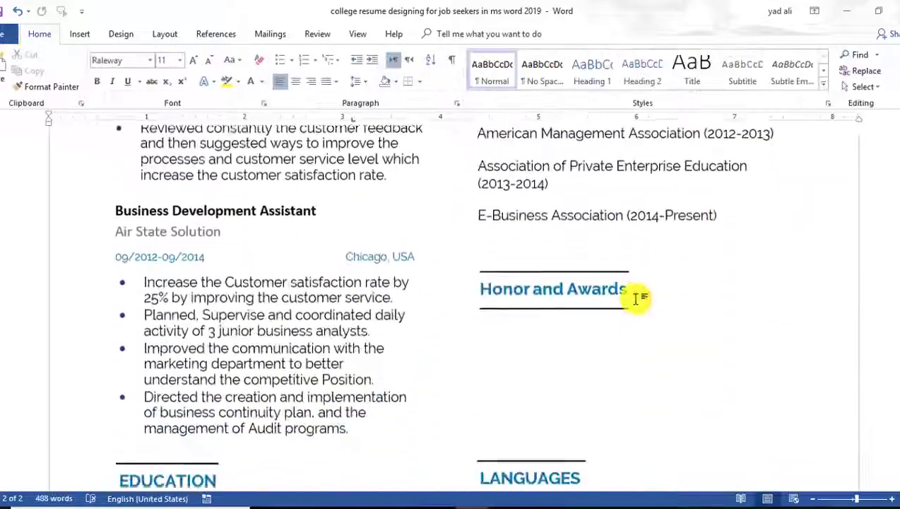
scroll(635, 298, down, 3)
click(80, 33)
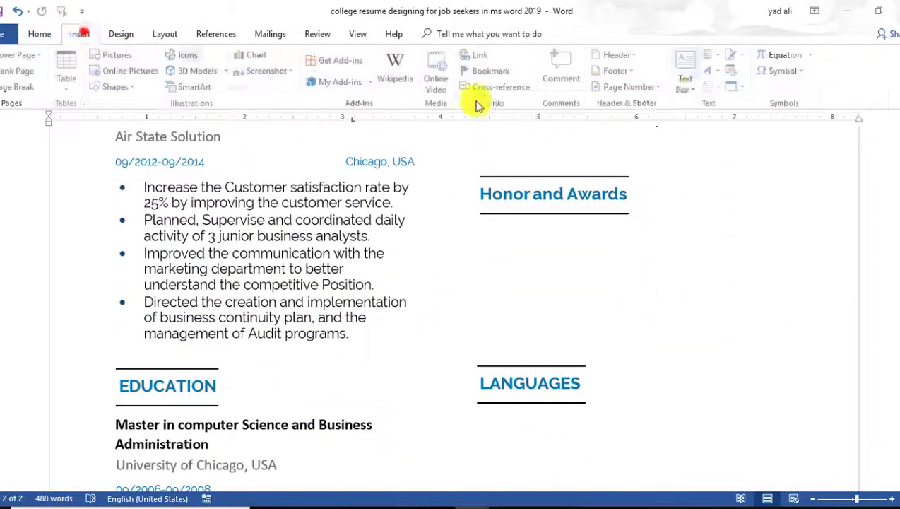
click(690, 83)
click(696, 383)
drag(474, 223, 801, 264)
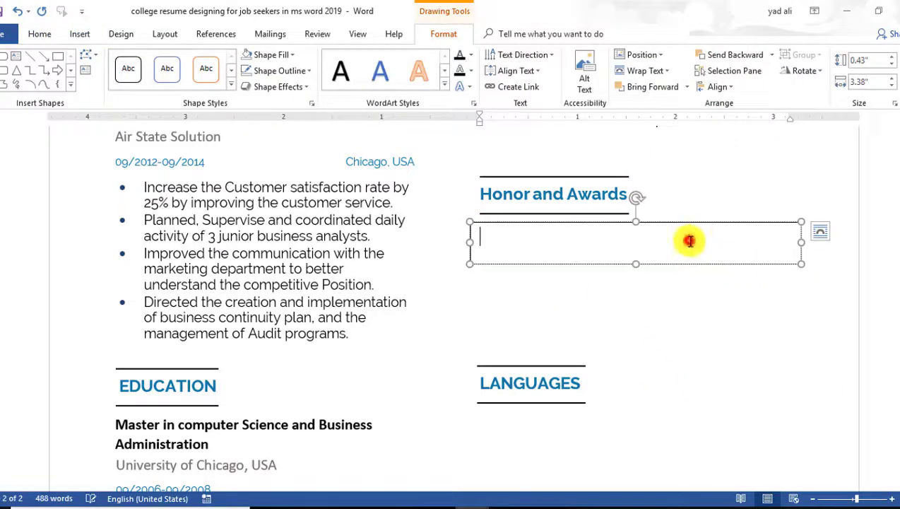
scroll(689, 241, down, 1)
text(Excellence in Customer Partnering Award (2018))
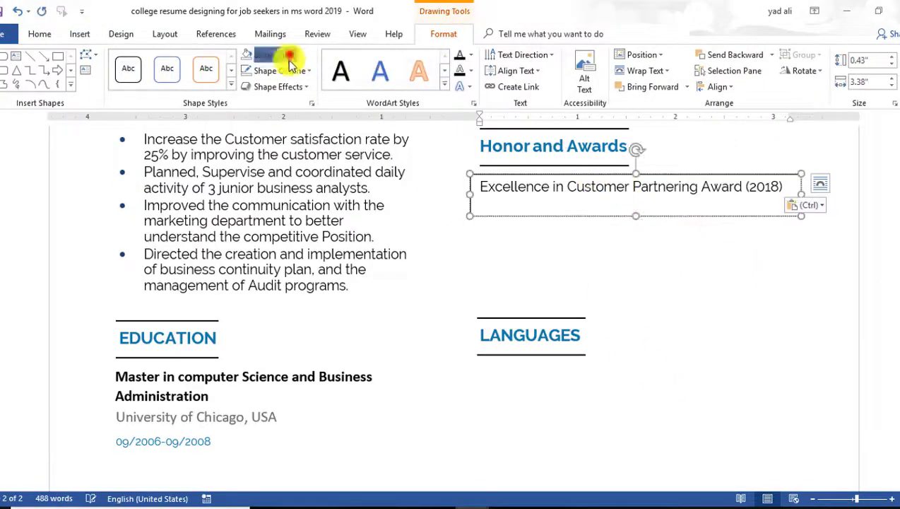
Give the award box no fill and no outline, and fit it to one line.
click(290, 56)
click(291, 203)
click(283, 70)
click(283, 221)
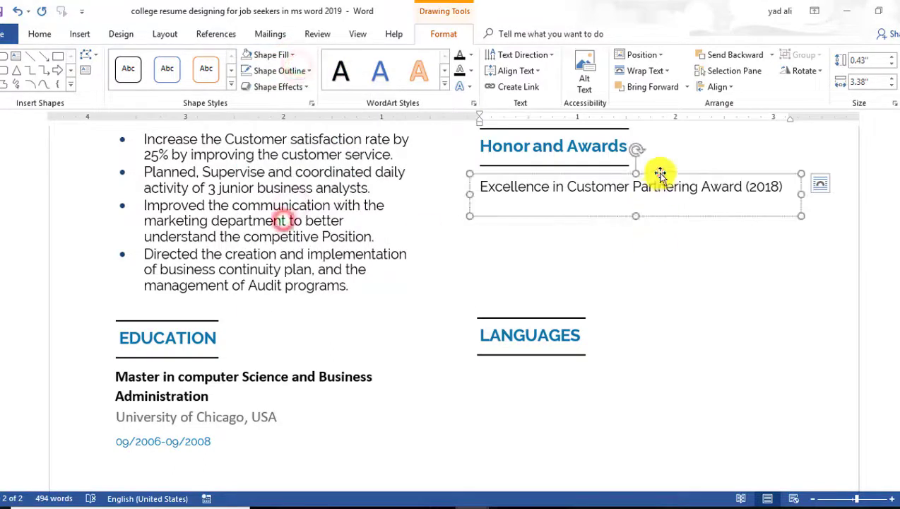
drag(660, 174, 658, 172)
drag(634, 214, 635, 205)
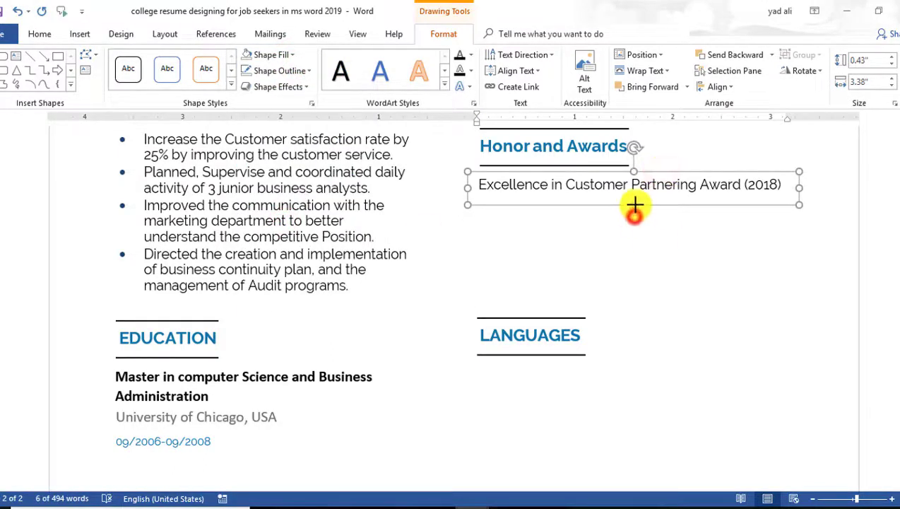
Duplicate the award box, retitle it Sales Individual and Business Development (2016), and widen it to fit.
drag(652, 172, 653, 195)
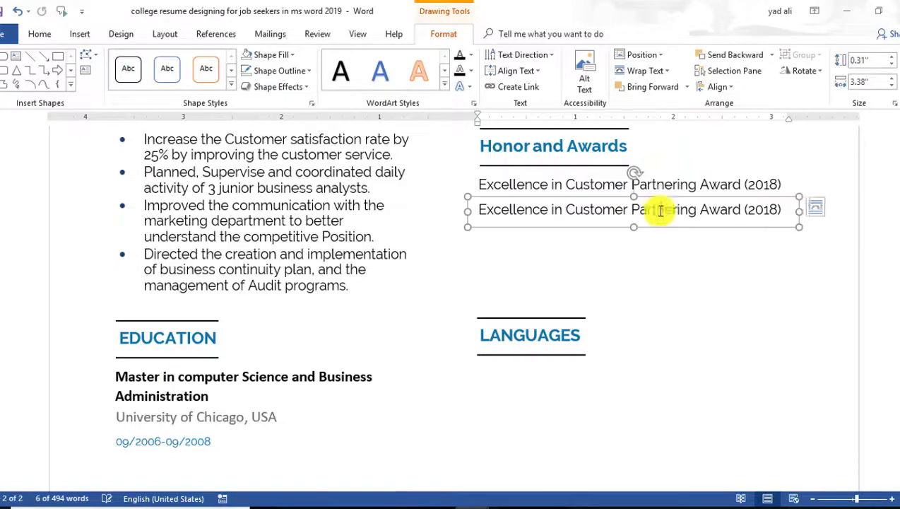
drag(785, 209, 460, 217)
text(IES-Institute of Excellence in Sales)
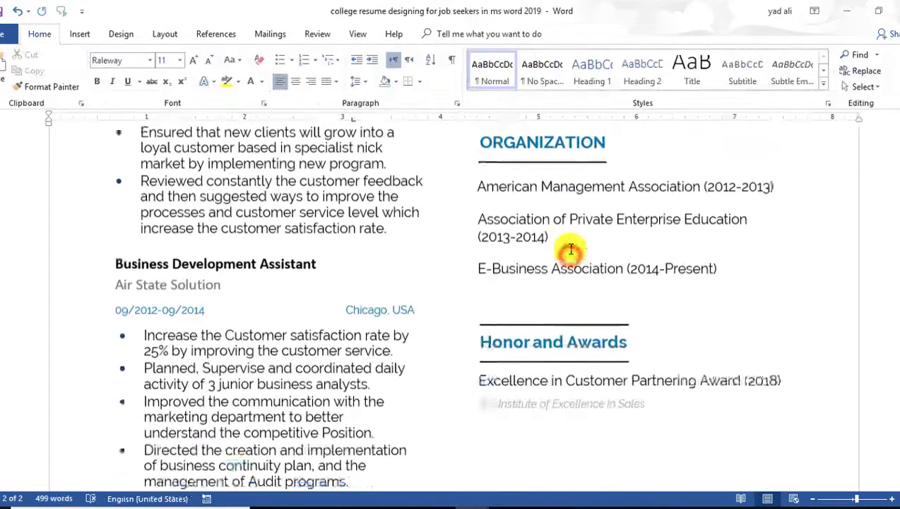
scroll(571, 248, down, 3)
mouse_move(651, 220)
mouse_down()
mouse_move(693, 281)
mouse_move(468, 285)
mouse_up()
click(689, 284)
text(Sales Individual (2018)
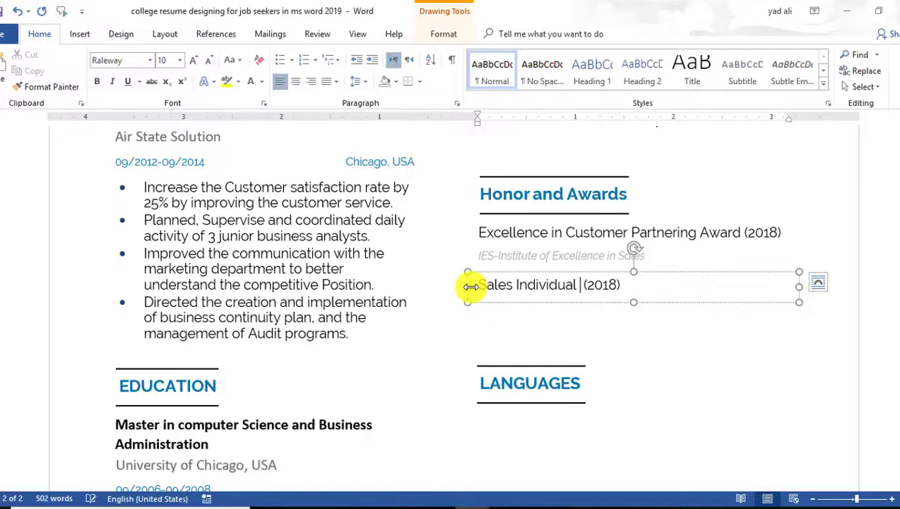
scroll(471, 287, down, 1)
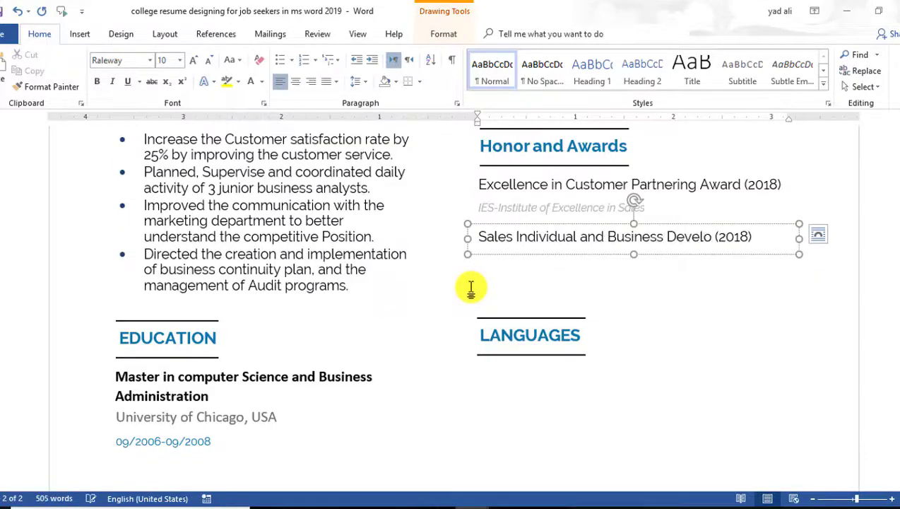
drag(799, 237, 814, 238)
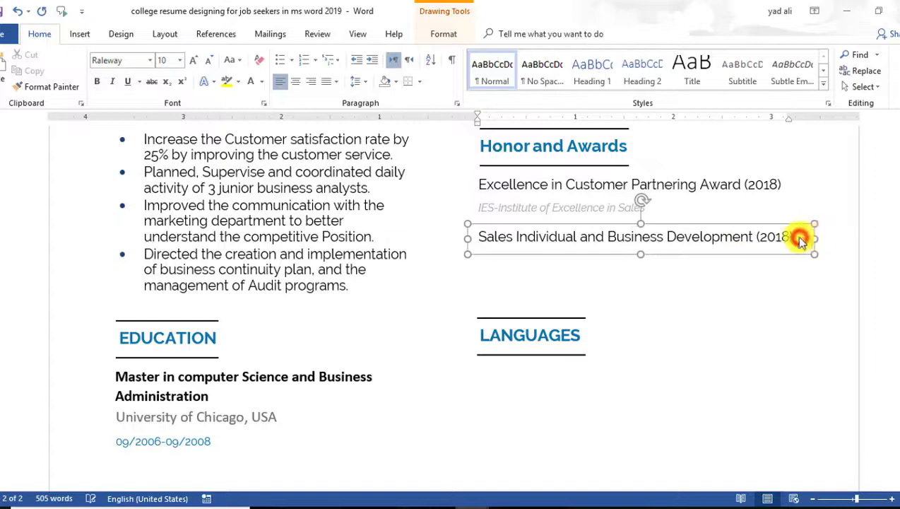
Copy the IES institute line beneath the Sales award and change it to Air State Solution.
click(603, 206)
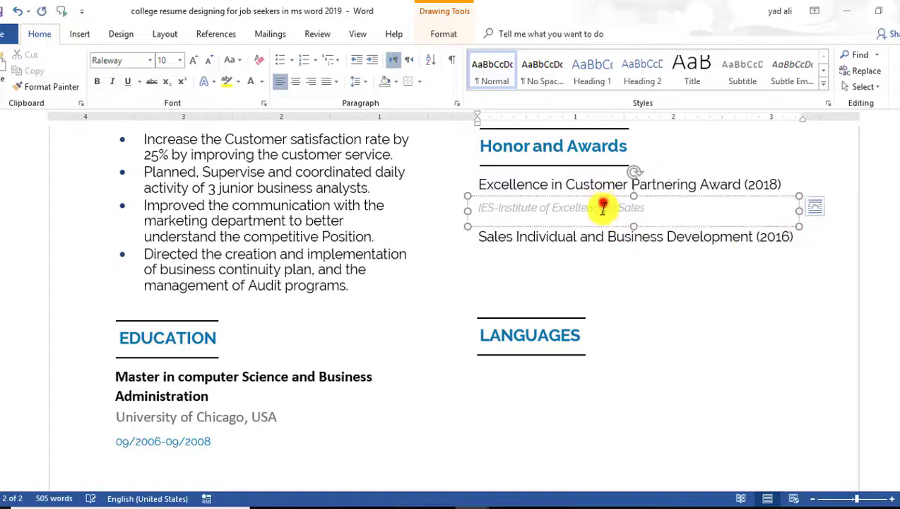
mouse_move(604, 201)
mouse_down()
mouse_move(612, 249)
mouse_move(444, 261)
mouse_up()
click(617, 259)
text(Air State Solution)
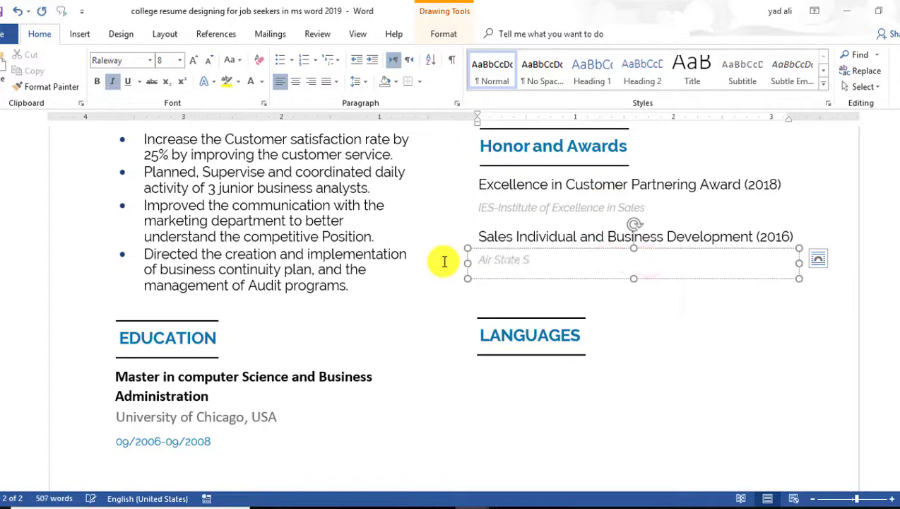
click(636, 362)
scroll(631, 343, down, 4)
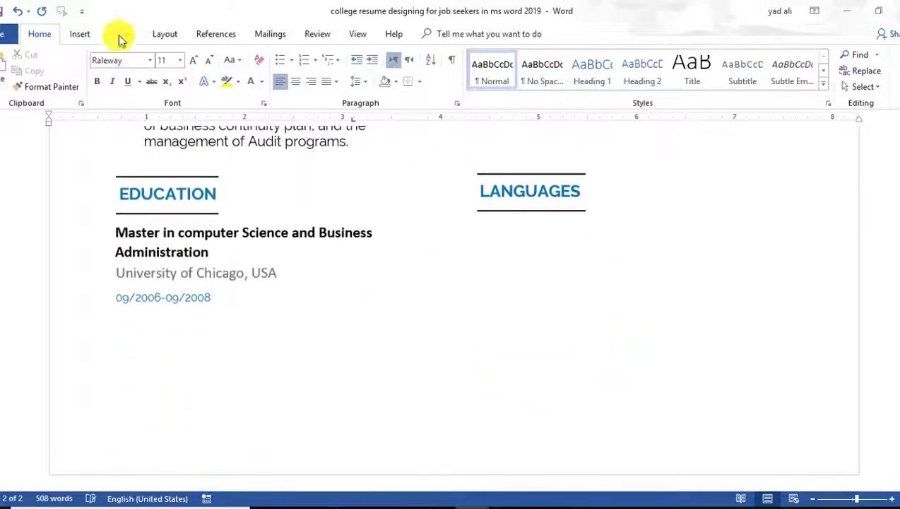
Draw a small blue circle with no outline under the LANGUAGES heading.
click(80, 34)
click(117, 86)
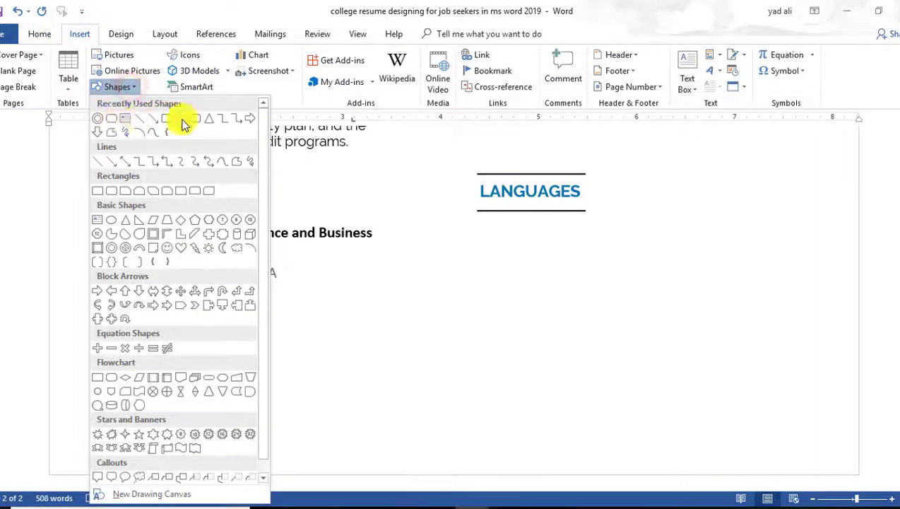
click(182, 123)
drag(476, 226, 500, 250)
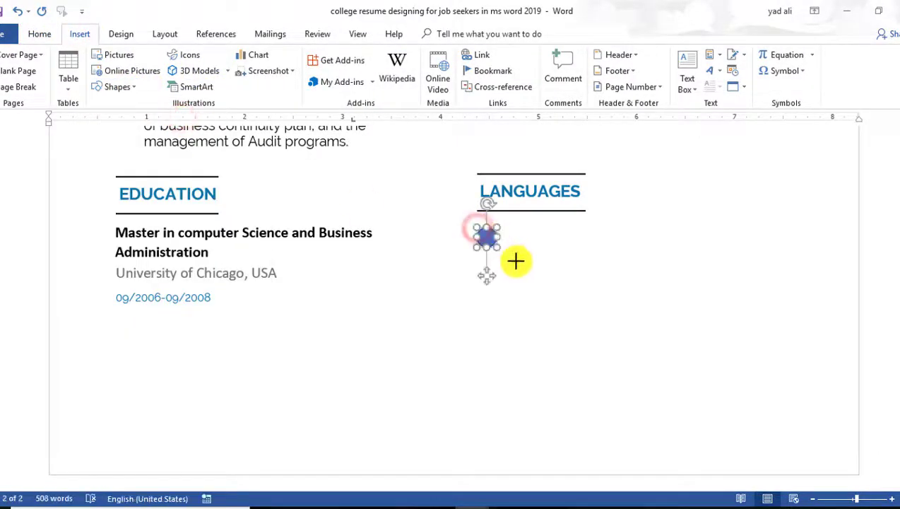
click(292, 56)
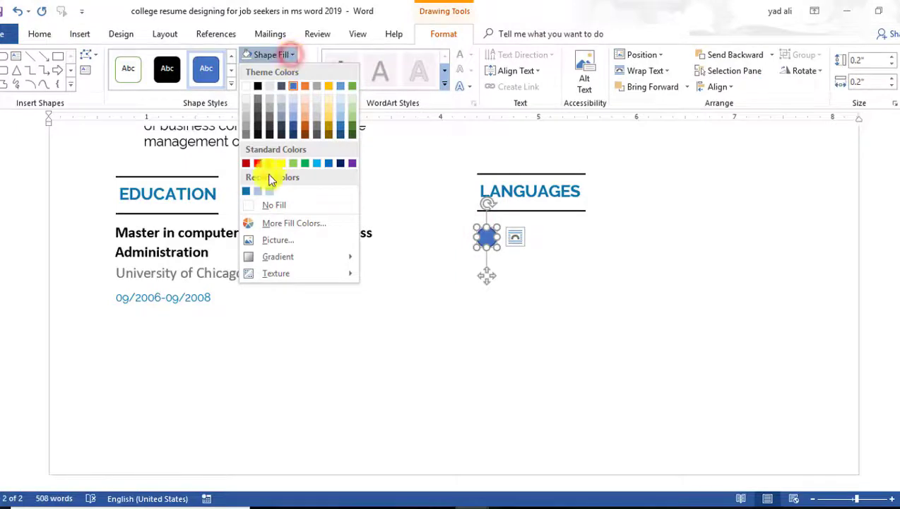
click(246, 191)
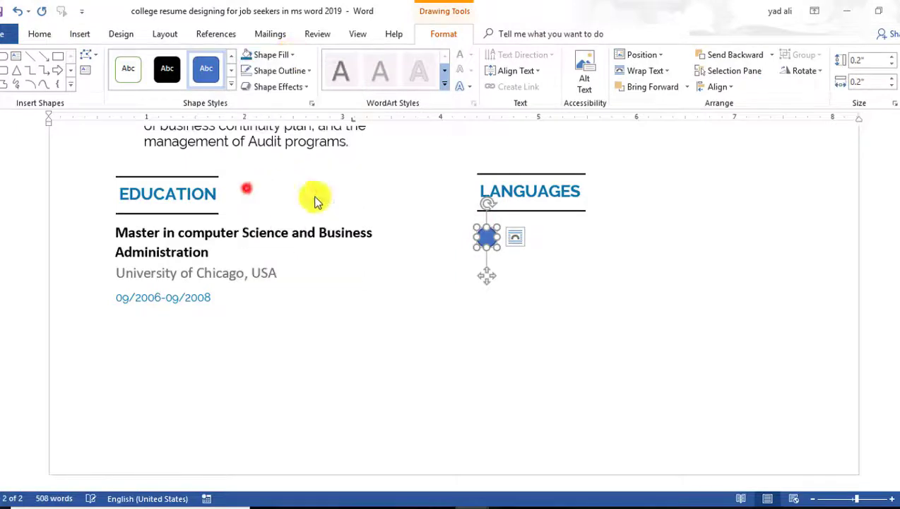
click(298, 73)
click(244, 204)
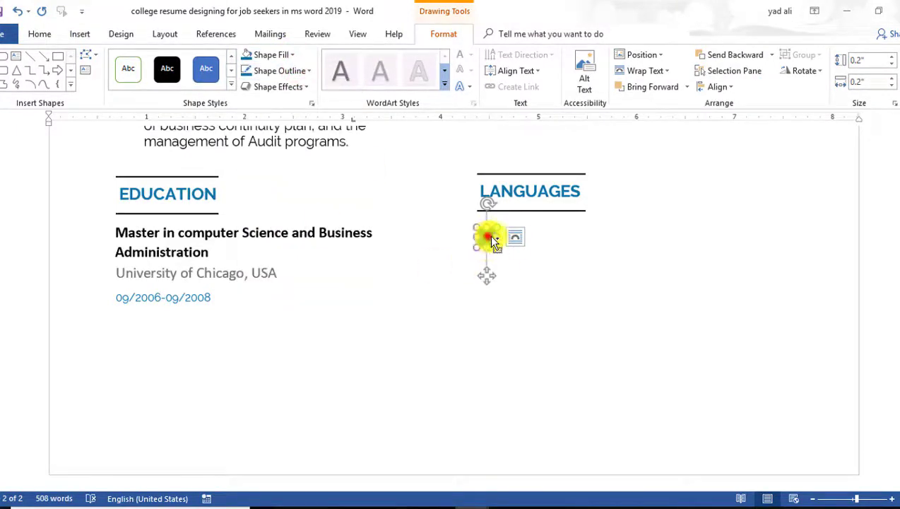
Copy the circle into a row of five dots and move them all lower beneath the heading.
drag(493, 241, 607, 242)
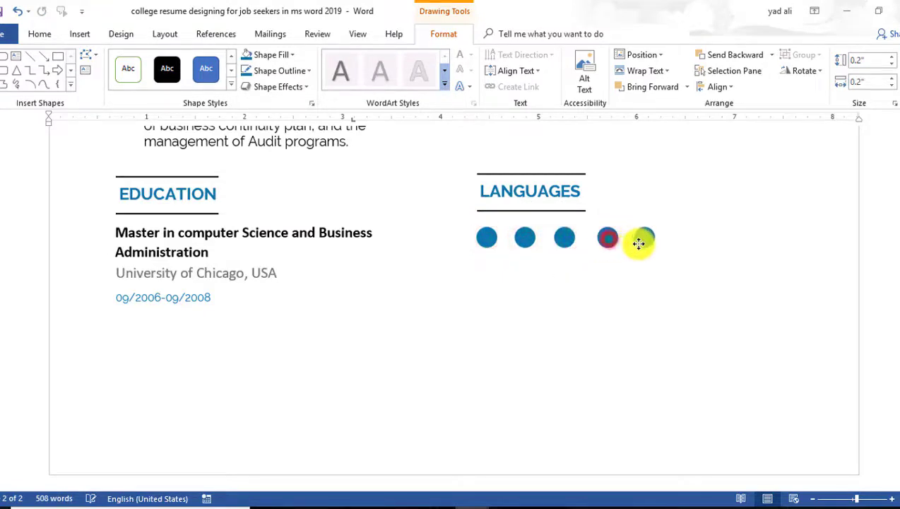
shift+click(608, 240)
shift+click(565, 241)
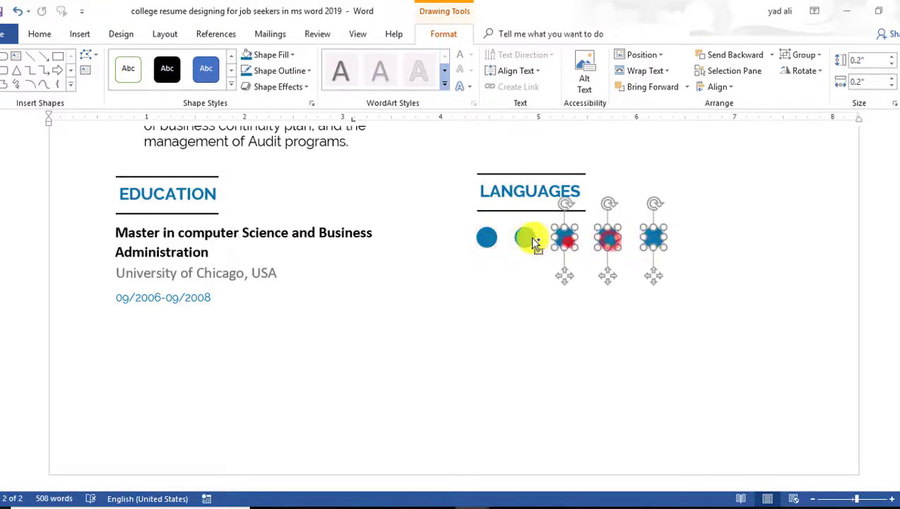
shift+click(526, 240)
shift+click(491, 242)
drag(524, 238, 523, 297)
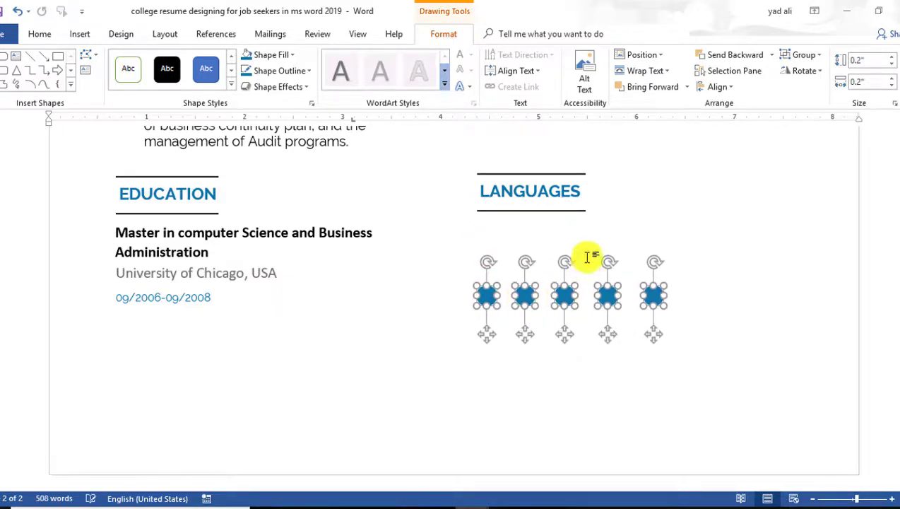
click(80, 34)
Draw a text box above the rating dots reading English, set in Raleway.
click(689, 83)
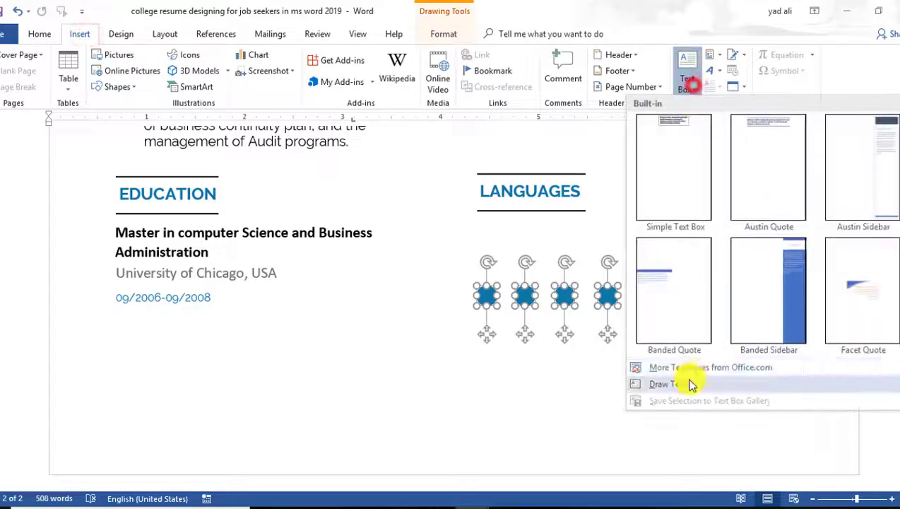
click(689, 382)
drag(474, 230, 597, 265)
text(English)
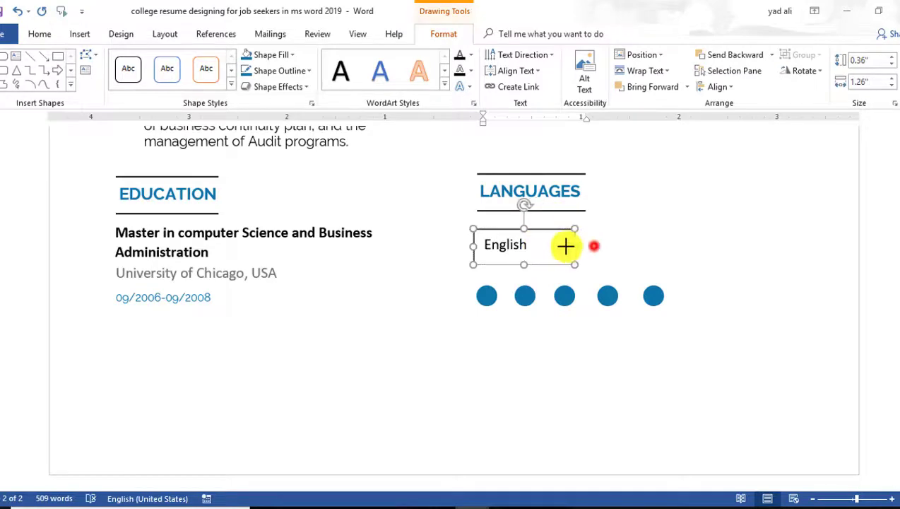
drag(597, 246, 557, 246)
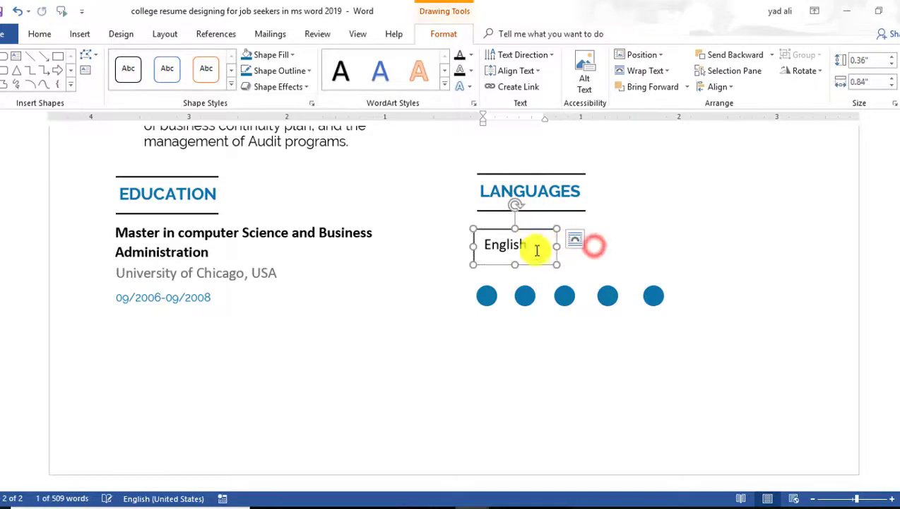
double_click(532, 245)
text(r)
key(ctrl+z)
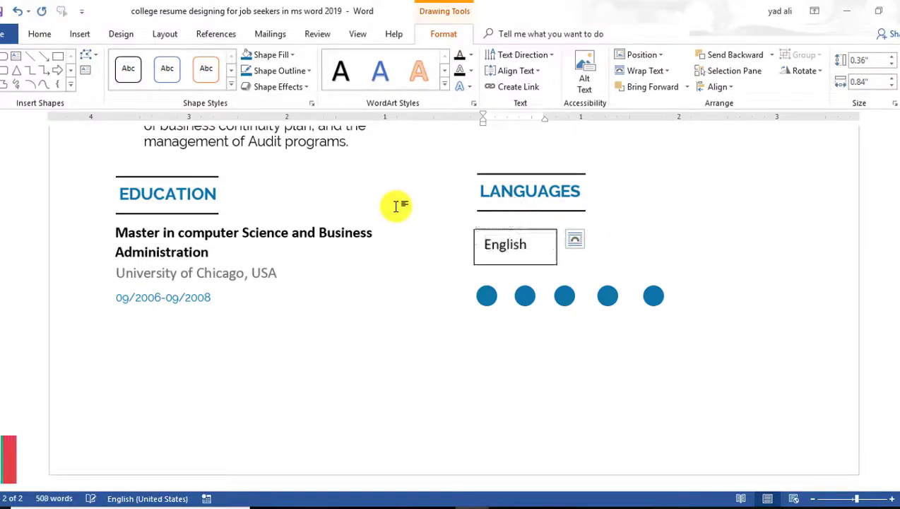
key(ctrl+a)
click(40, 33)
click(135, 59)
key(Return)
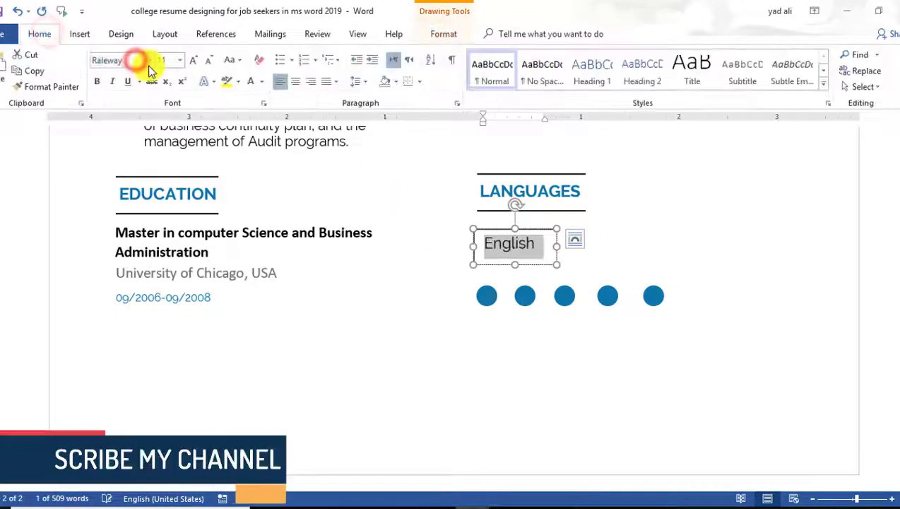
Remove the English box's outline and copy the label below the dots.
click(444, 34)
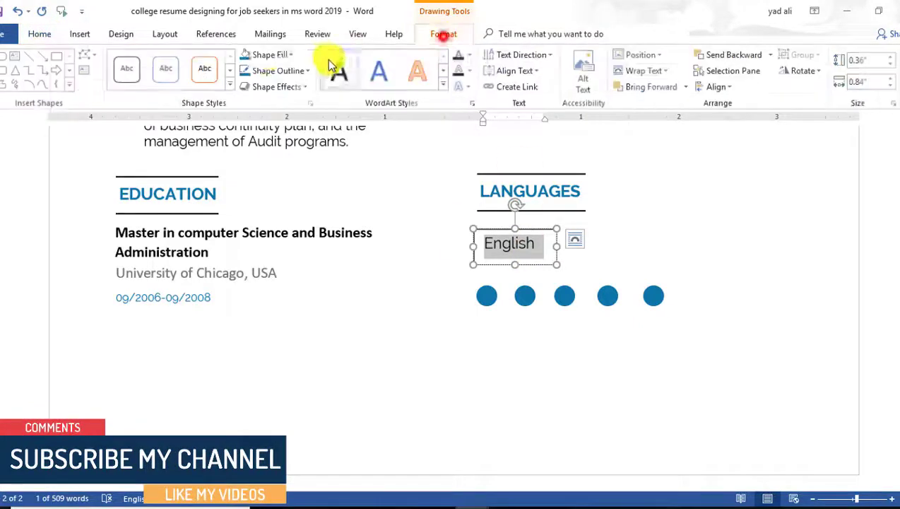
click(308, 71)
click(287, 204)
key(ctrl+a)
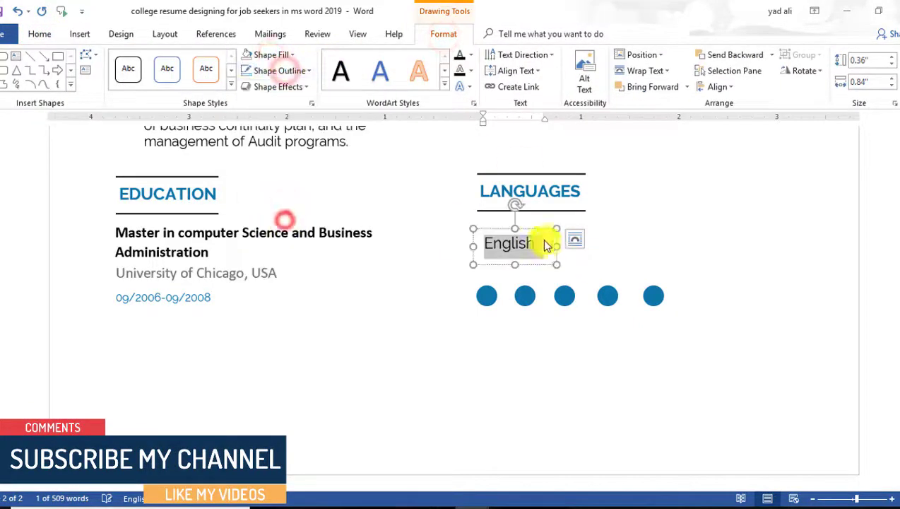
drag(537, 234, 538, 393)
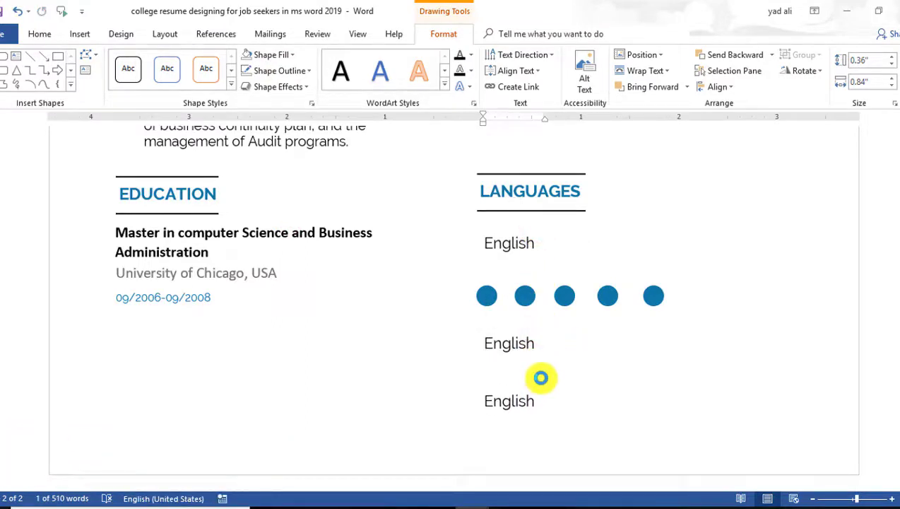
Nudge the row of five rating dots up closer to the English label.
click(487, 297)
shift+click(530, 296)
shift+click(564, 295)
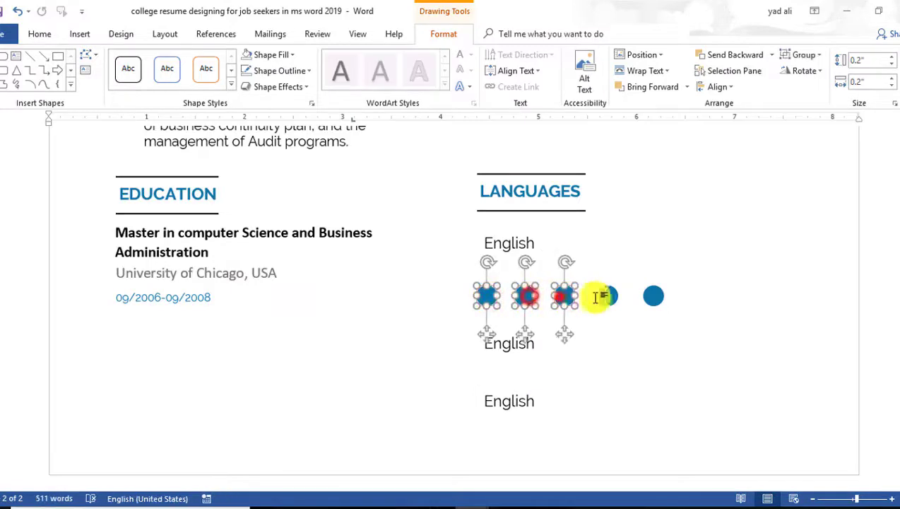
shift+click(608, 295)
shift+click(651, 299)
key(Up)
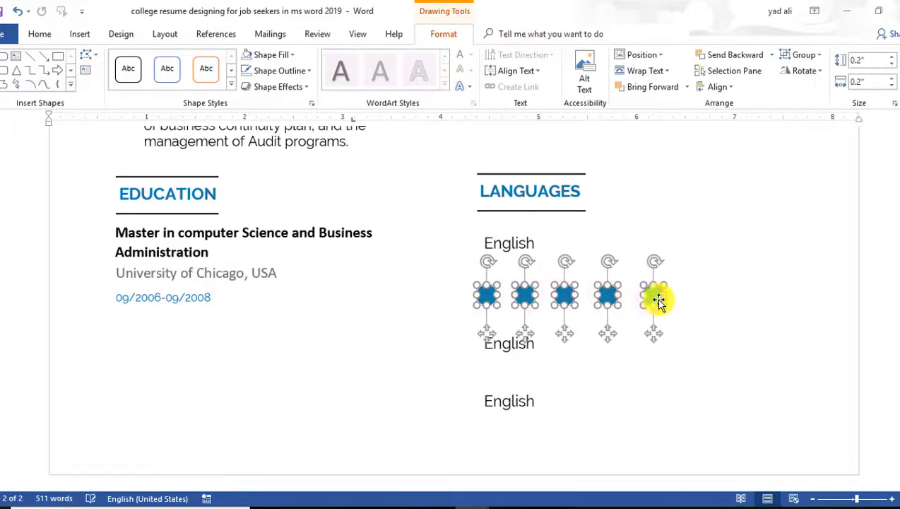
key(Up)
key(Up)
key(Up)
key(Up)
key(Up)
key(Up)
key(Up)
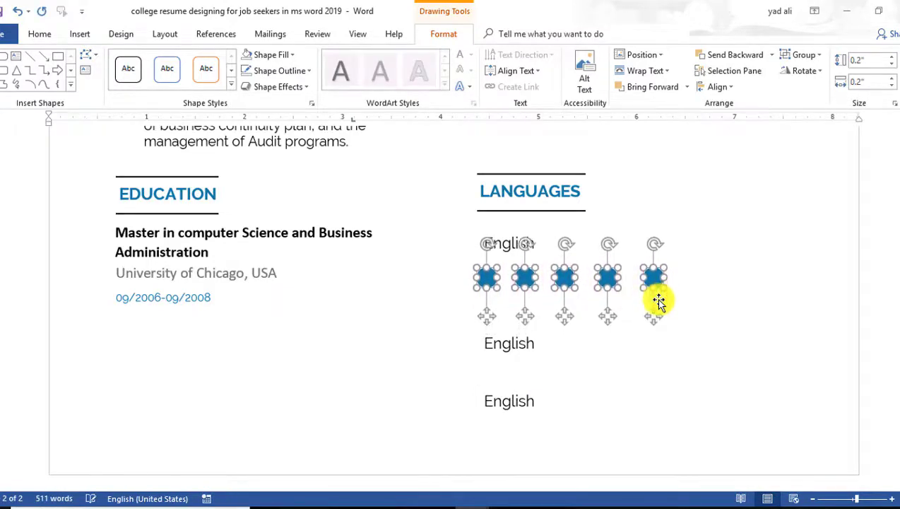
Move the two lower captions up and relabel them Spanish and French.
click(529, 336)
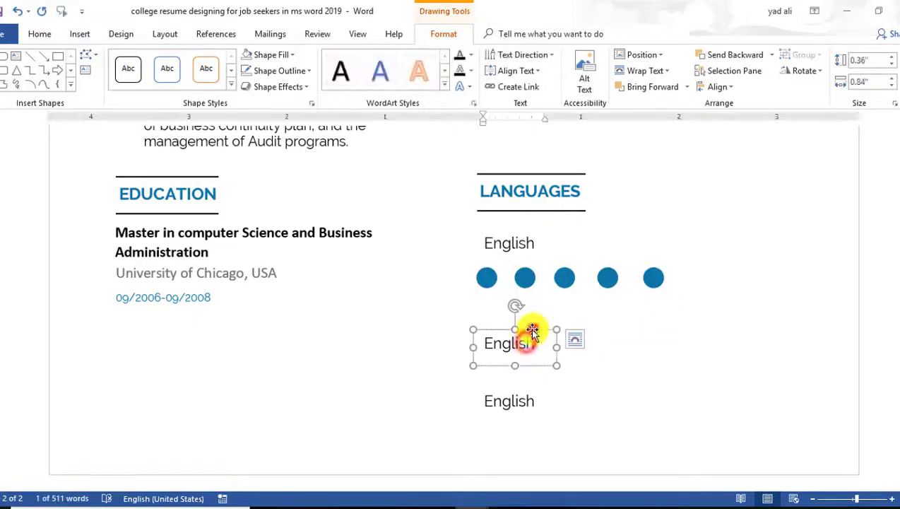
key(Up)
key(Up)
key(Up)
double_click(538, 317)
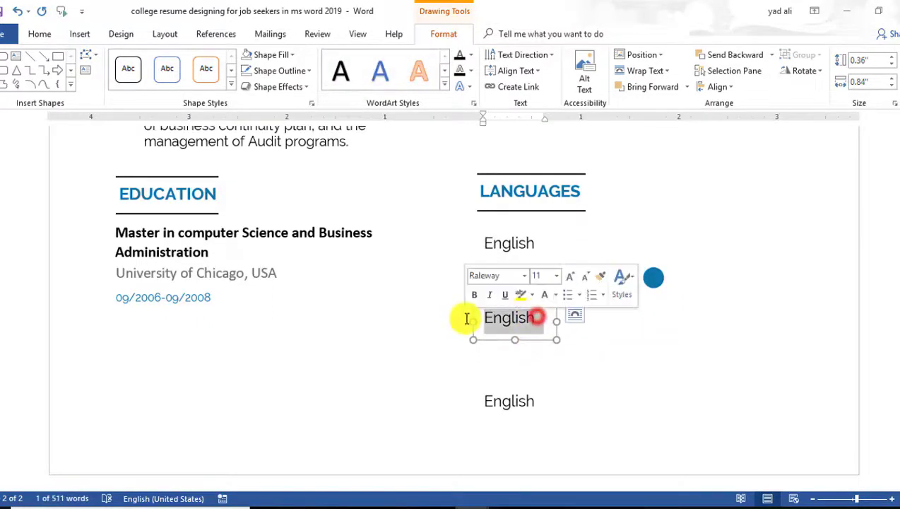
text(Sap)
click(496, 401)
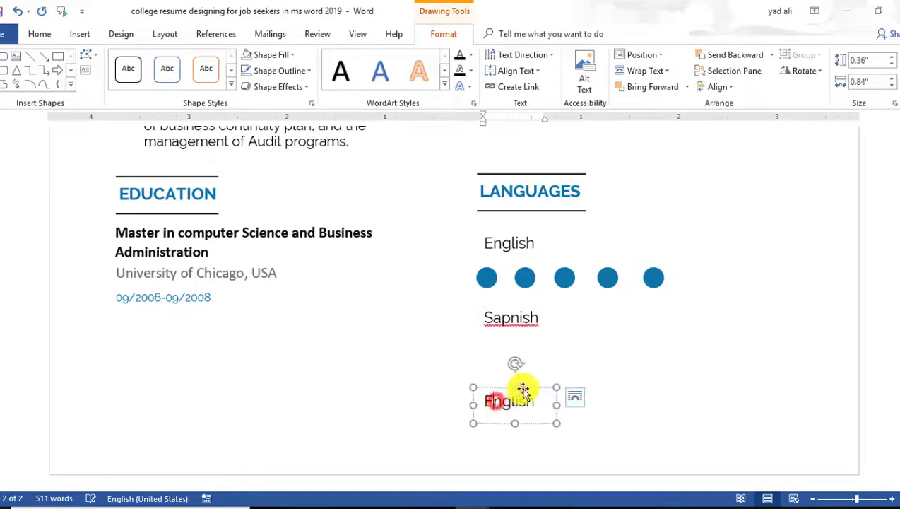
key(Up)
key(Up)
key(Up)
double_click(534, 387)
text(French)
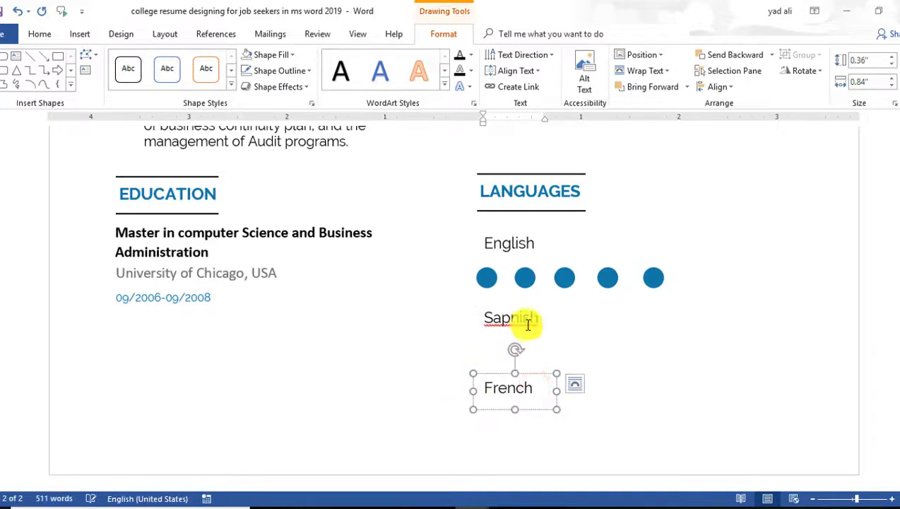
Correct the misspelled Spanish caption.
click(510, 320)
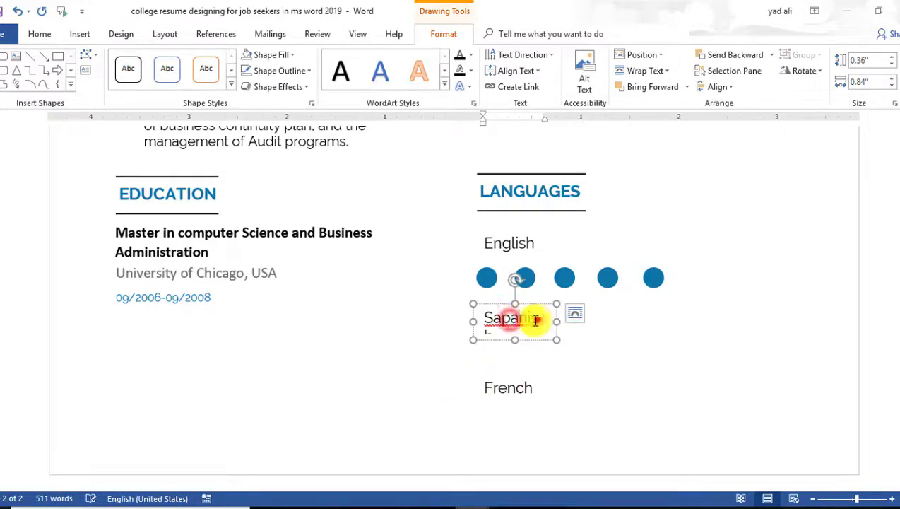
drag(536, 320, 497, 332)
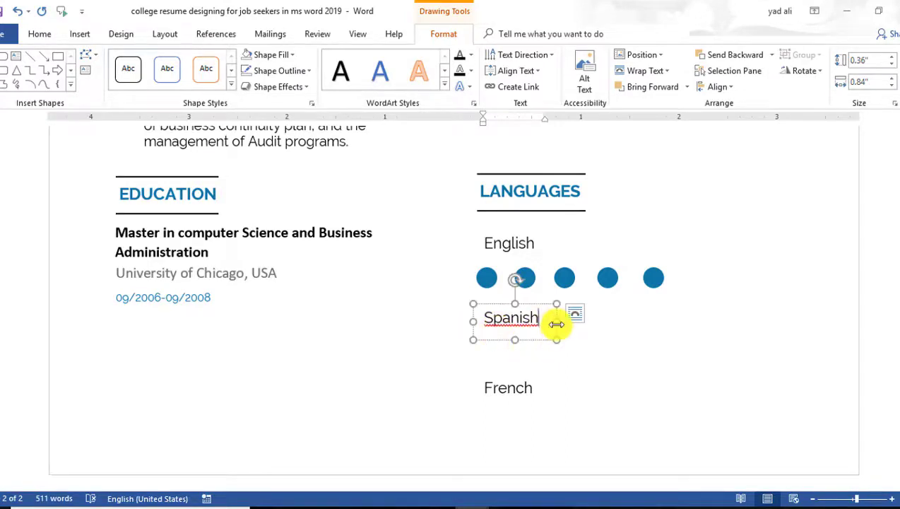
click(514, 248)
click(520, 320)
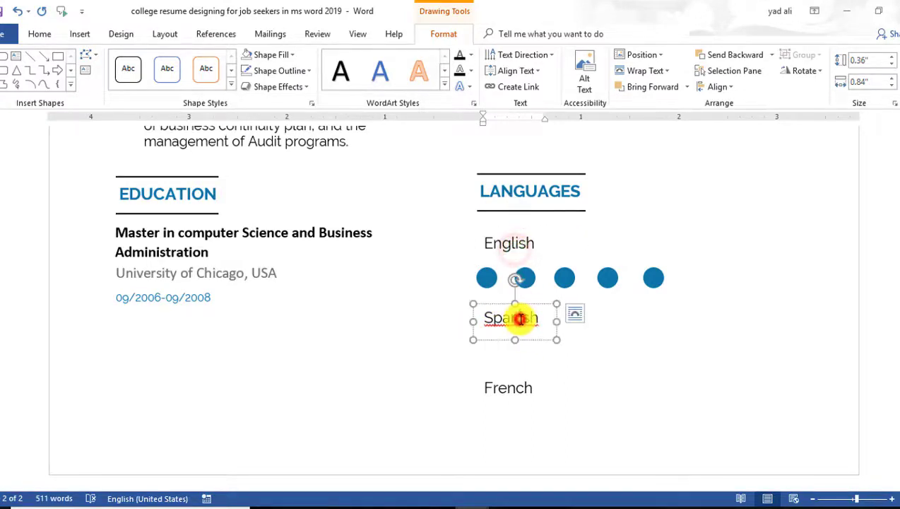
right_click(520, 320)
click(488, 280)
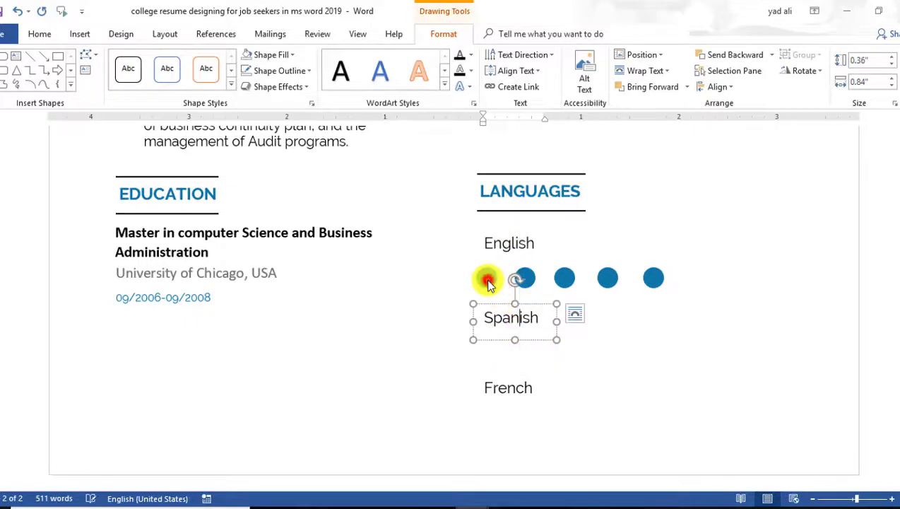
Copy the five English rating dots below the Spanish caption.
click(498, 244)
click(487, 281)
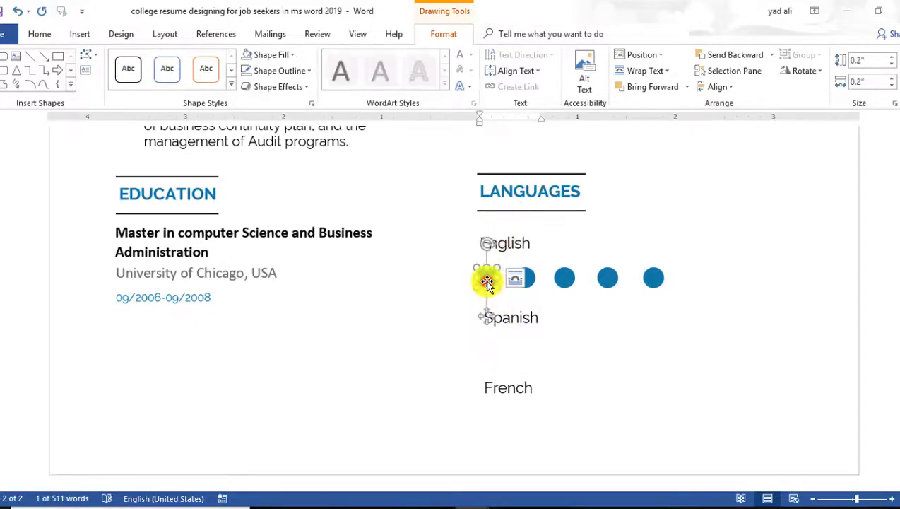
shift+click(525, 278)
shift+click(565, 278)
shift+click(608, 278)
shift+click(652, 280)
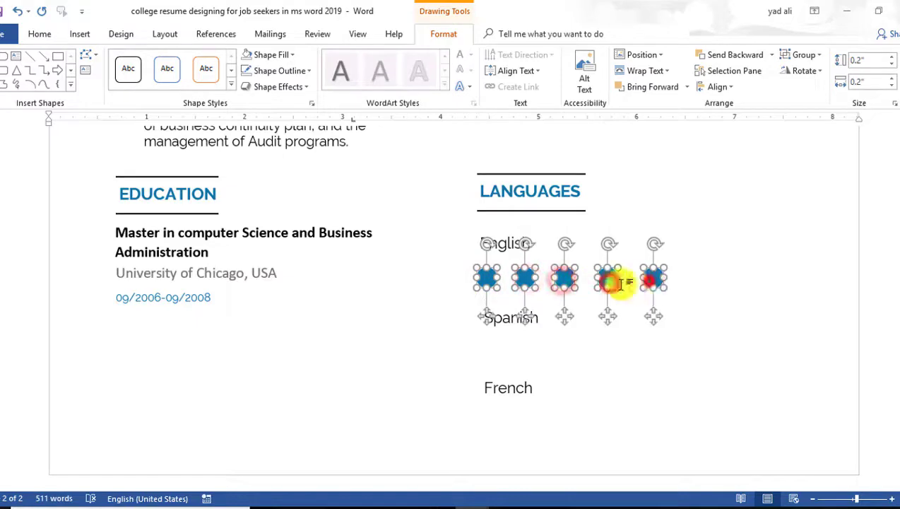
drag(564, 290, 570, 409)
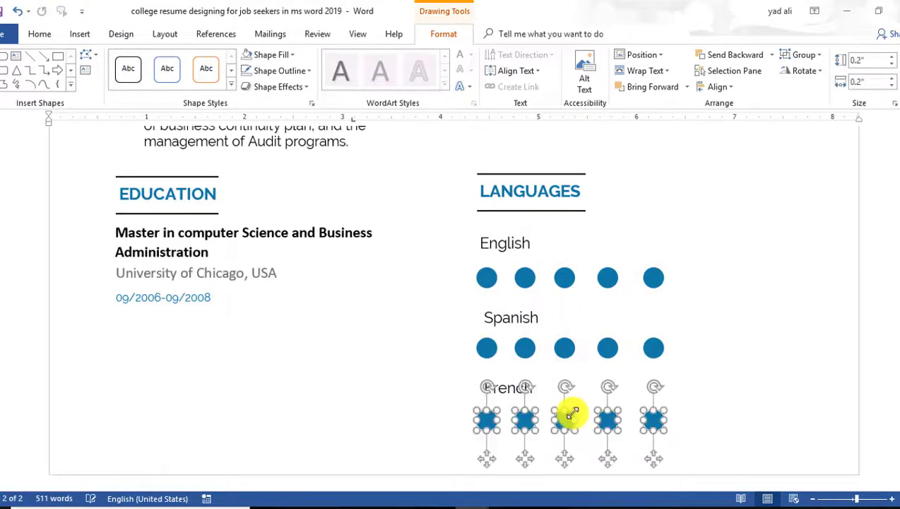
Select the last two Spanish dots and last three French dots.
click(655, 352)
shift+click(609, 350)
shift+click(653, 420)
shift+click(607, 421)
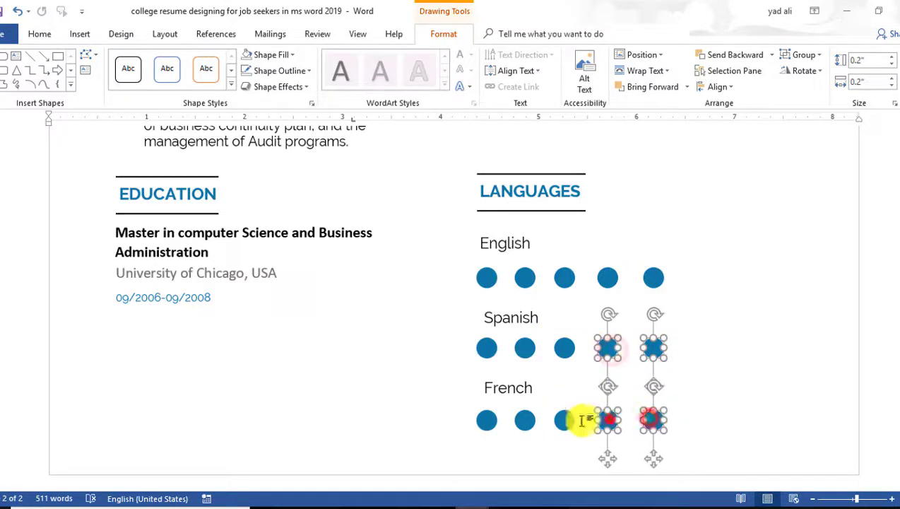
shift+click(565, 420)
click(285, 60)
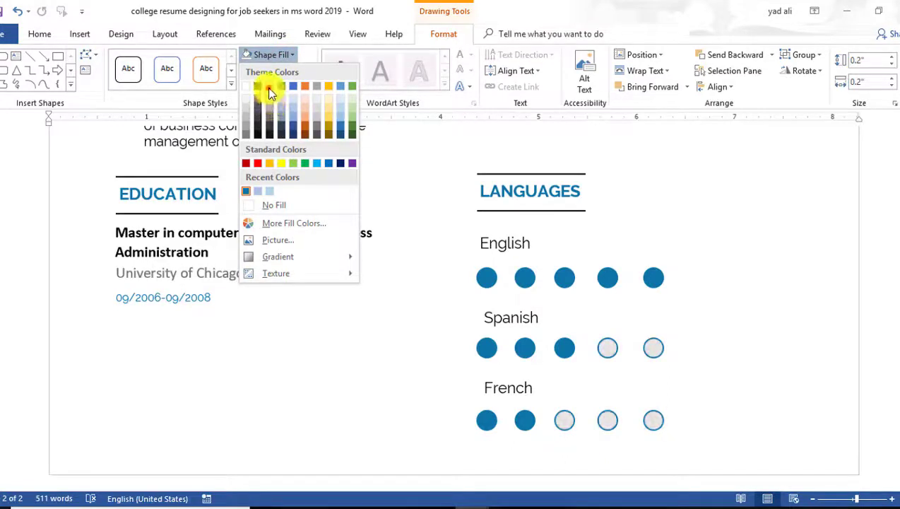
Fill the selected unrated dots light grey with no outline.
click(269, 94)
click(295, 71)
click(271, 215)
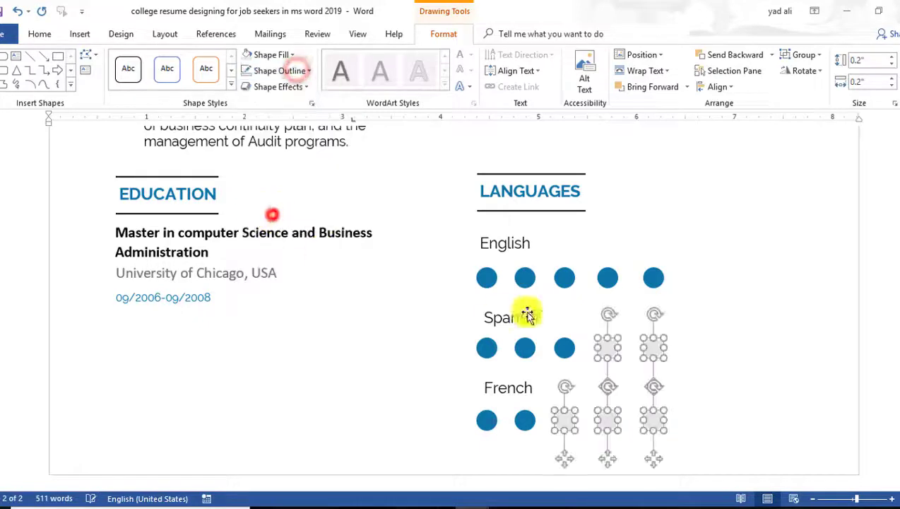
Remove outlines from all blue English, Spanish and French rating dots.
click(651, 278)
shift+click(607, 278)
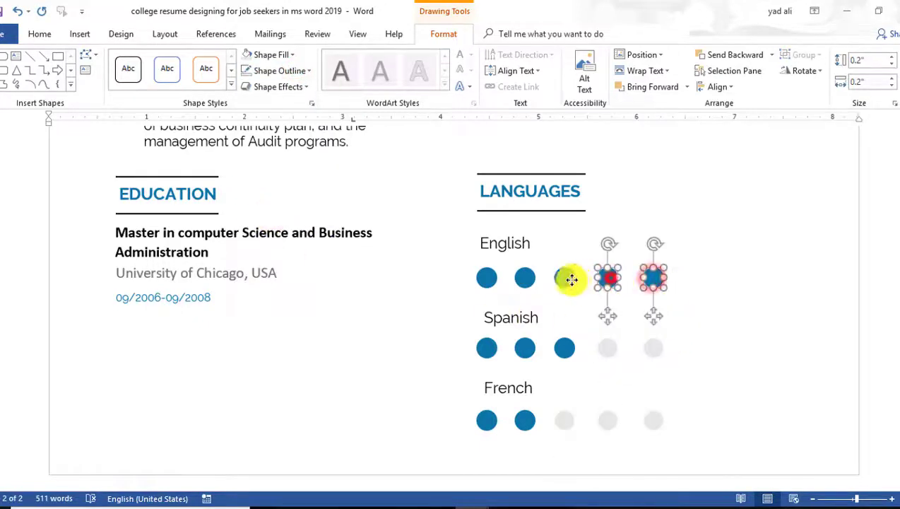
shift+click(565, 277)
shift+click(525, 277)
shift+click(487, 277)
shift+click(486, 348)
shift+click(525, 348)
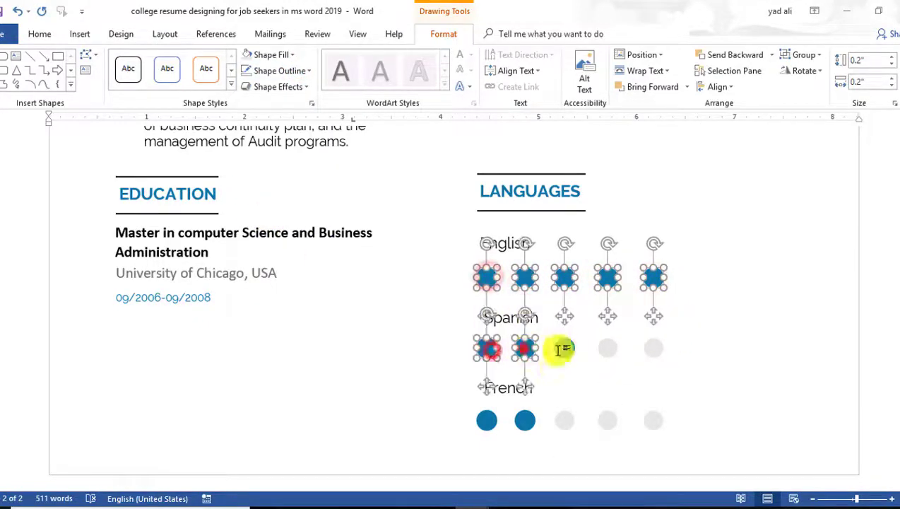
shift+click(564, 347)
shift+click(525, 421)
shift+click(487, 421)
click(308, 71)
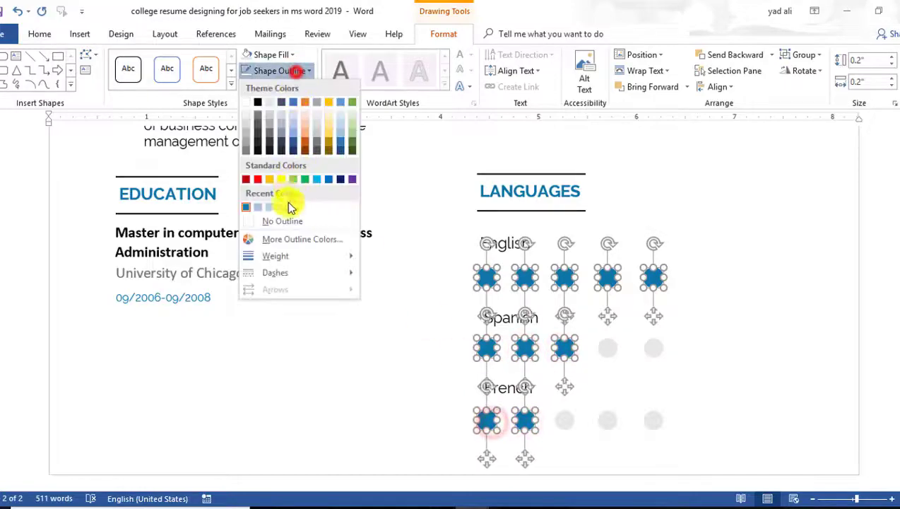
click(287, 219)
click(719, 357)
scroll(721, 360, up, 5)
View the finished resume in Multiple Pages and scroll through both pages.
scroll(721, 357, down, 5)
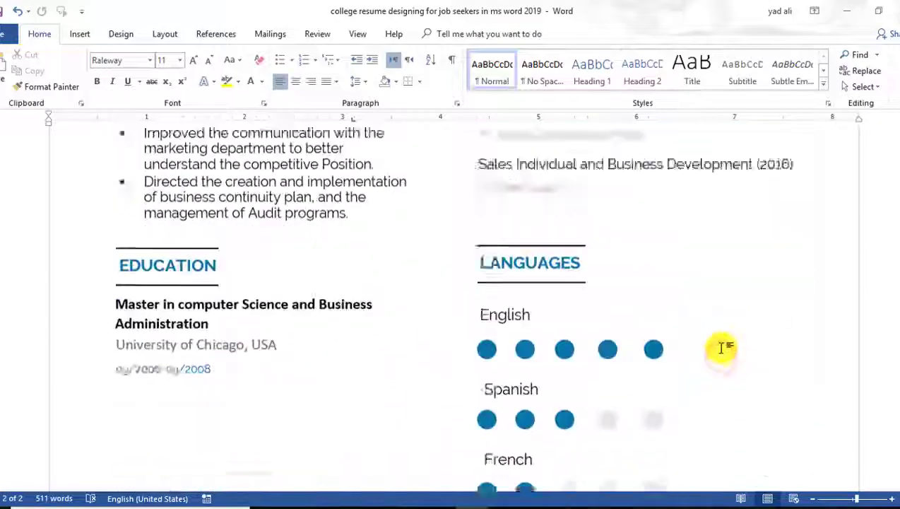
scroll(719, 331, down, 1)
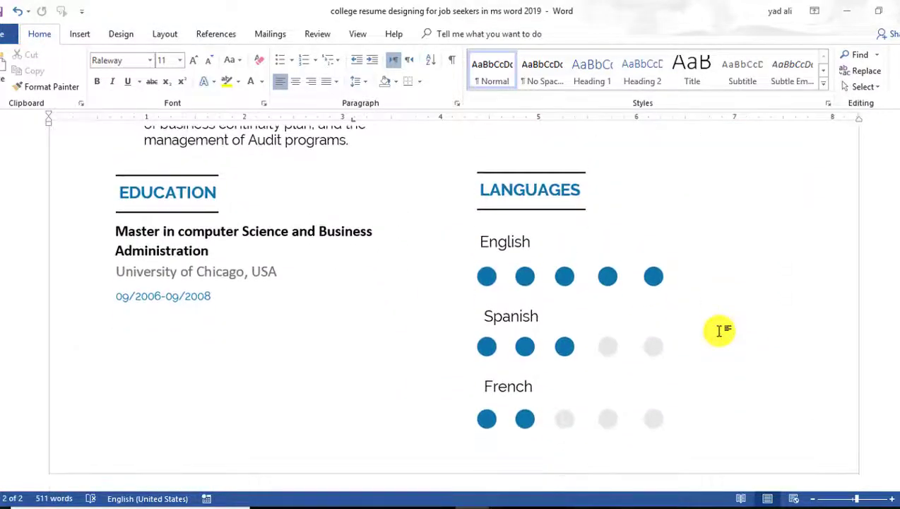
scroll(719, 330, up, 3)
scroll(719, 330, up, 1)
scroll(719, 330, up, 1)
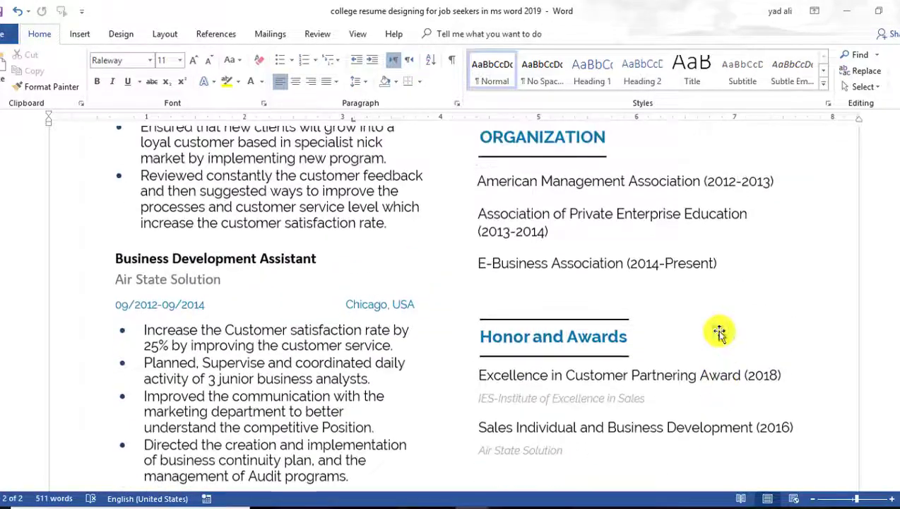
scroll(719, 331, up, 5)
scroll(719, 331, up, 2)
click(348, 34)
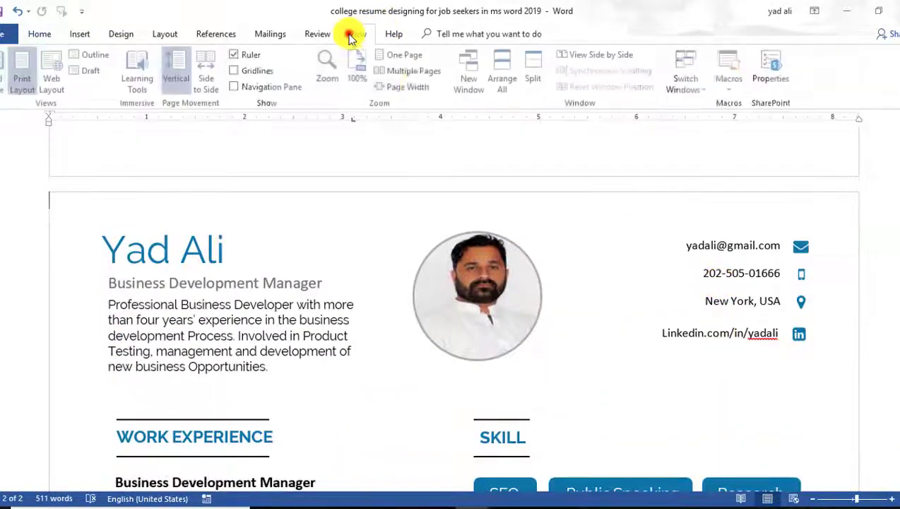
click(405, 73)
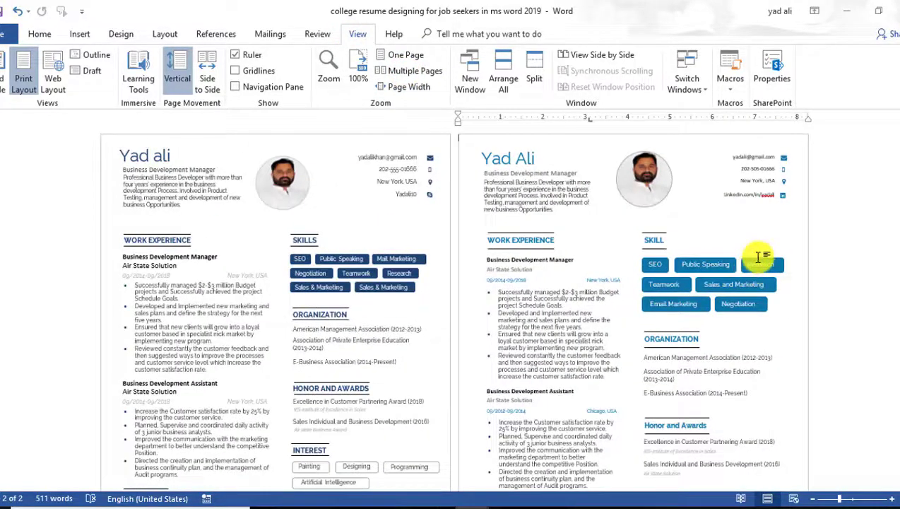
scroll(758, 258, down, 2)
scroll(758, 258, down, 2)
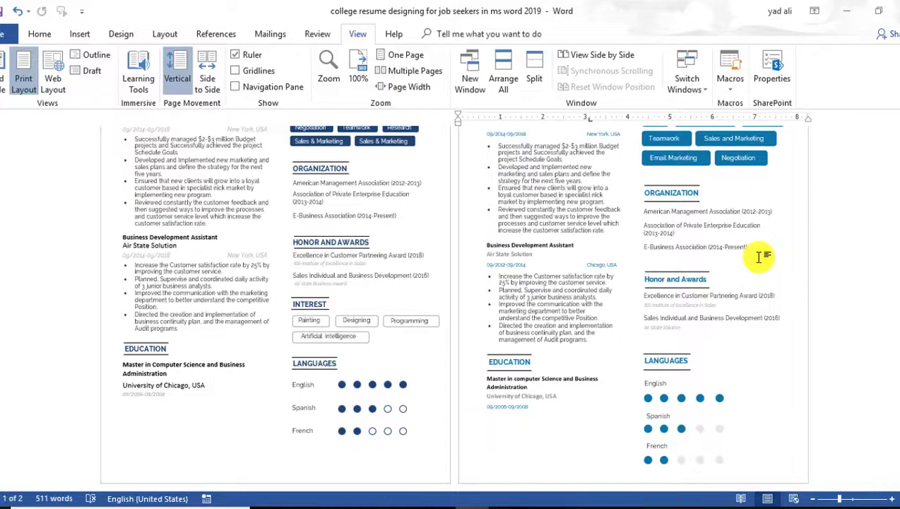
scroll(758, 258, up, 4)
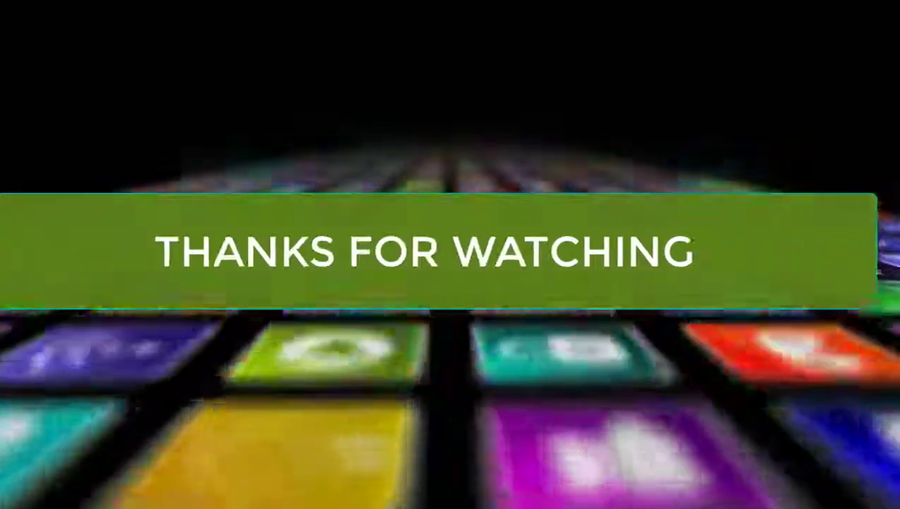